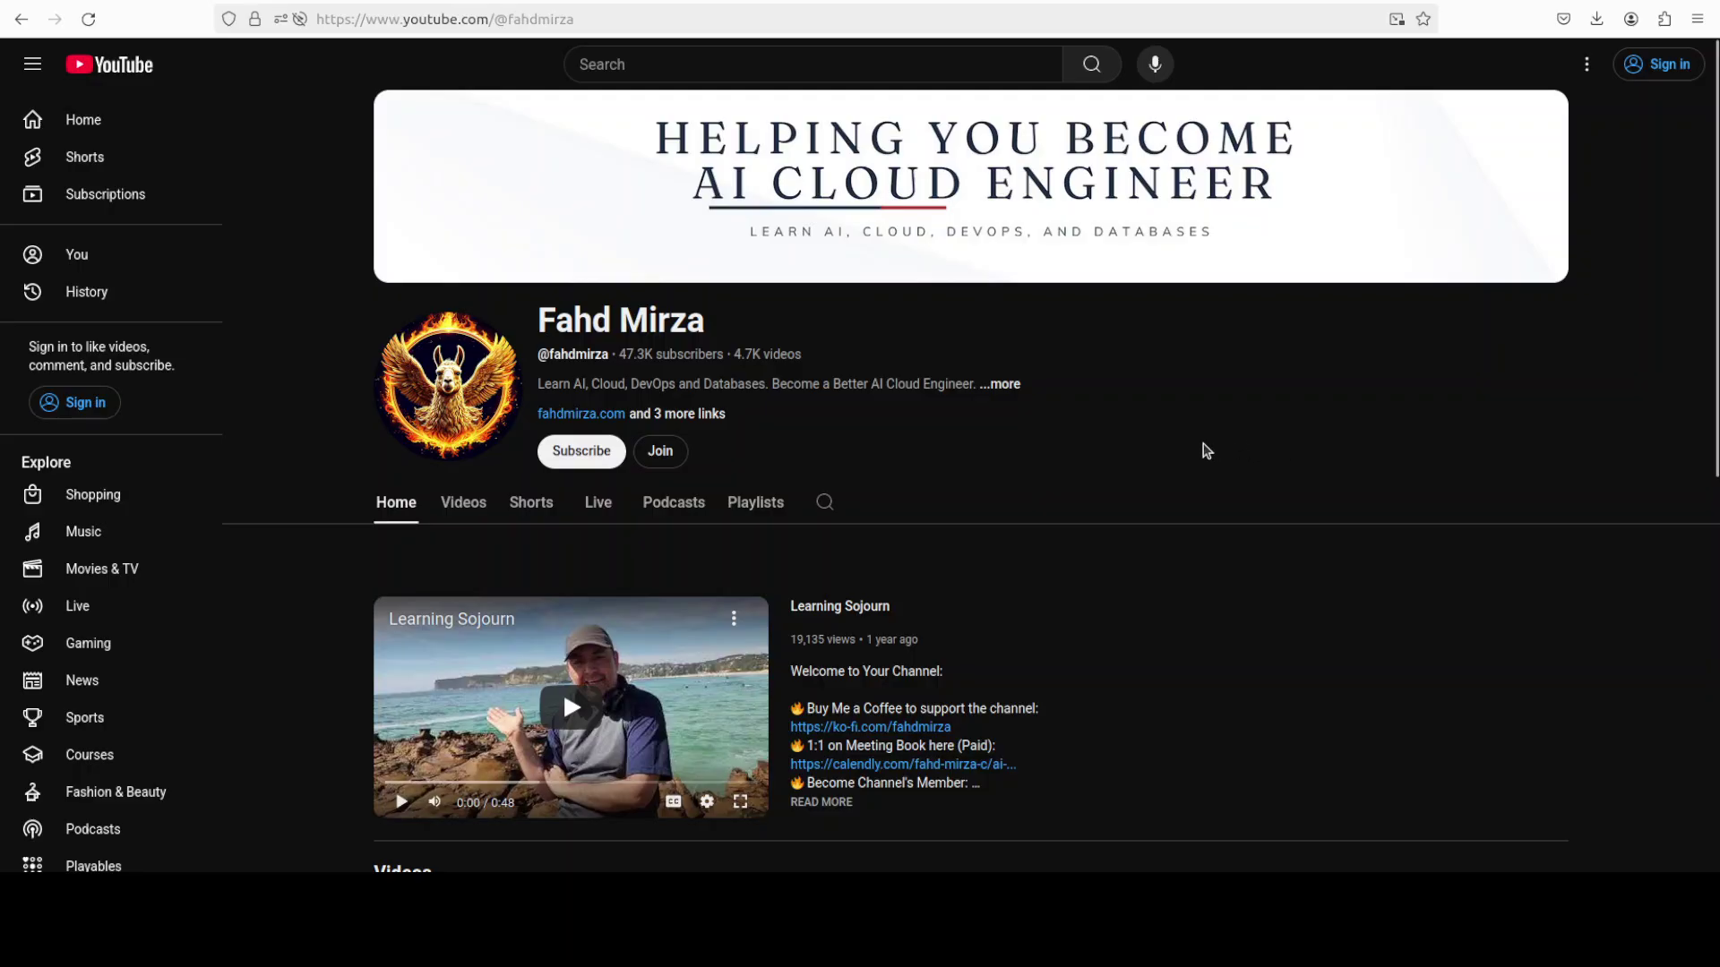
- Check the Ubuntu release and NVIDIA GPU status, then clear the terminal
key("alt+Tab")
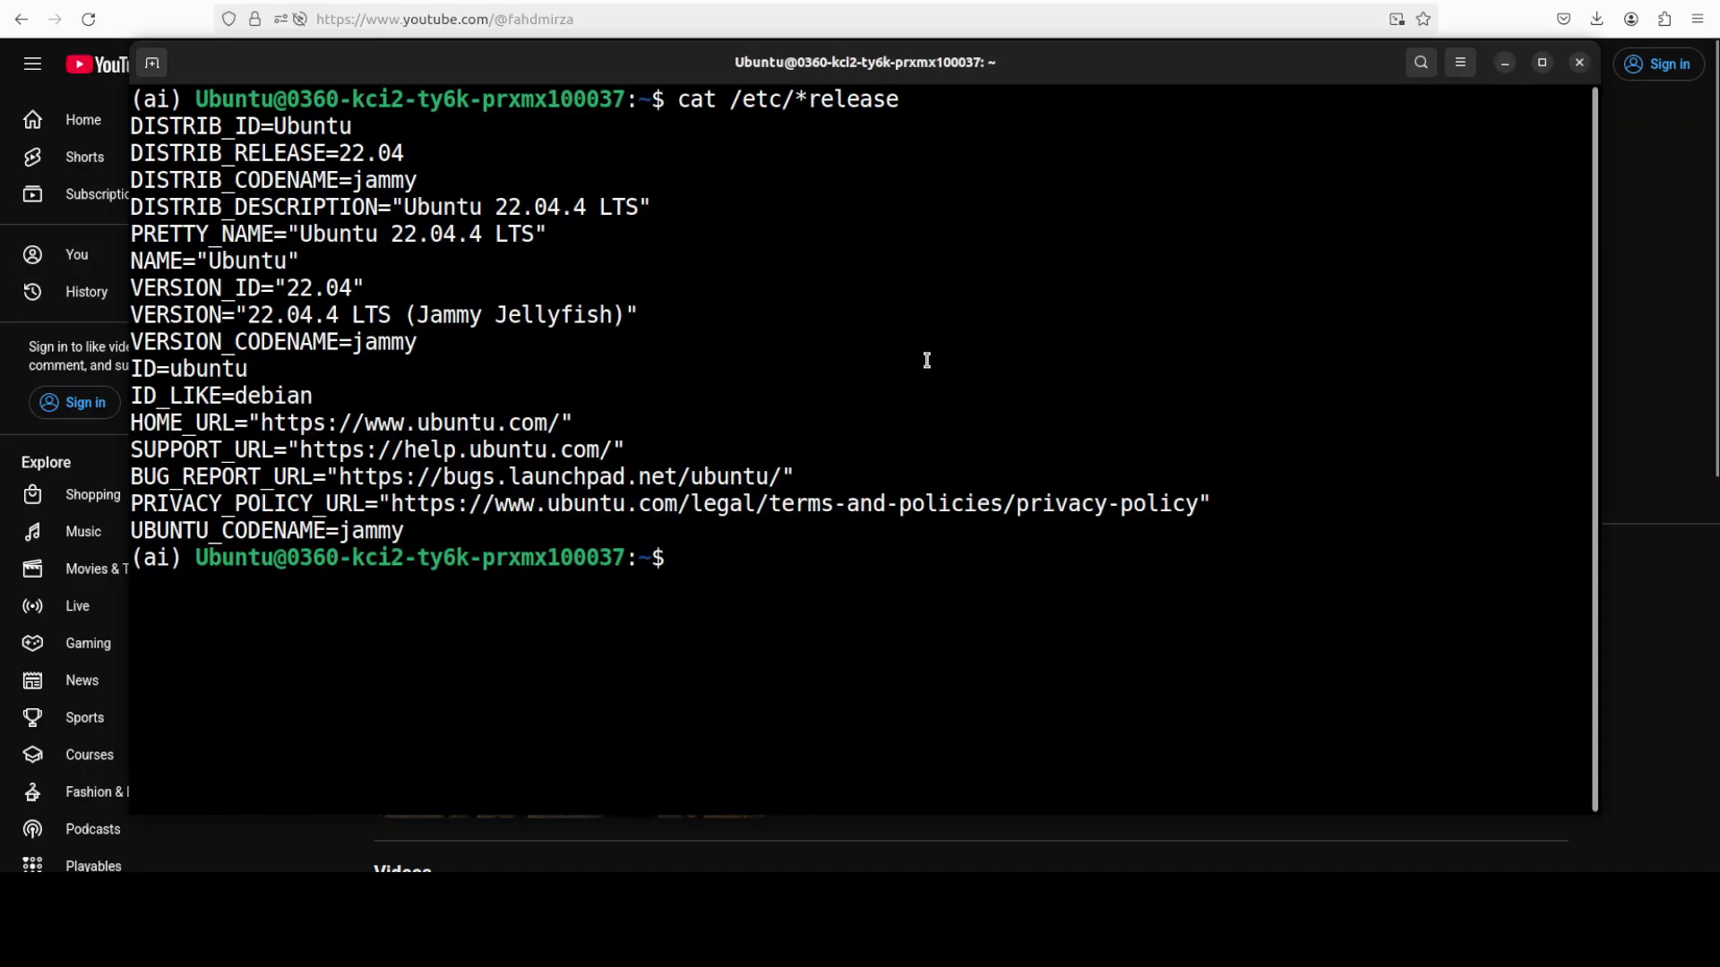
key("Up")
key("Up")
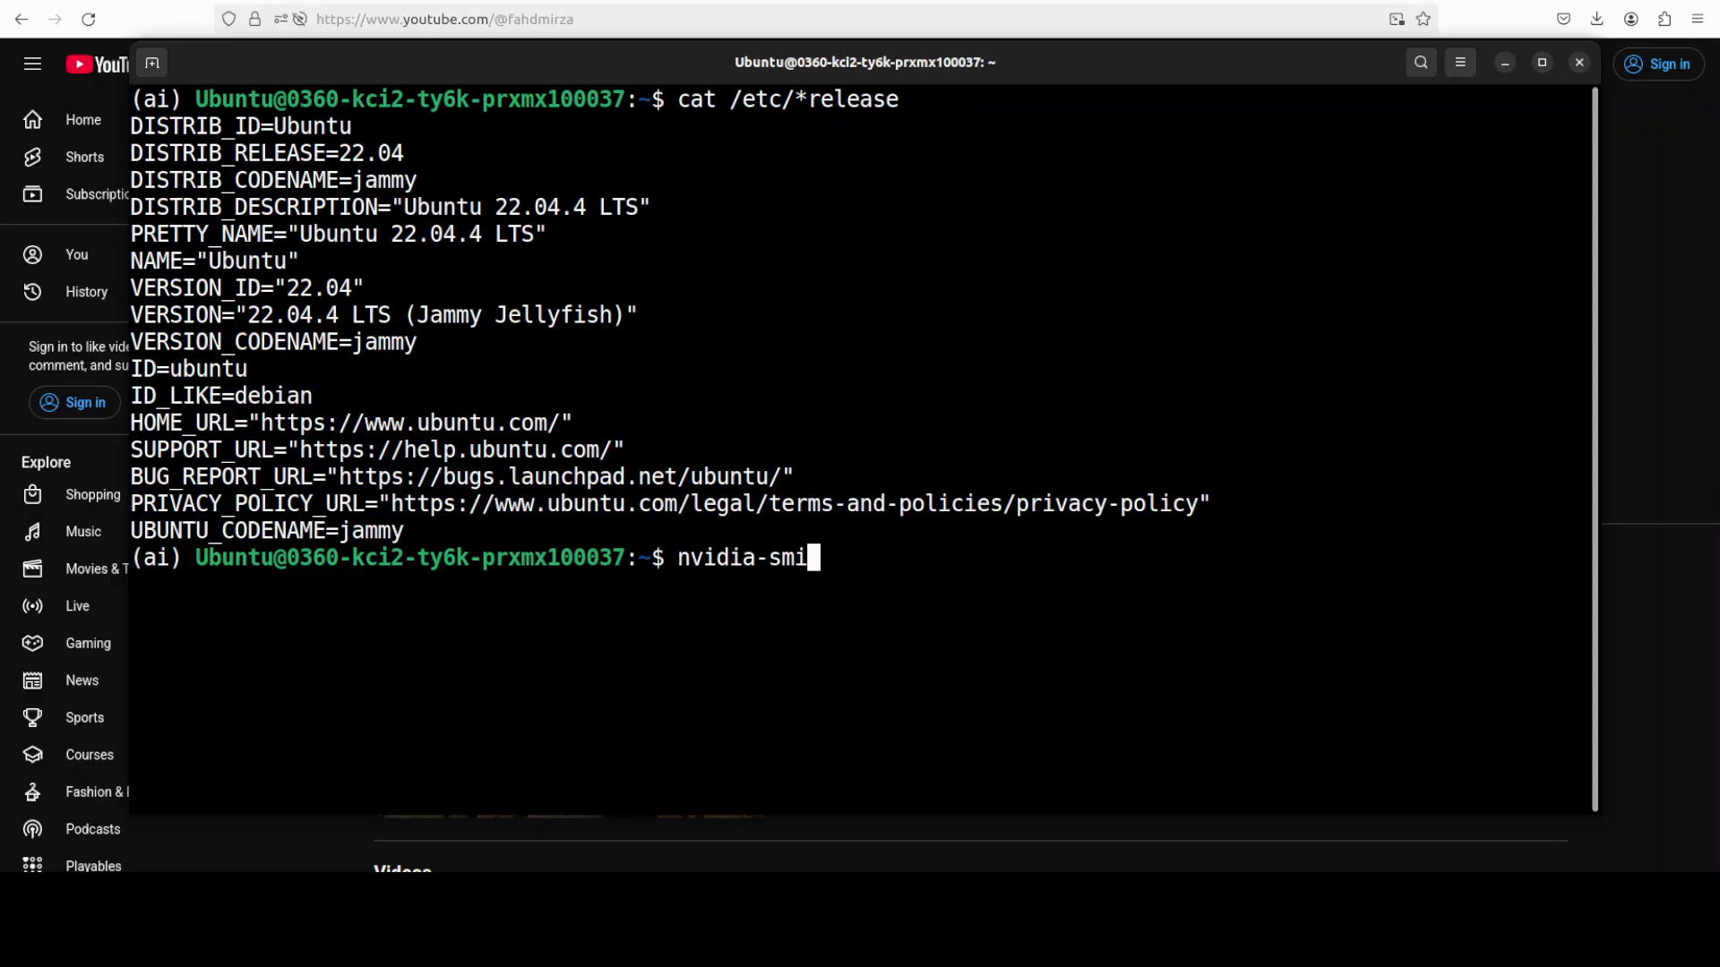
key("Return")
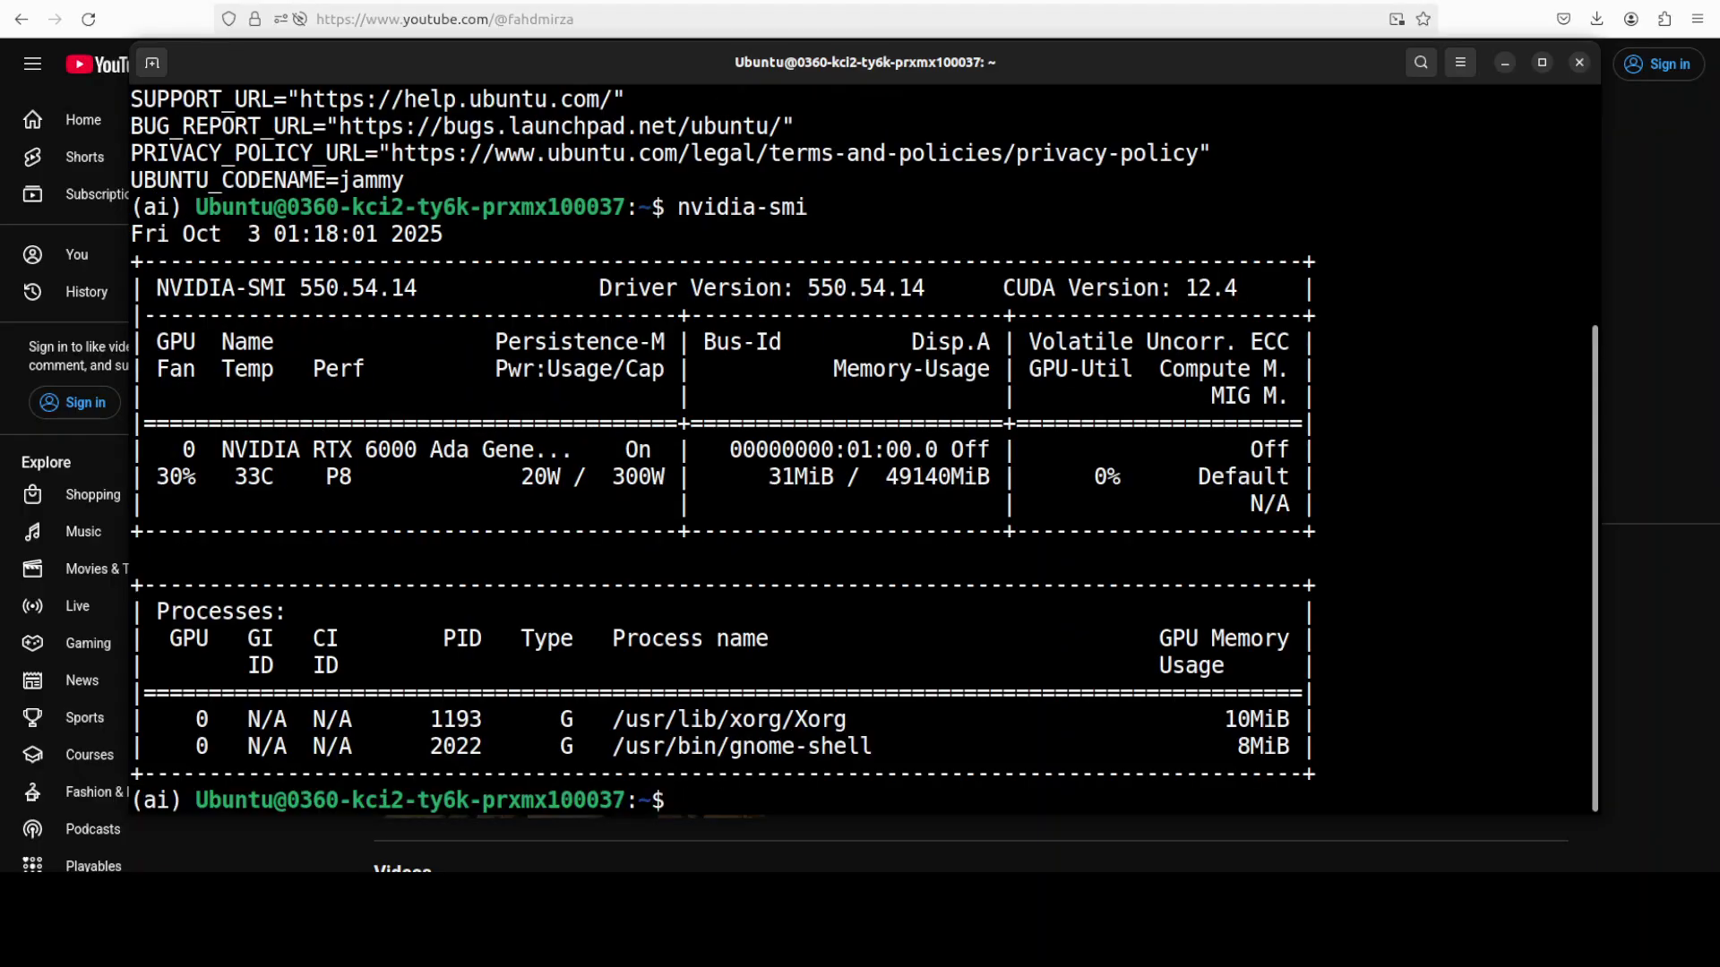
type("clear")
key("Return")
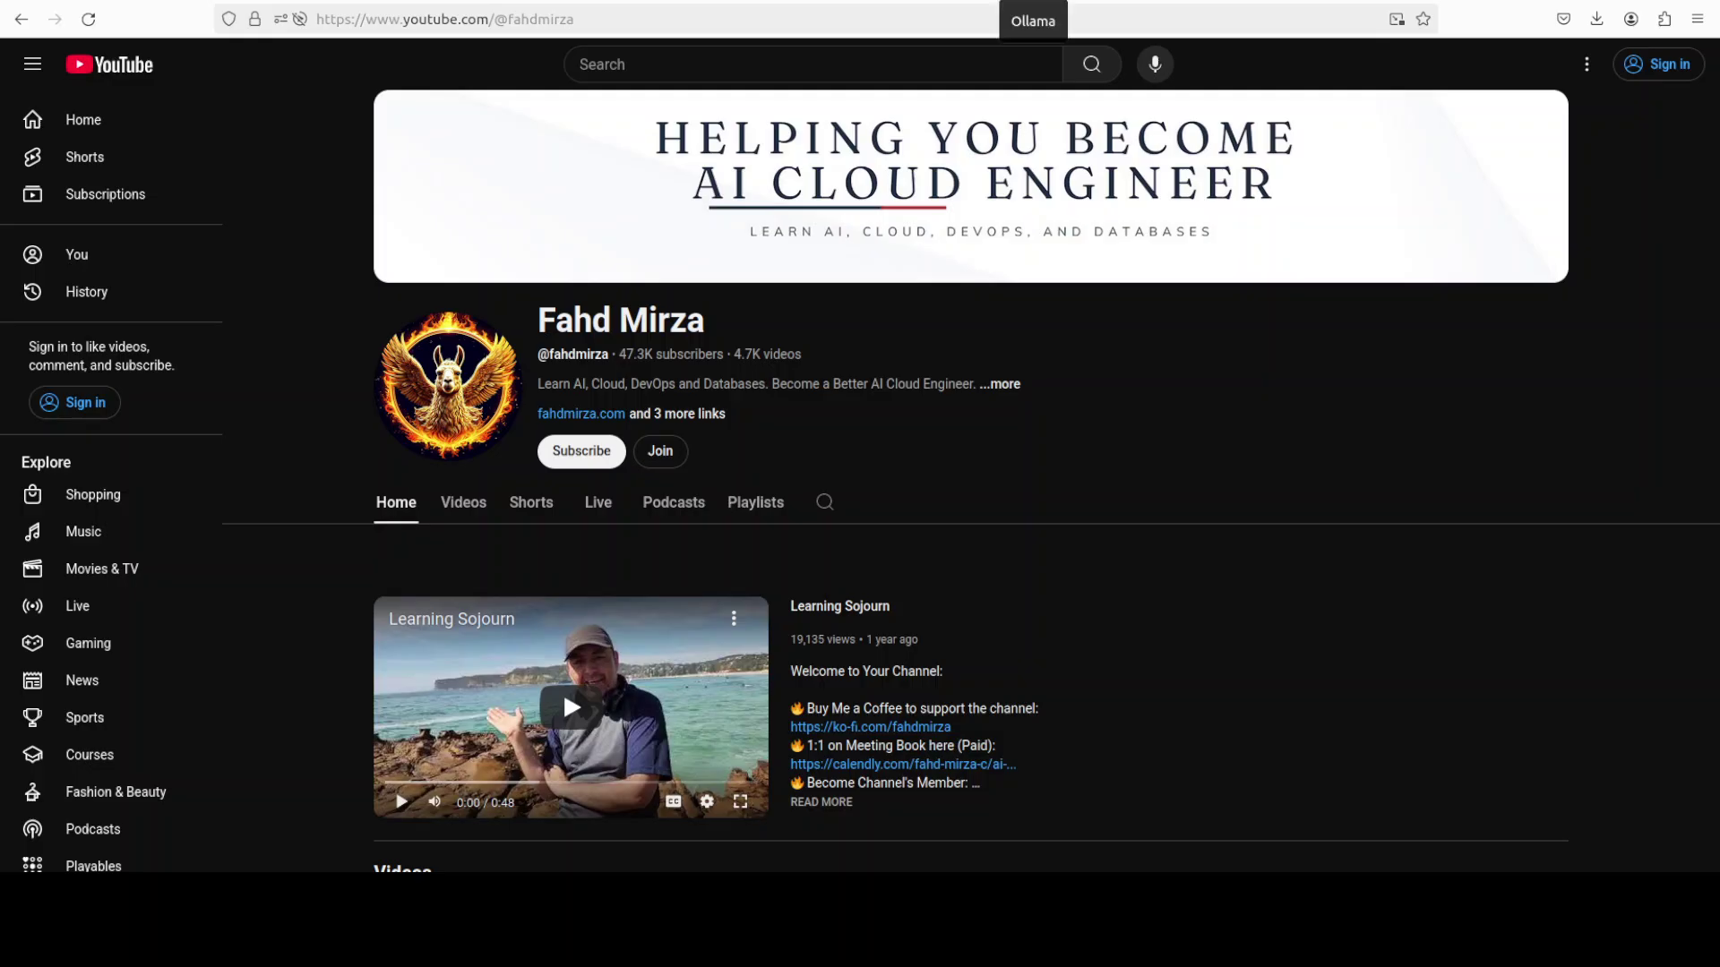
- In a new terminal, list the installed Ollama models (embeddinggemma:latest, gpt-oss:20b), then clear the screen
left_click(9, 183)
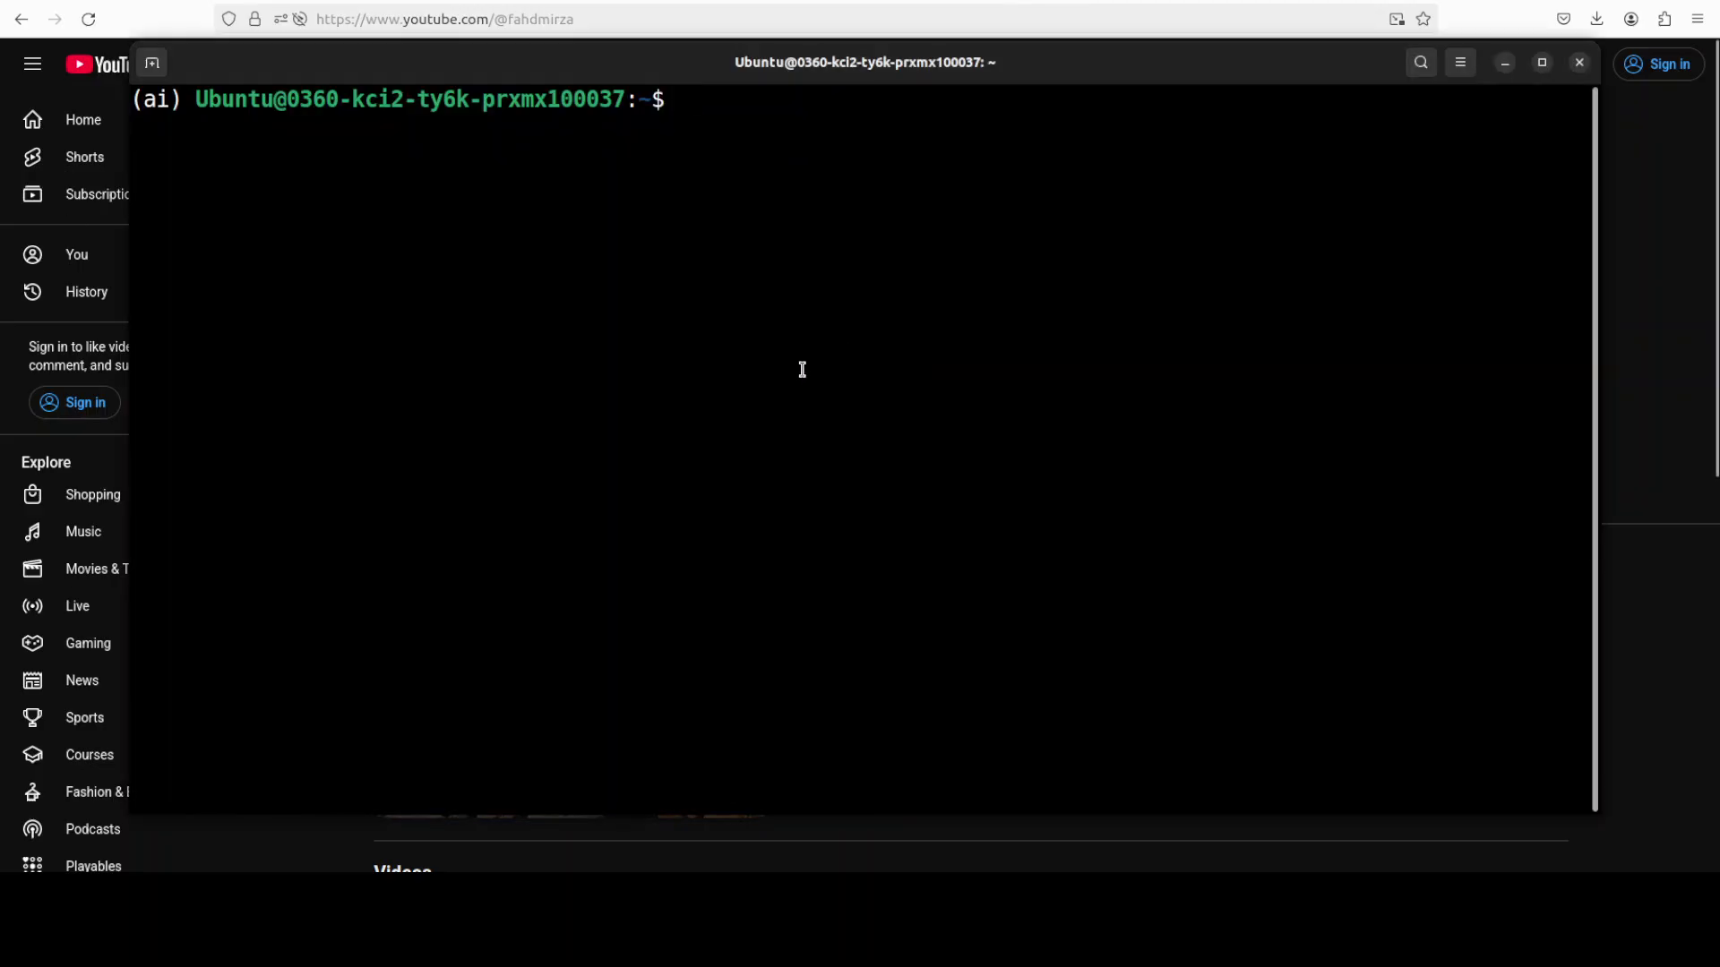
type("ollama list")
key("Return")
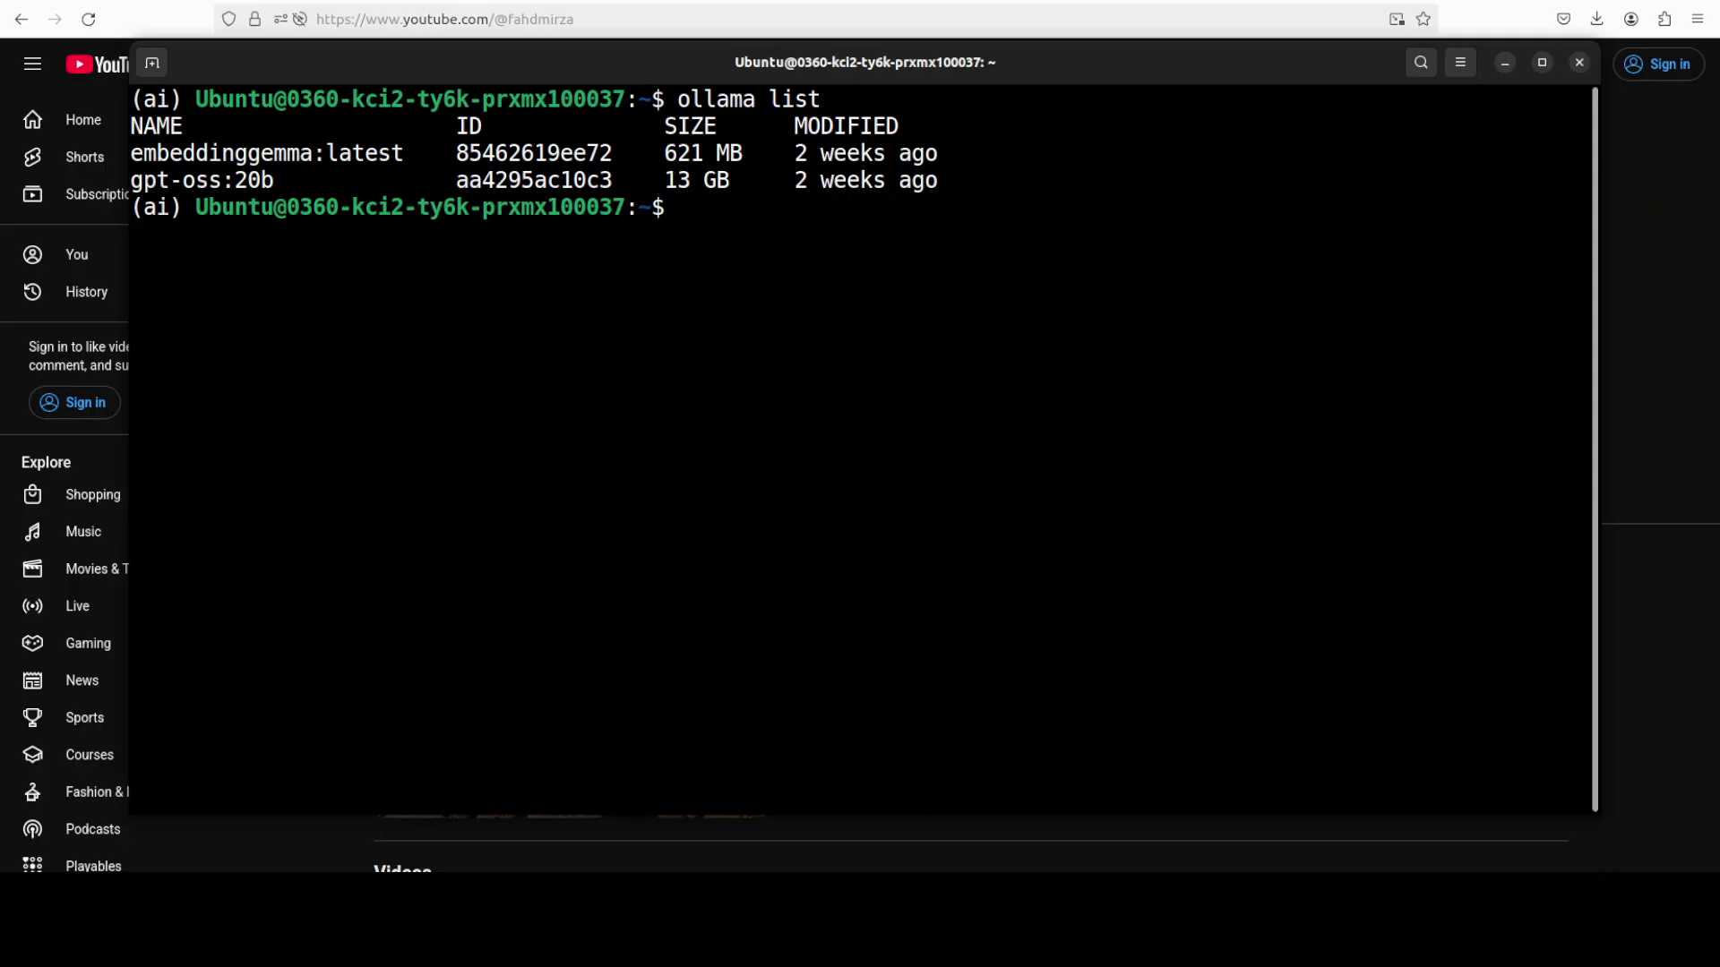
type("ollama pull")
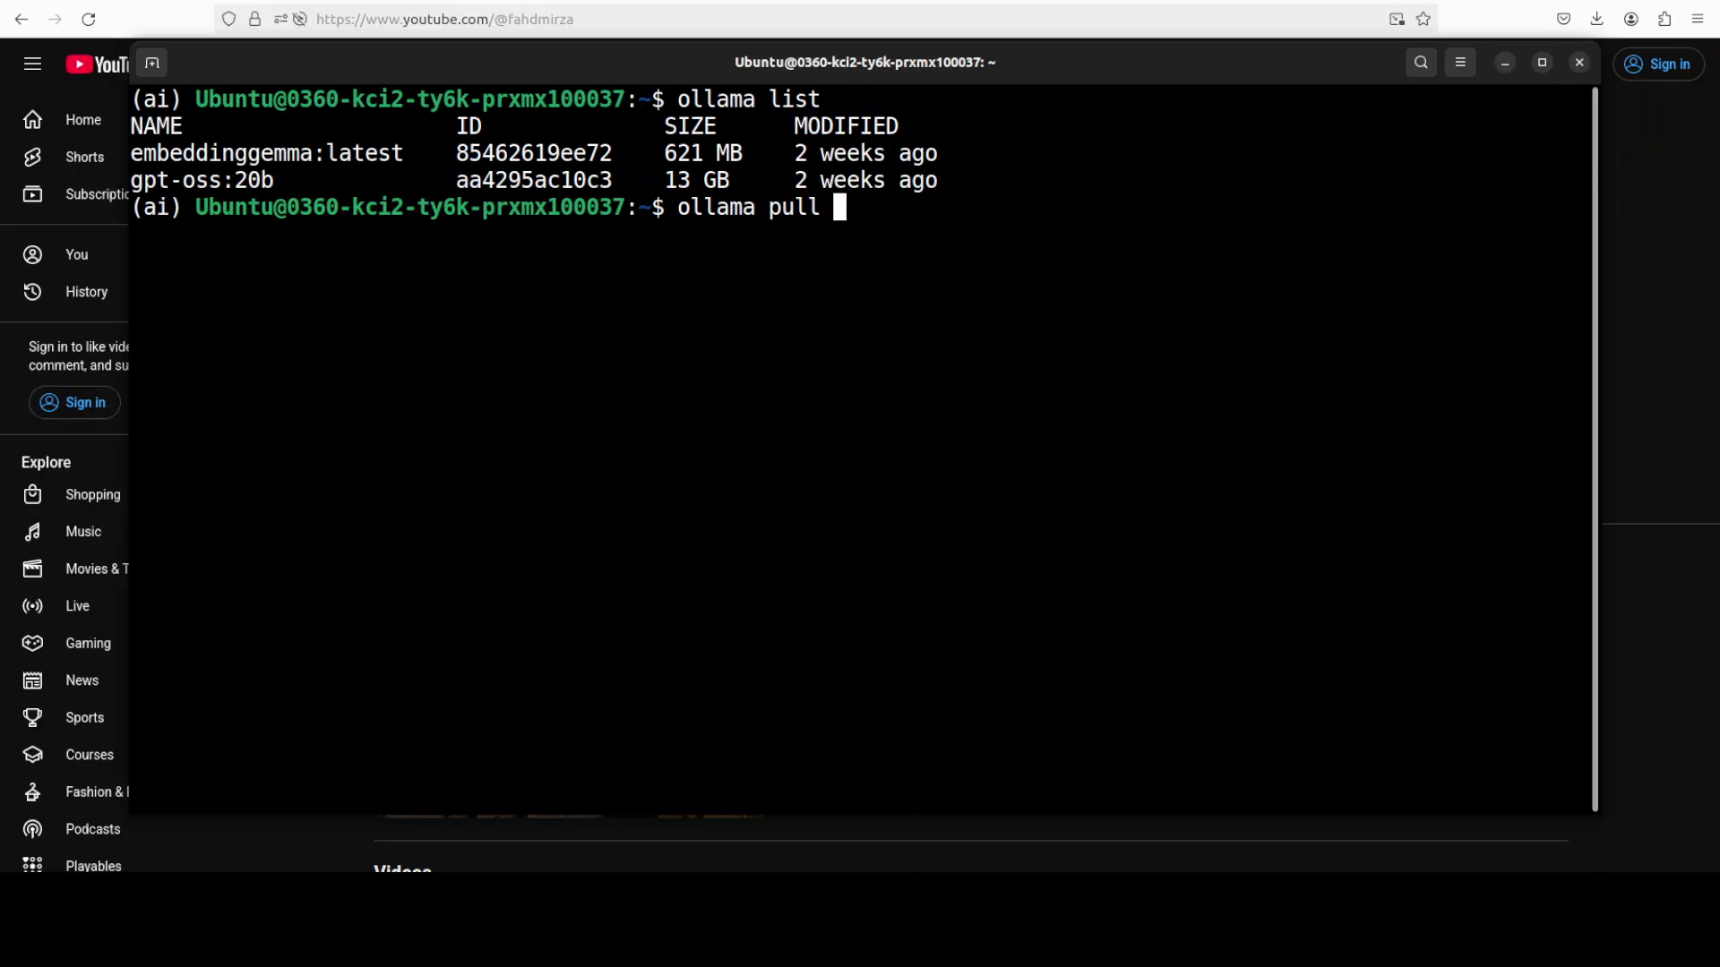
key("BackSpace")
key("BackSpace")
key("BackSpace")
key("BackSpace")
key("BackSpace")
key("BackSpace")
key("BackSpace")
key("BackSpace")
key("BackSpace")
key("BackSpace")
key("BackSpace")
key("BackSpace")
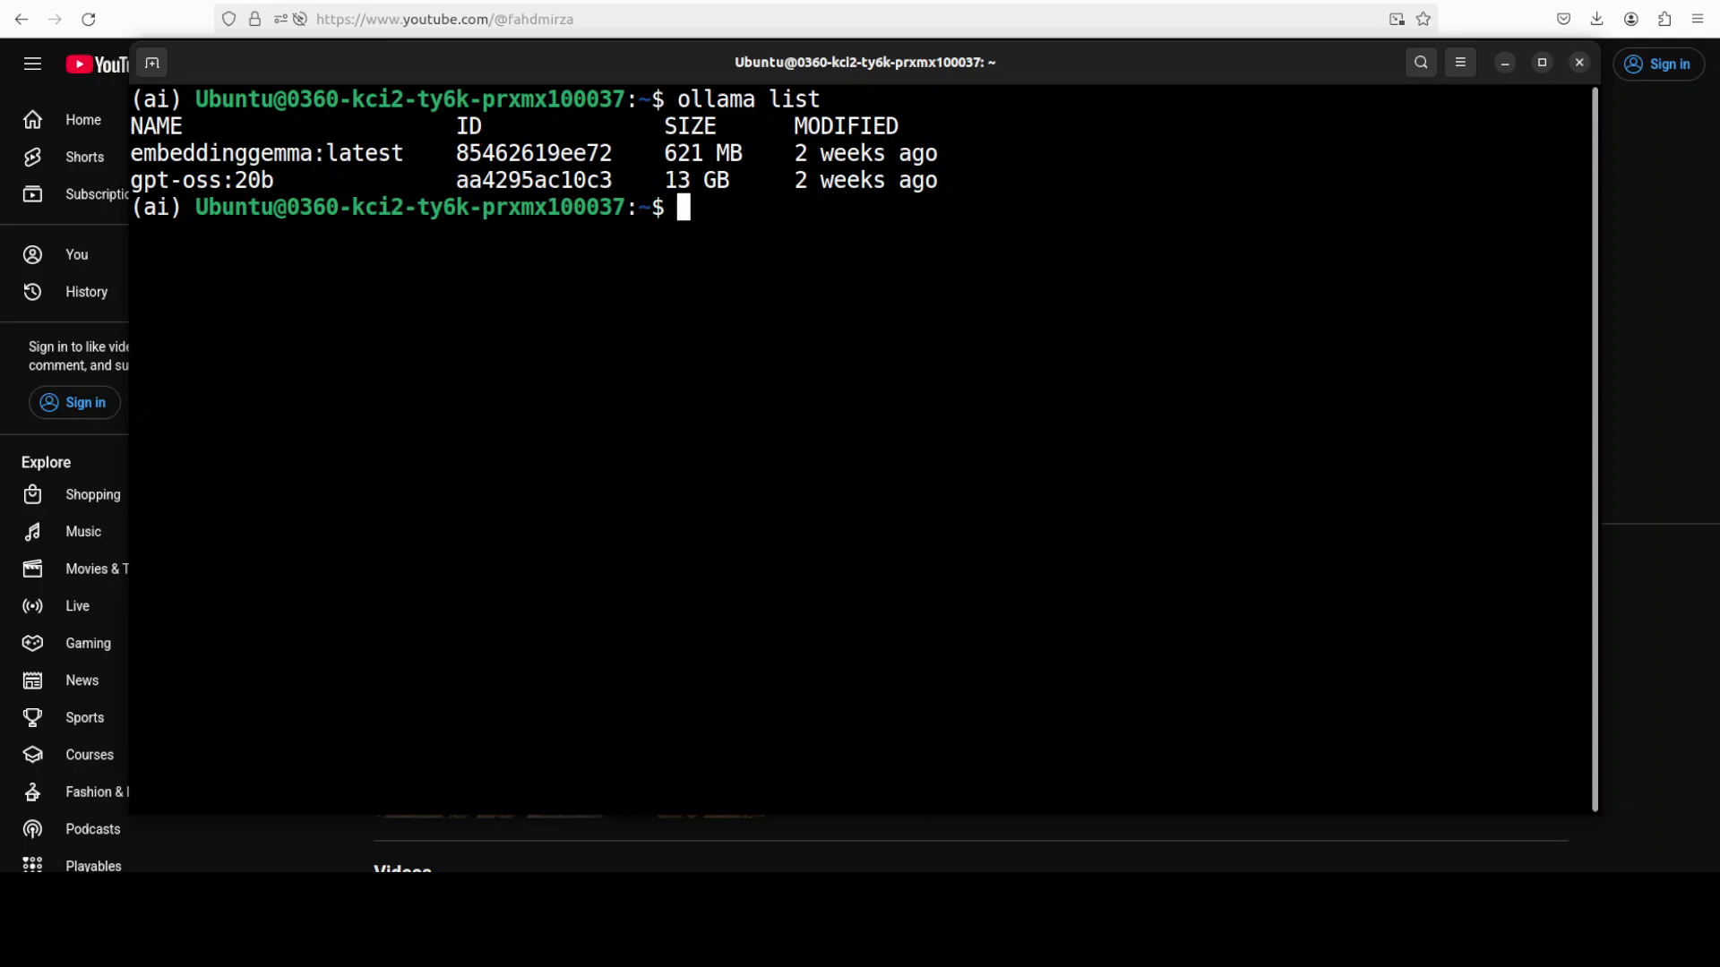
type("clear")
key("Return")
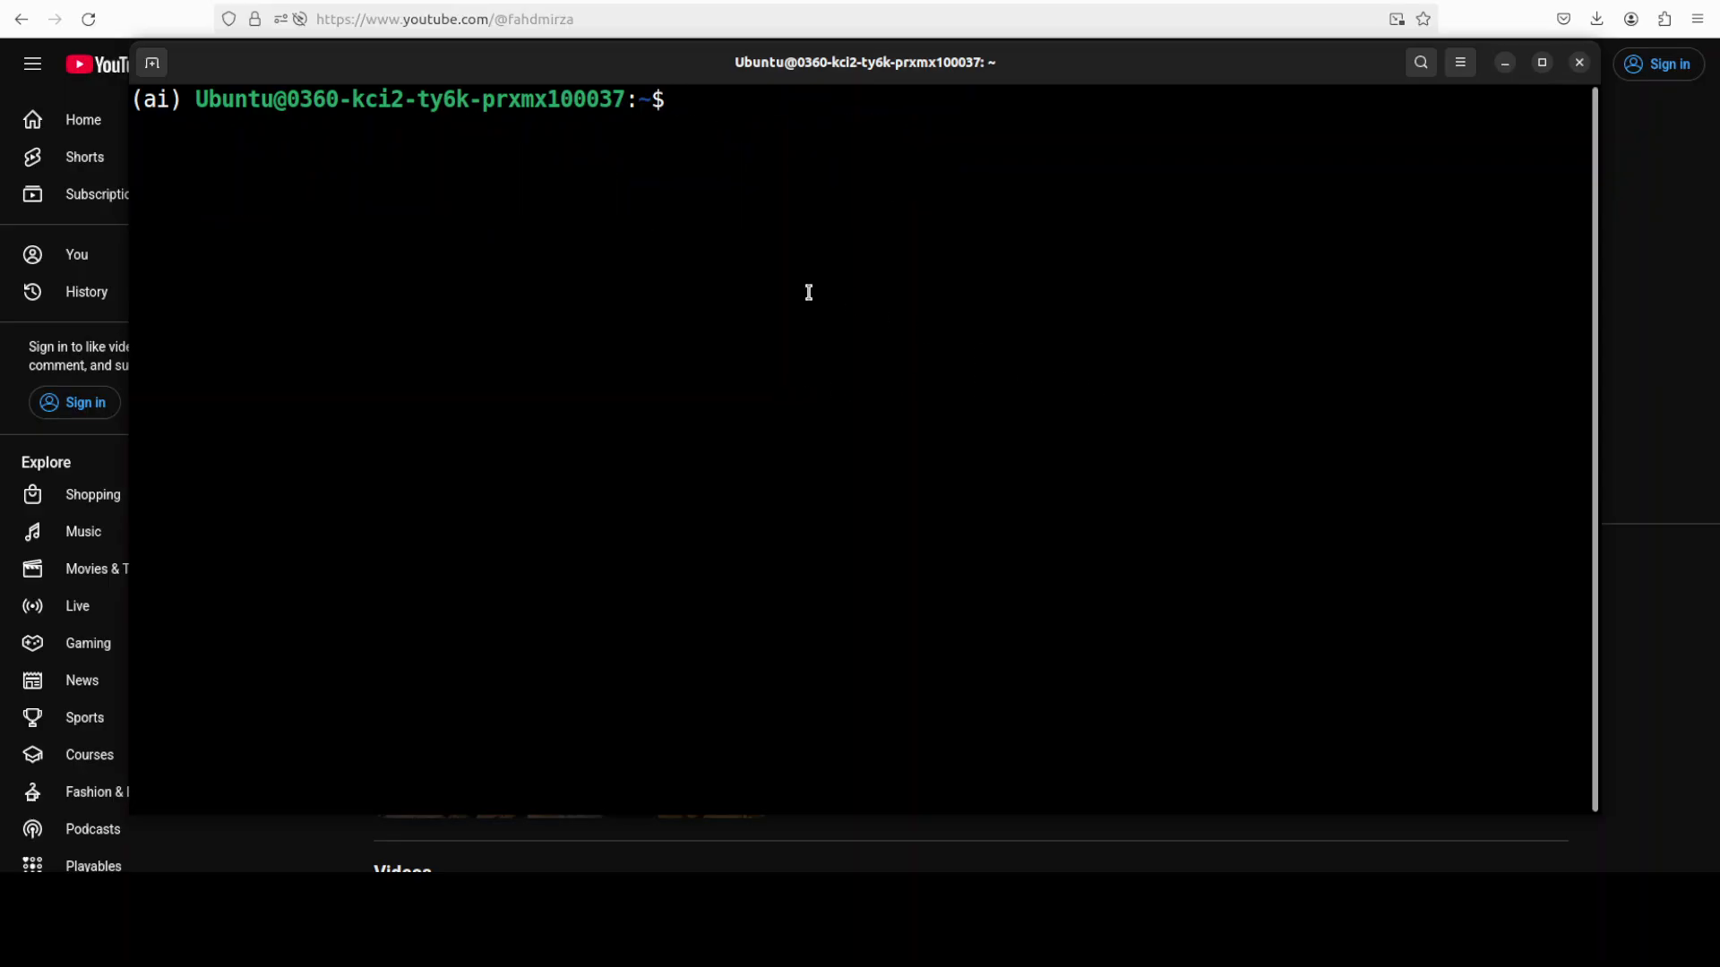
- Start container noco from nocodb/nocodb:latest on port 8080 with ~/nocodb-data storage, then clear
right_click(588, 181)
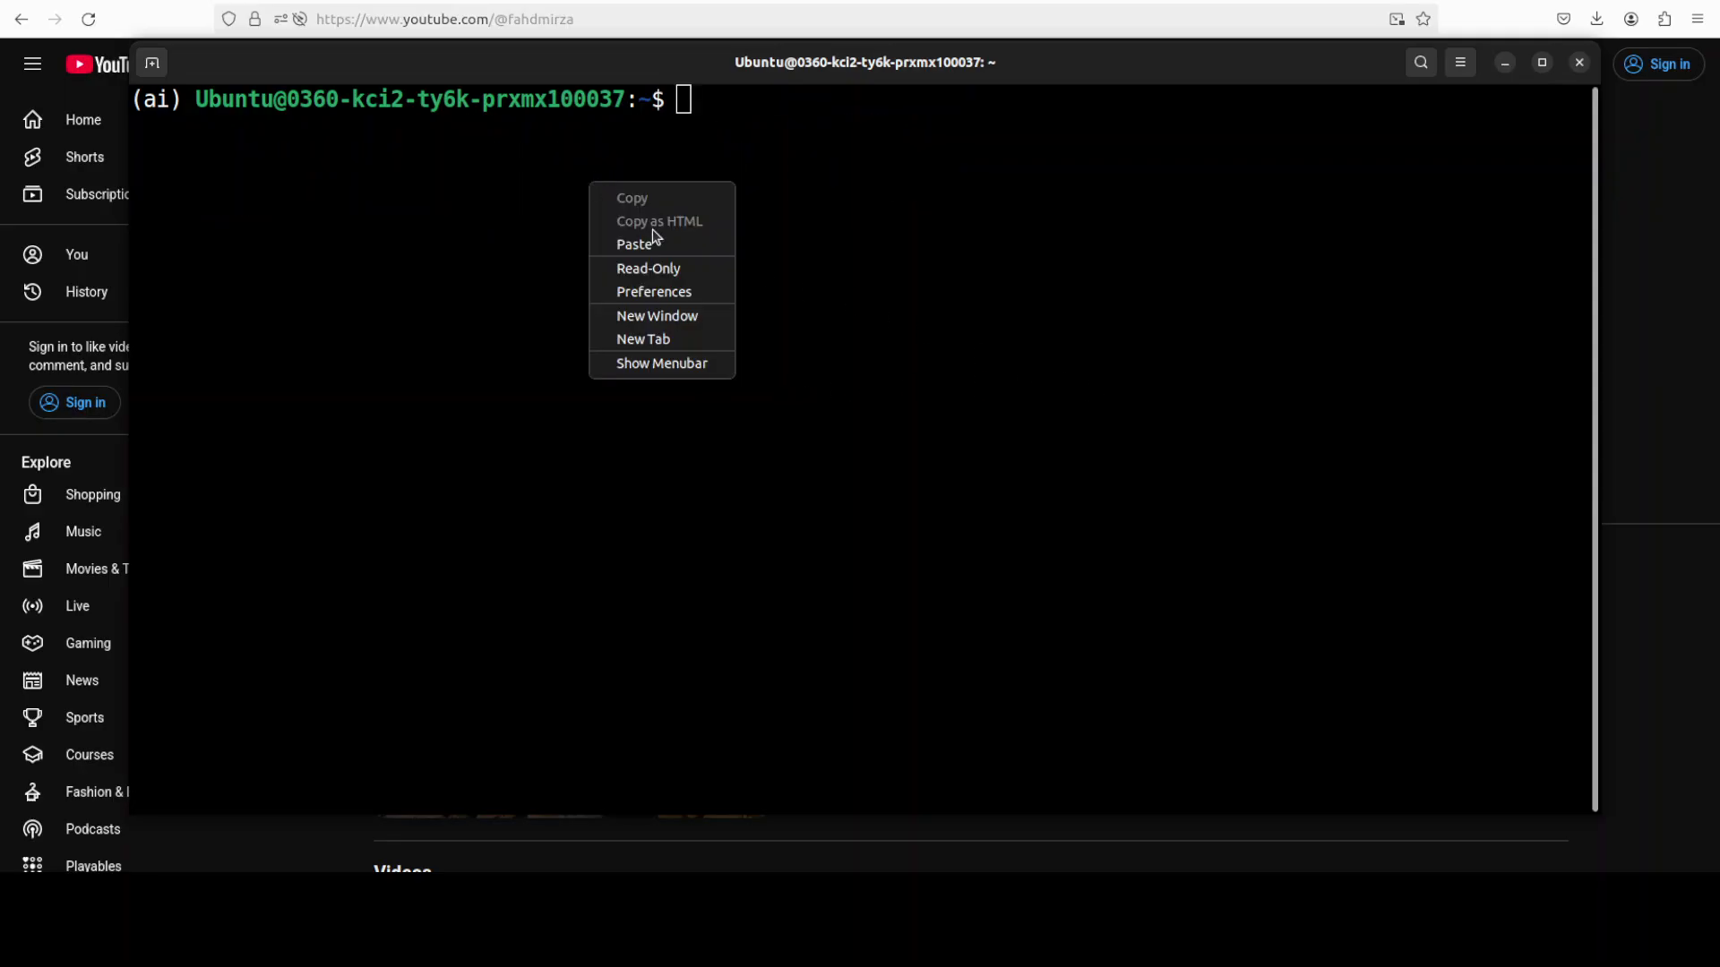
left_click(633, 246)
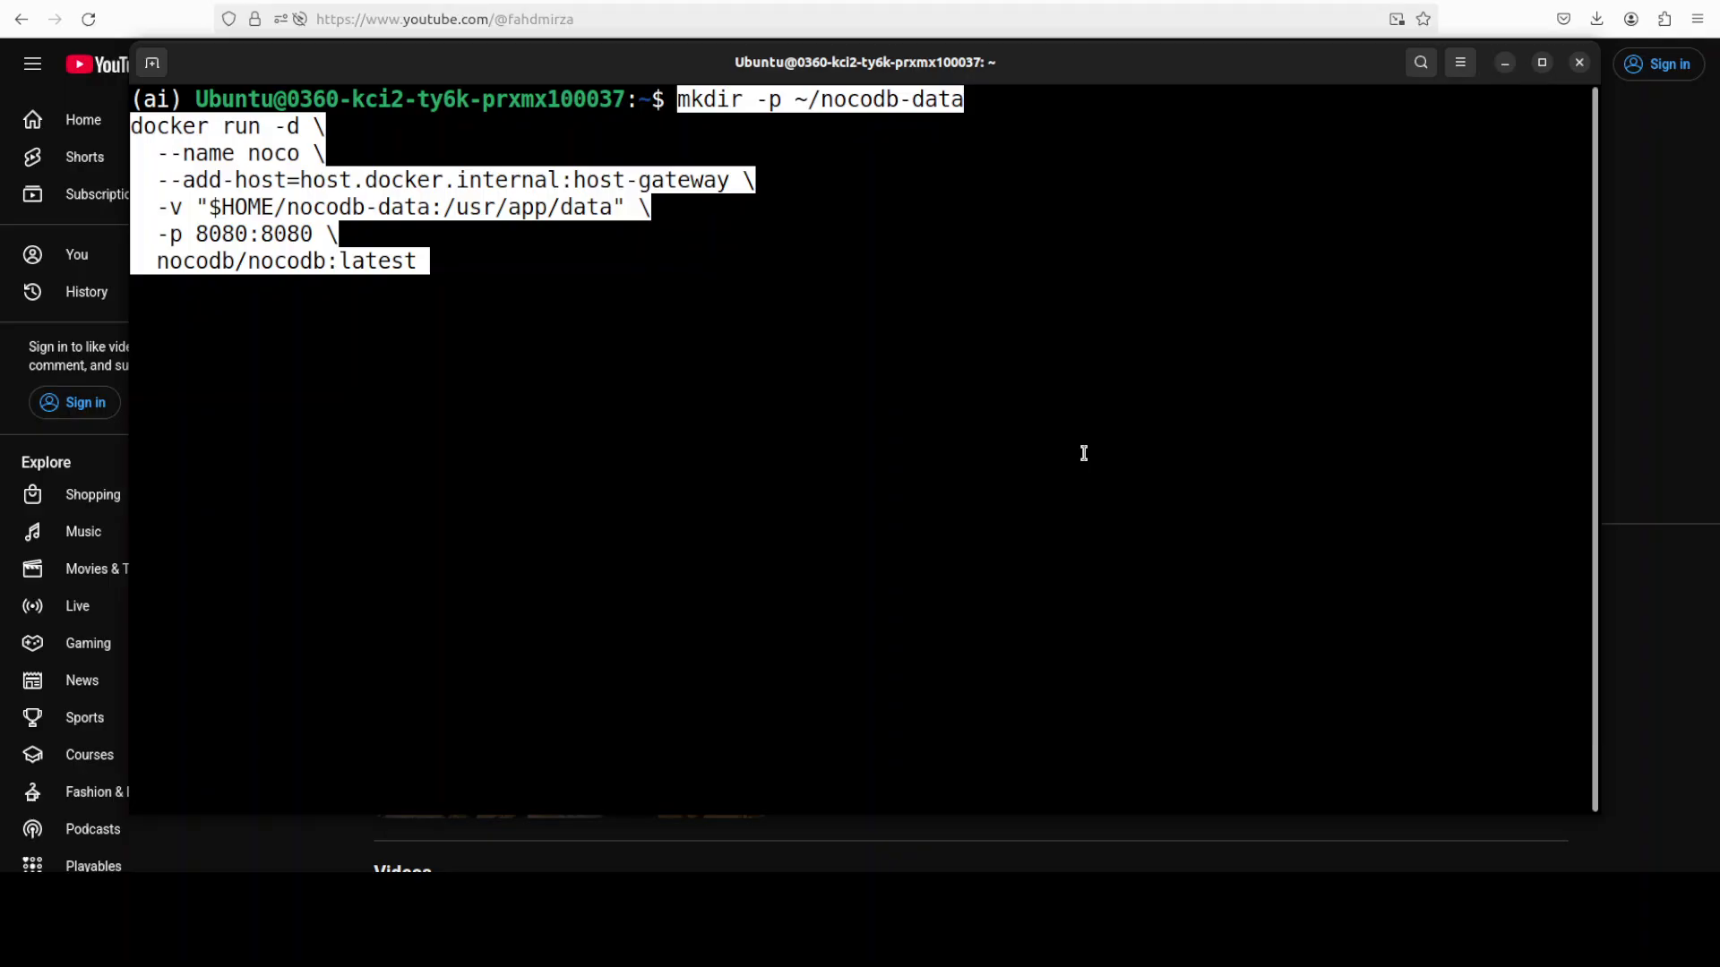
key("Return")
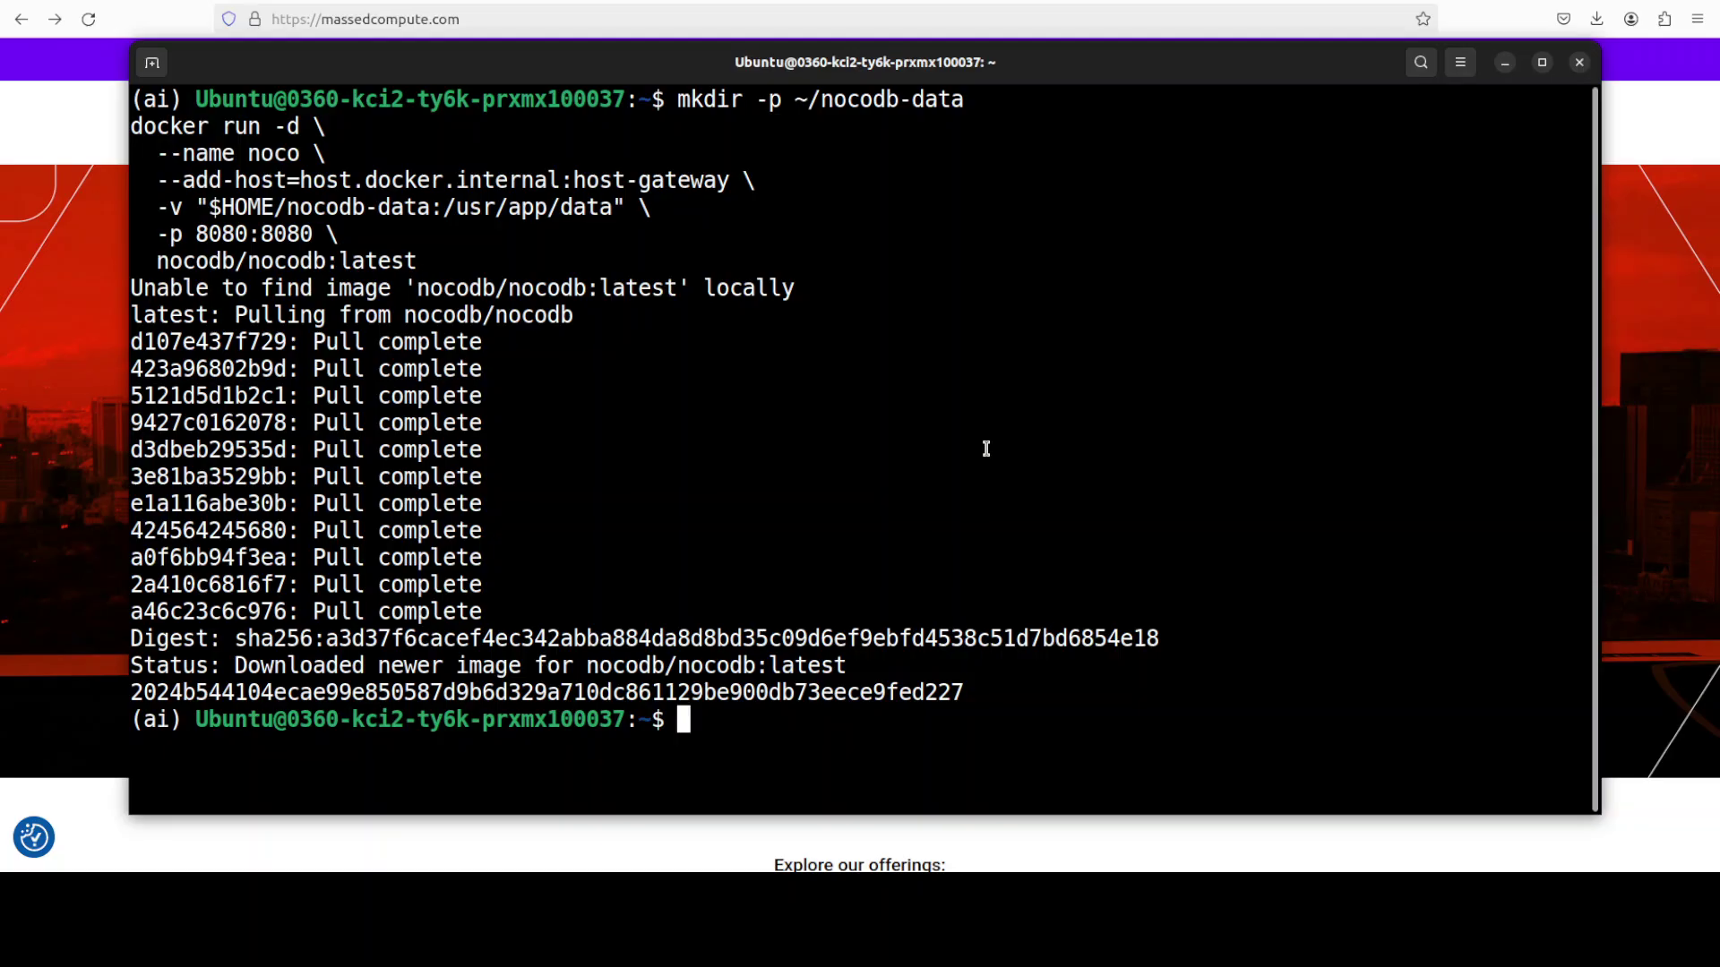
type("clear")
key("Return")
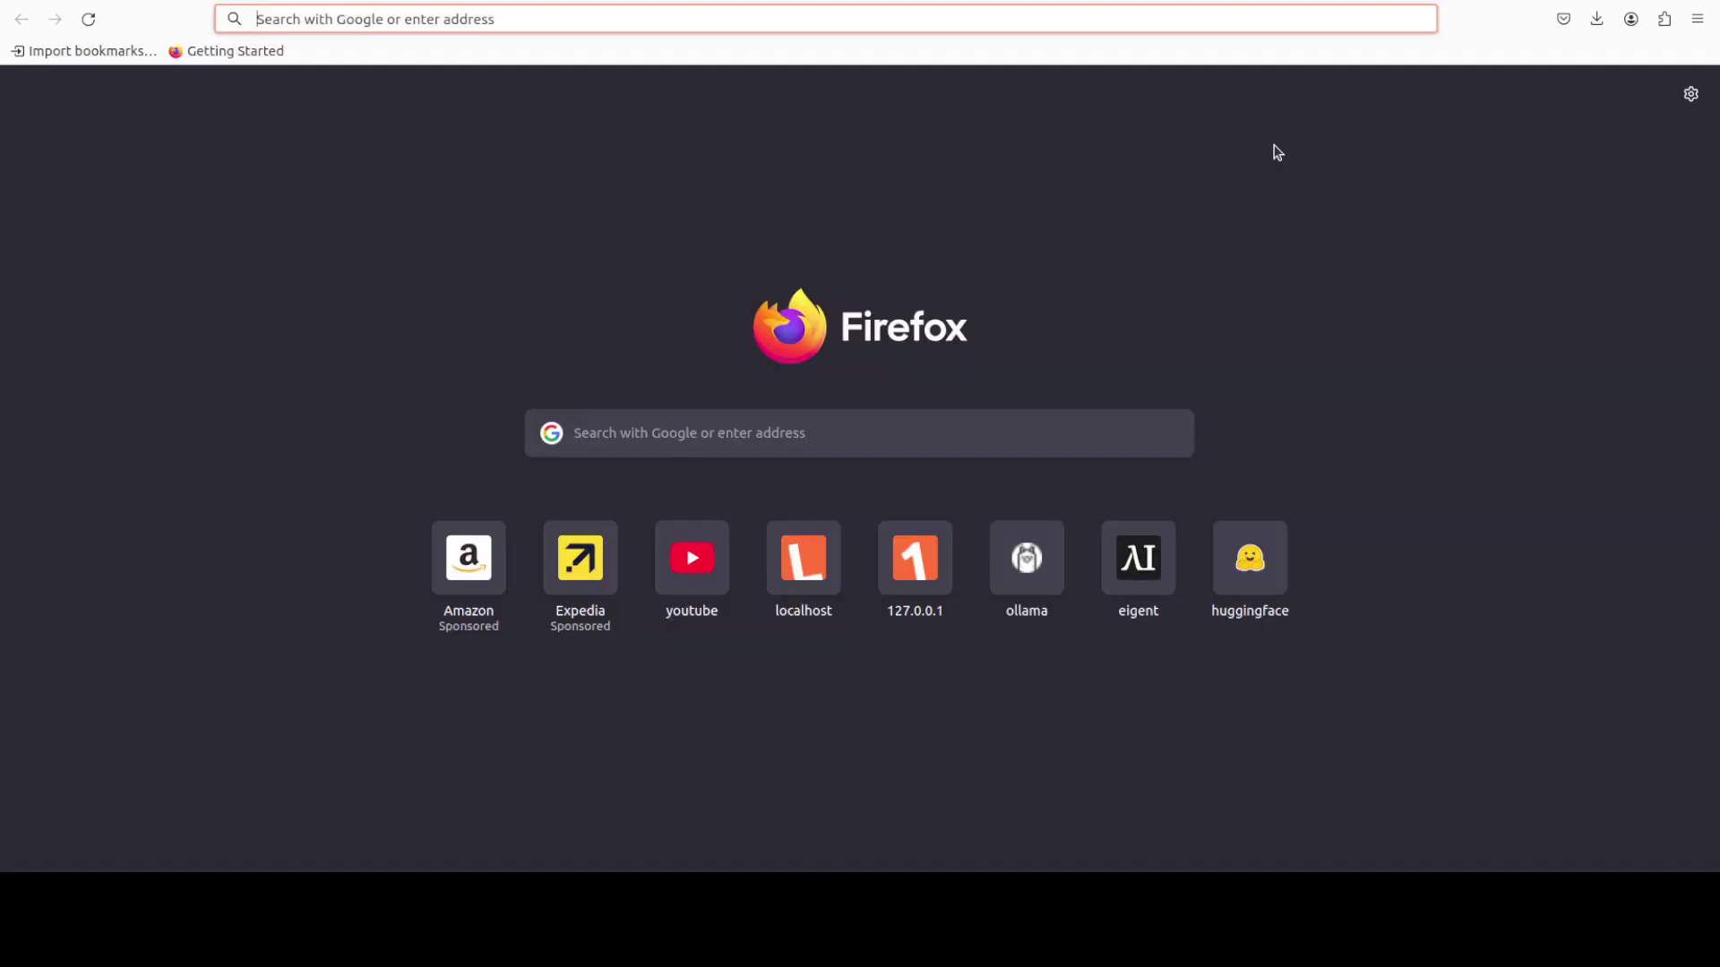
- Load the NocoDB dashboard at localhost:8080 in Firefox
type("http://localhost:8080")
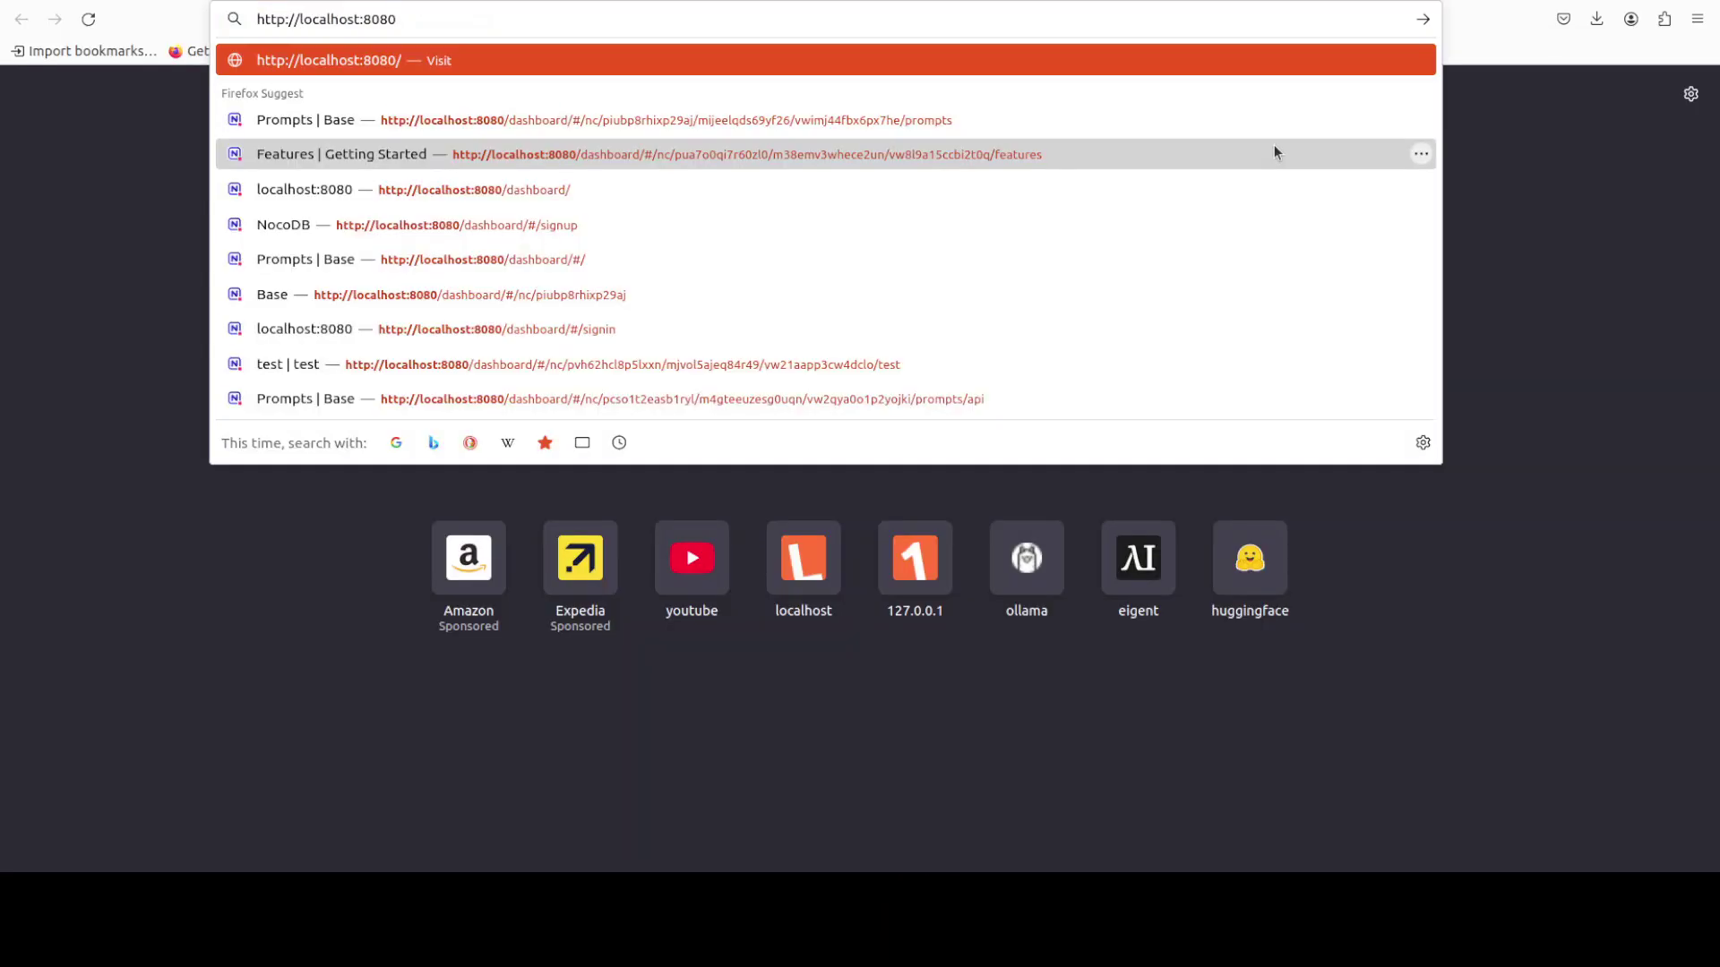
key("Down")
key("Down")
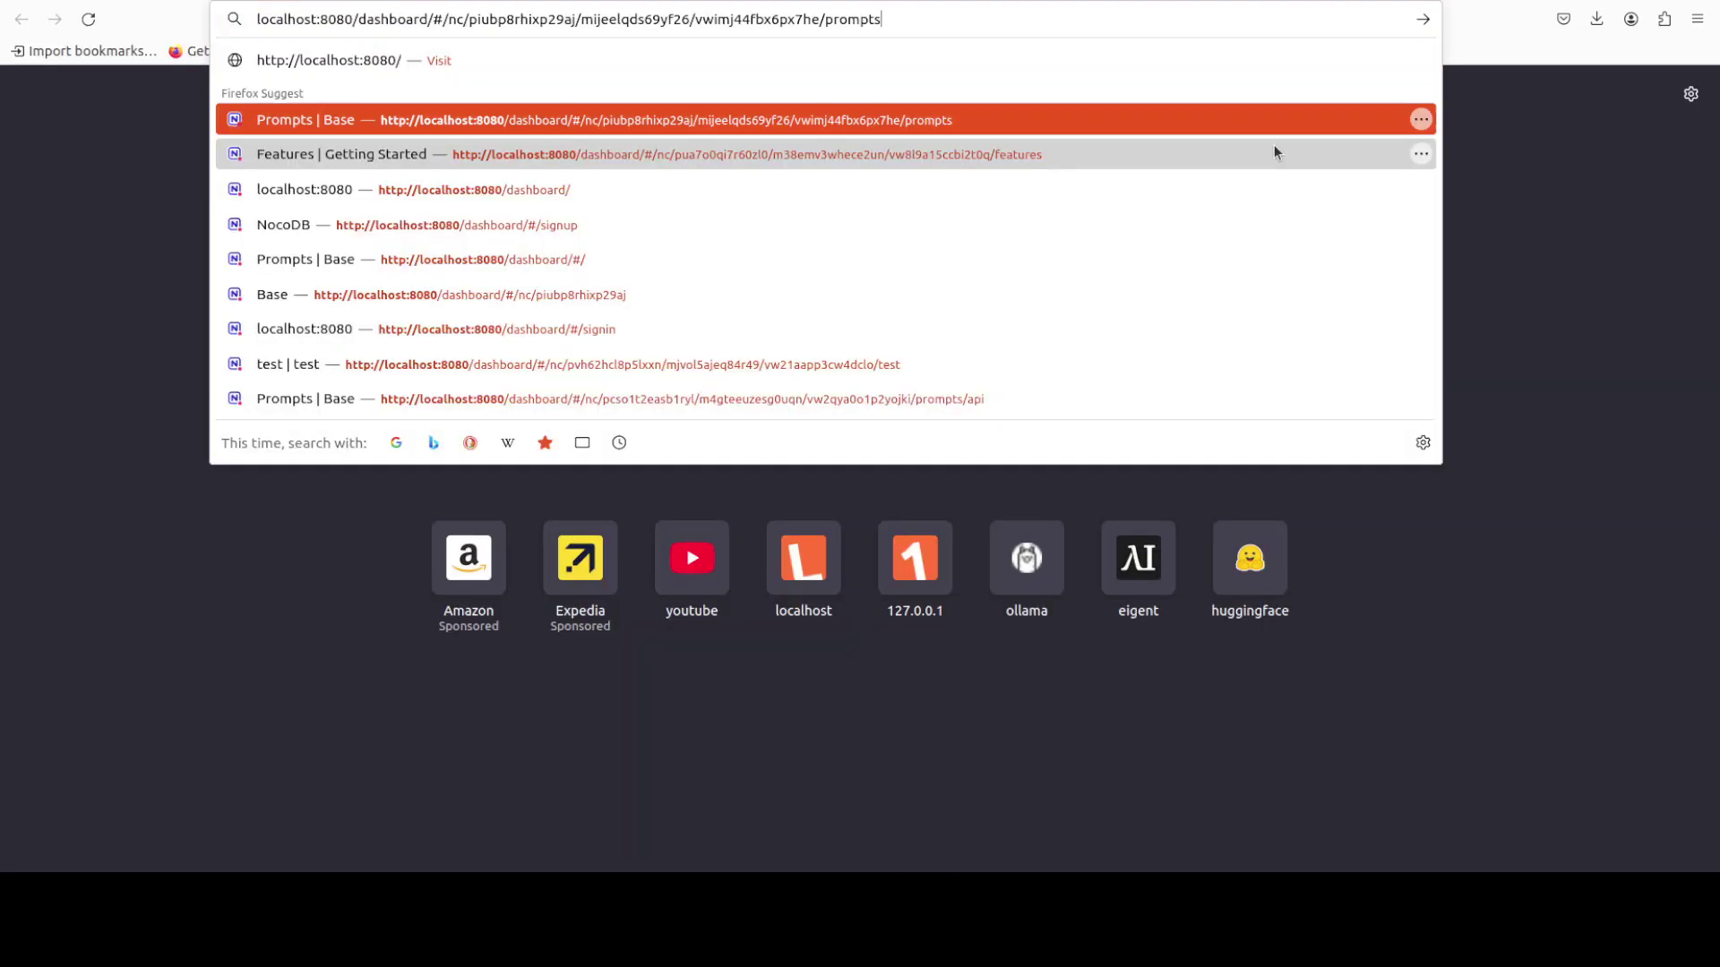
key("Down")
key("Return")
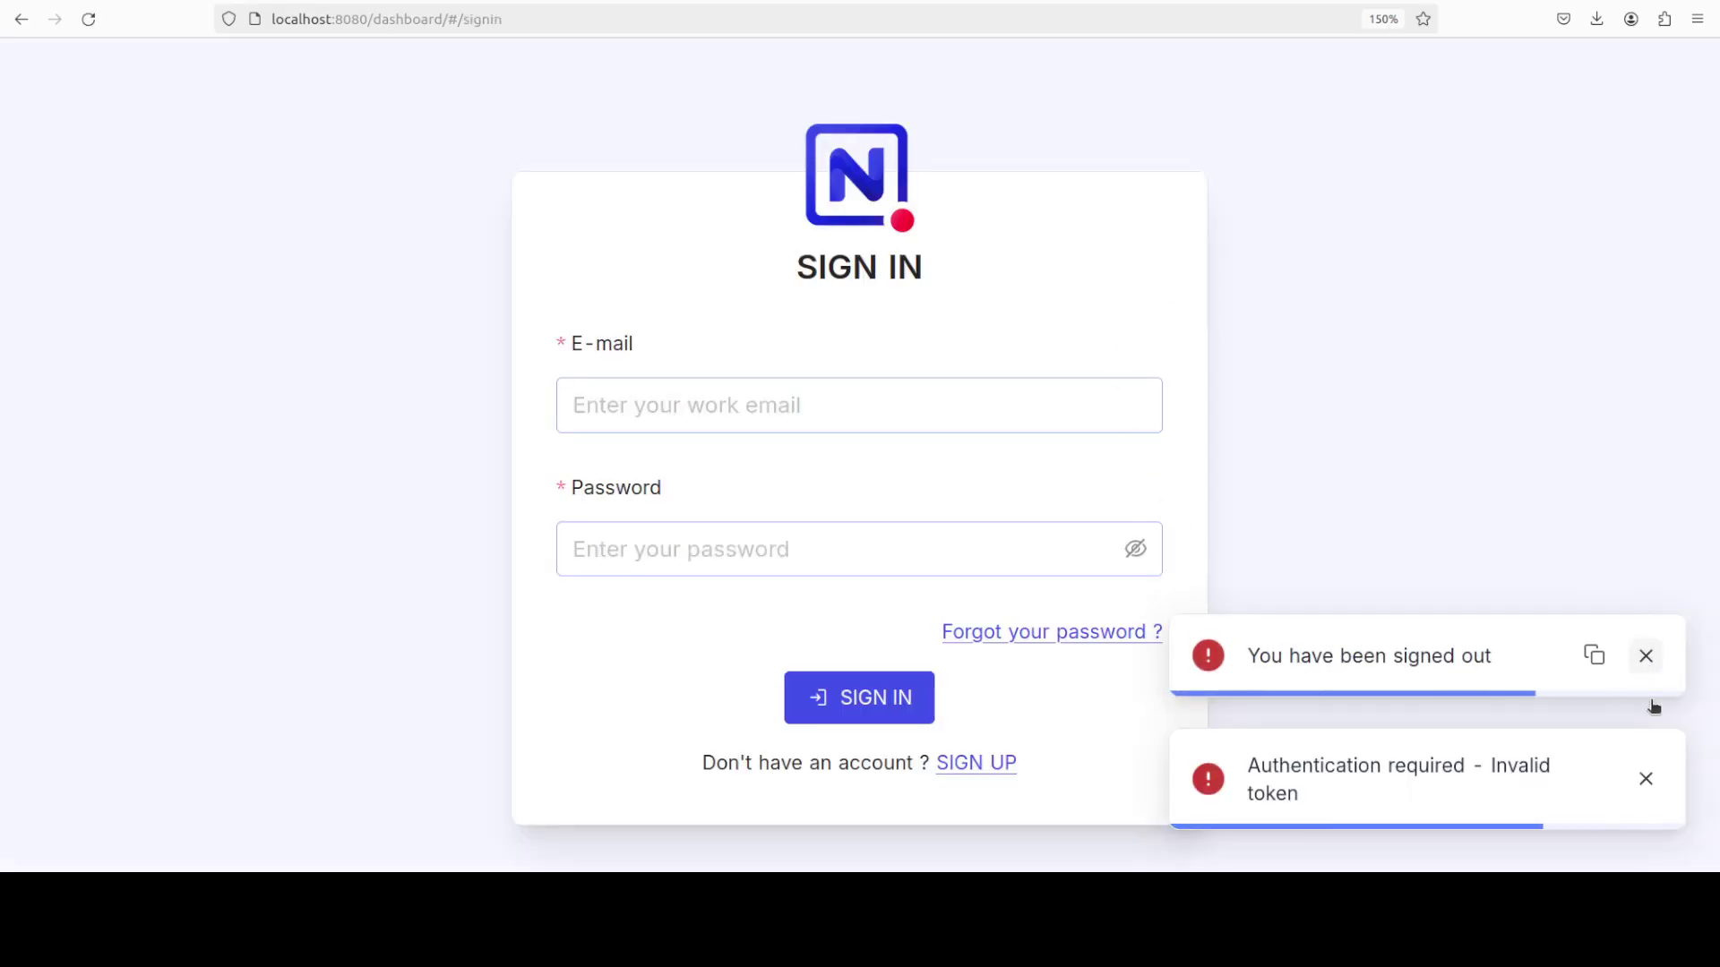
- Dismiss the two error toasts and switch to the sign-up form to enter the e-mail
left_click(1646, 656)
left_click(1646, 778)
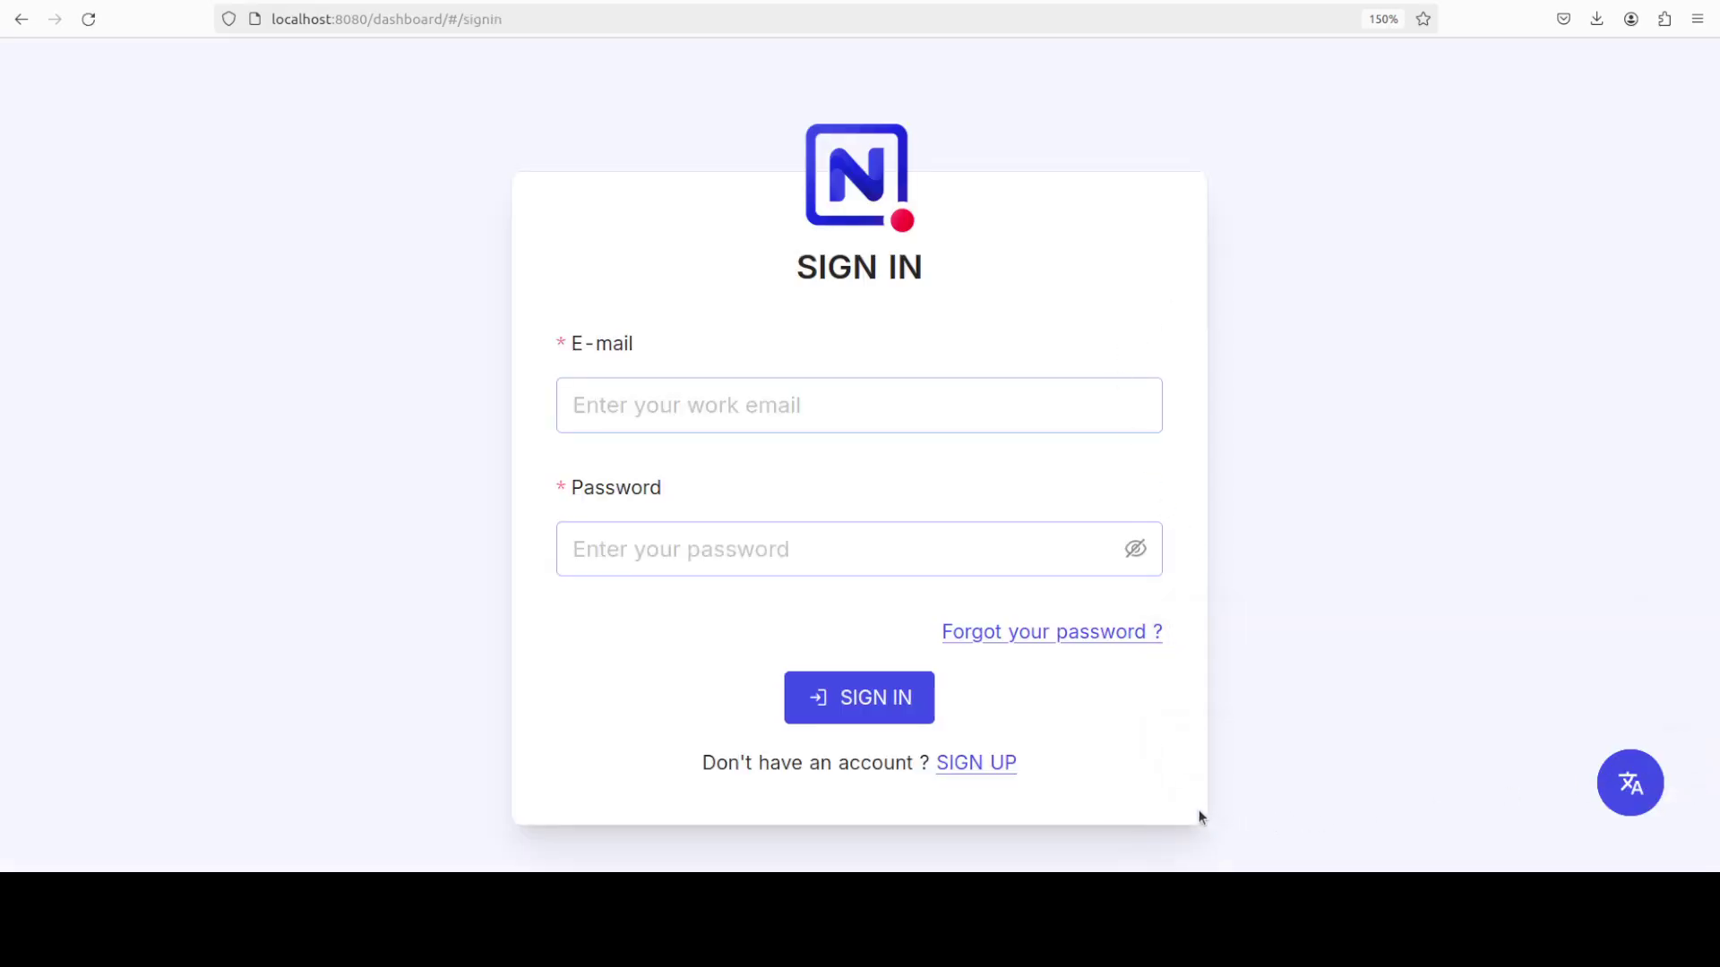
left_click(954, 763)
left_click(607, 410)
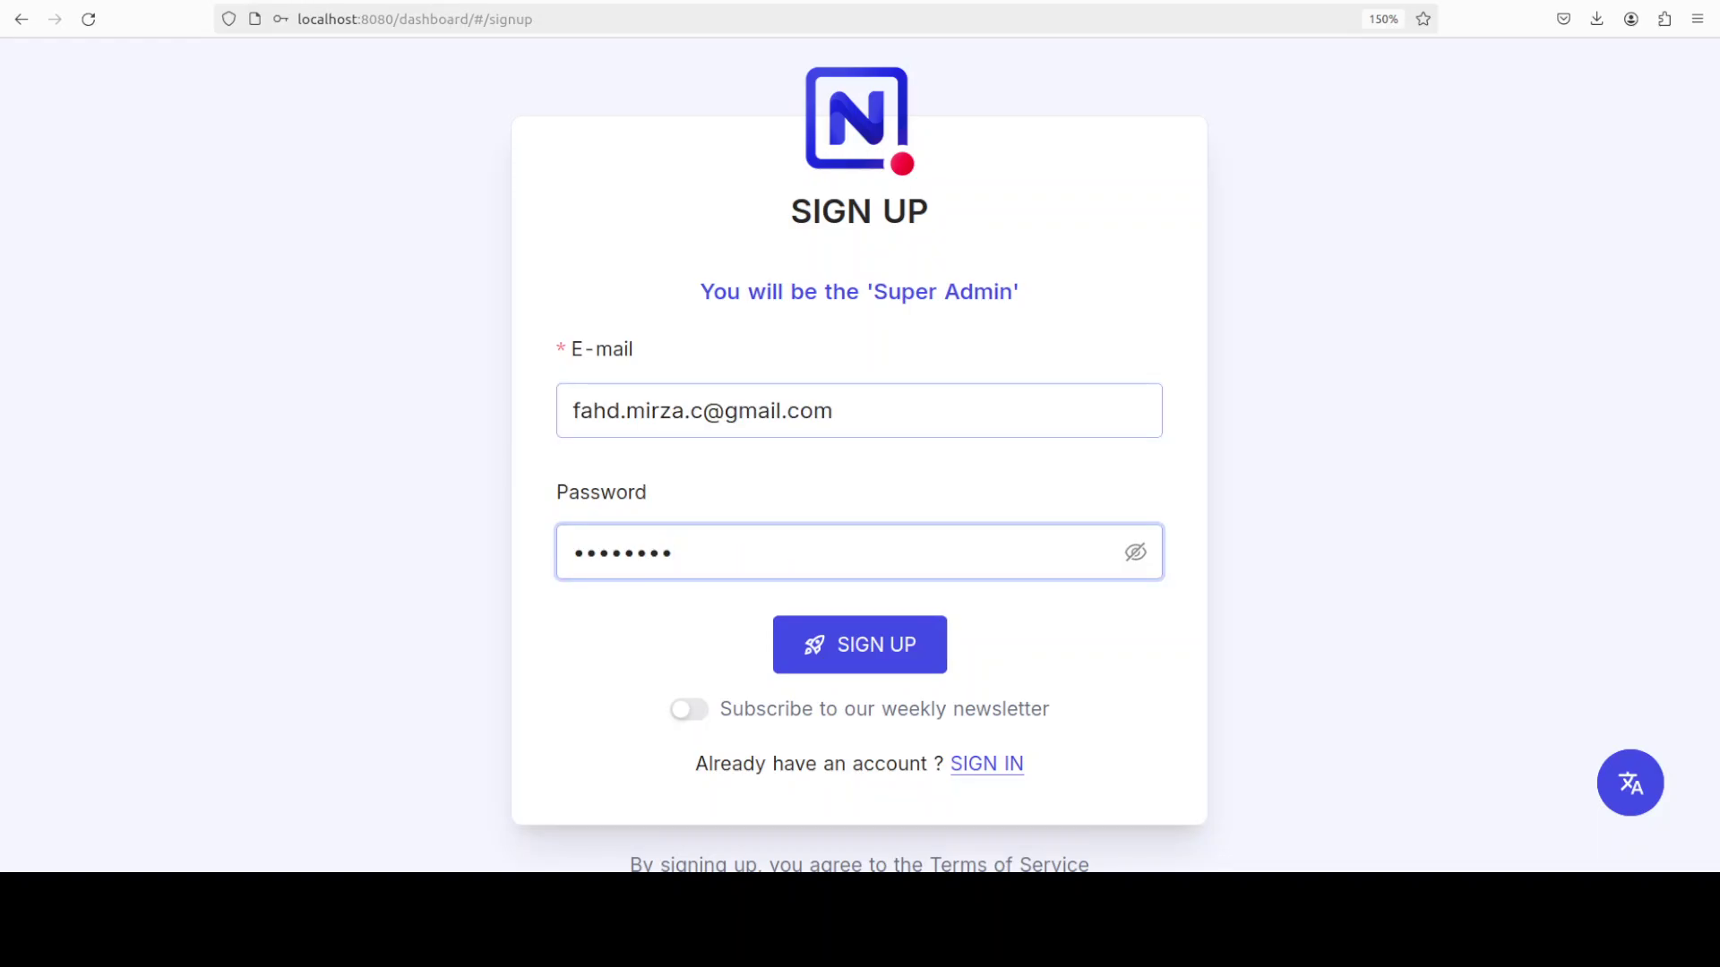
- Submit the super-admin sign-up, decline saving the password, and skip the onboarding questions
left_click(884, 652)
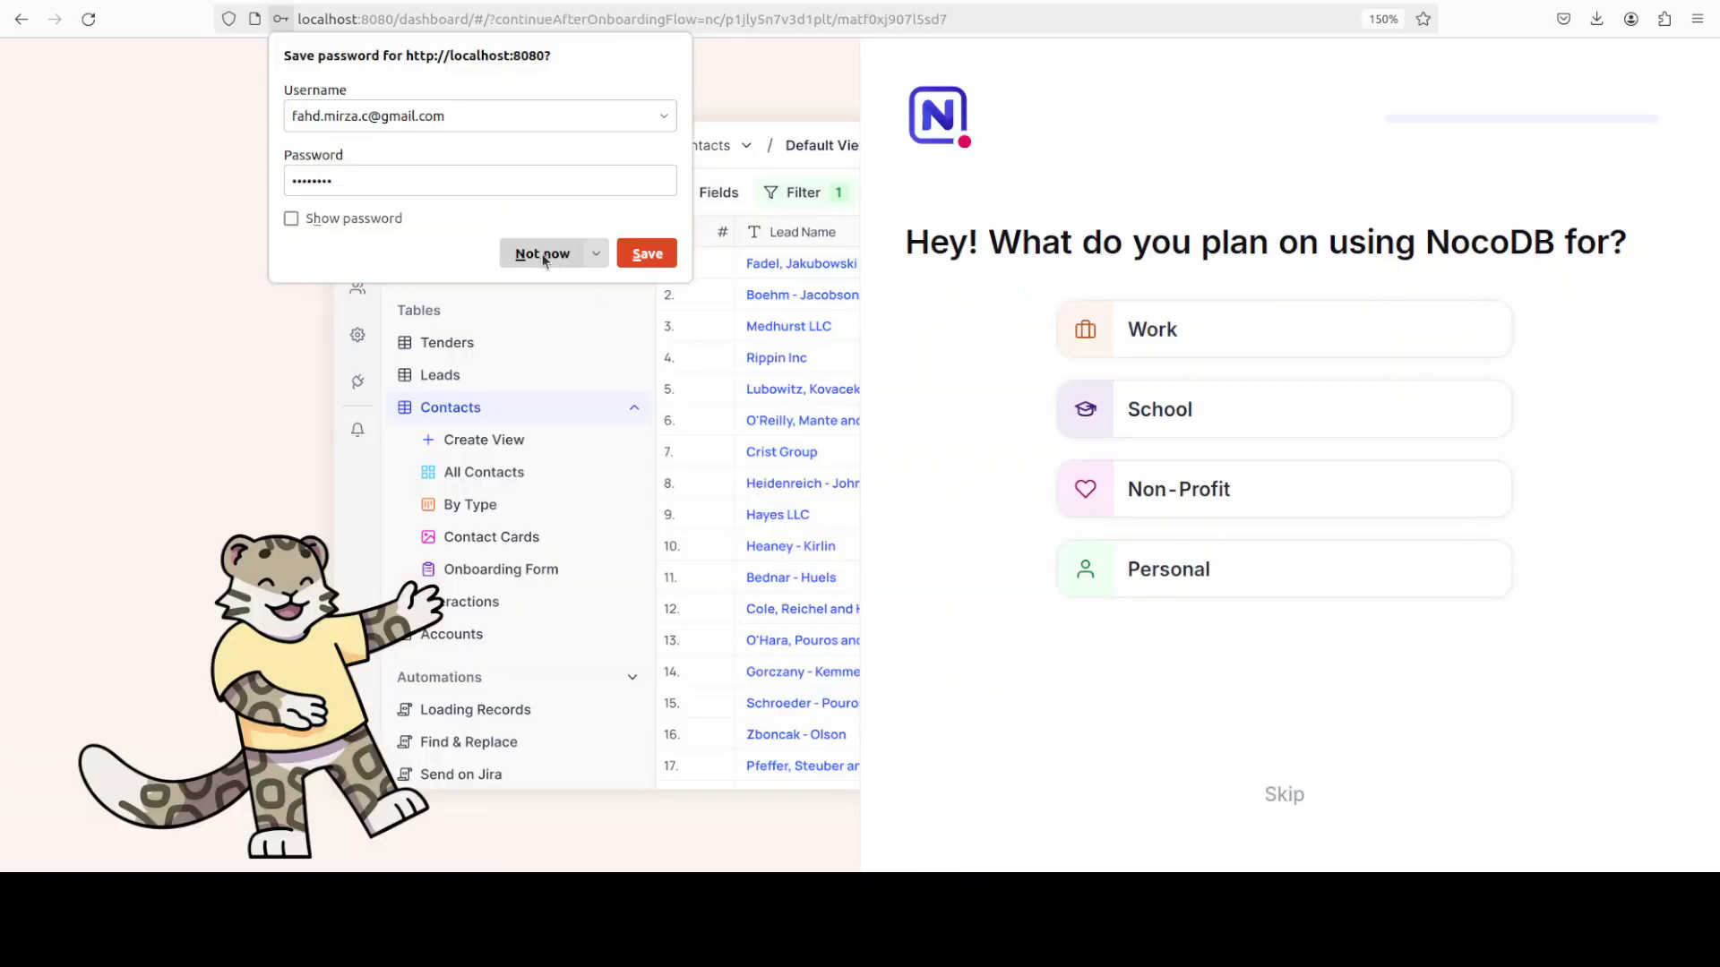
left_click(542, 254)
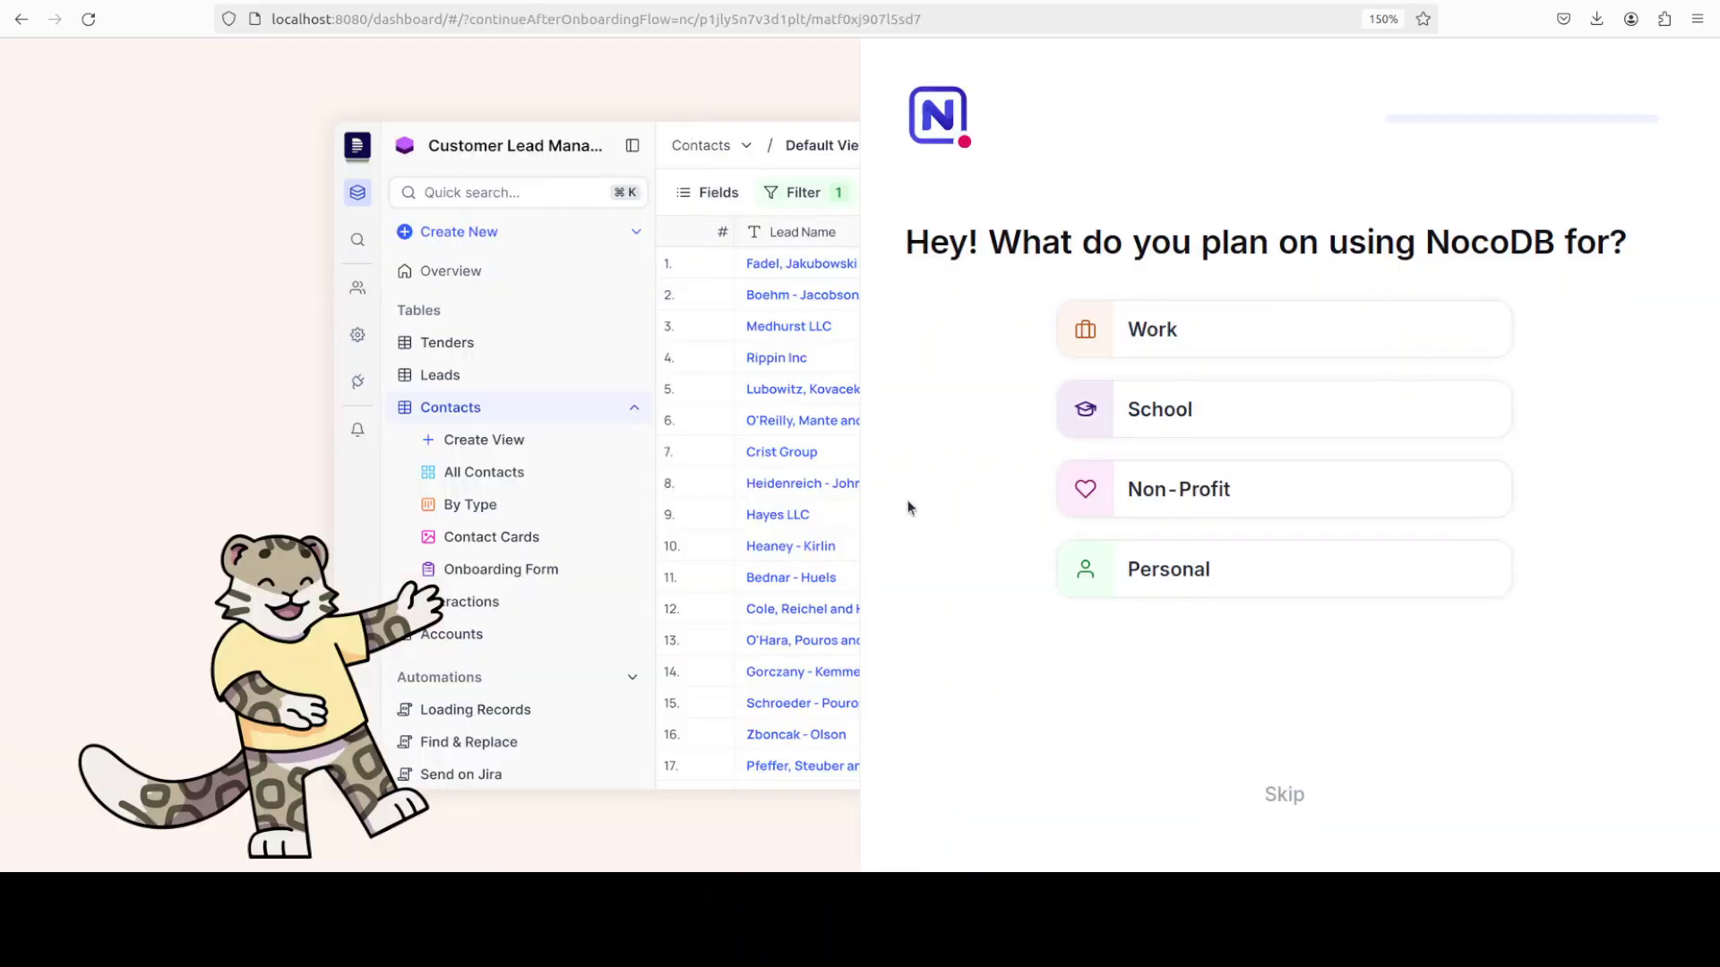
left_click(1270, 797)
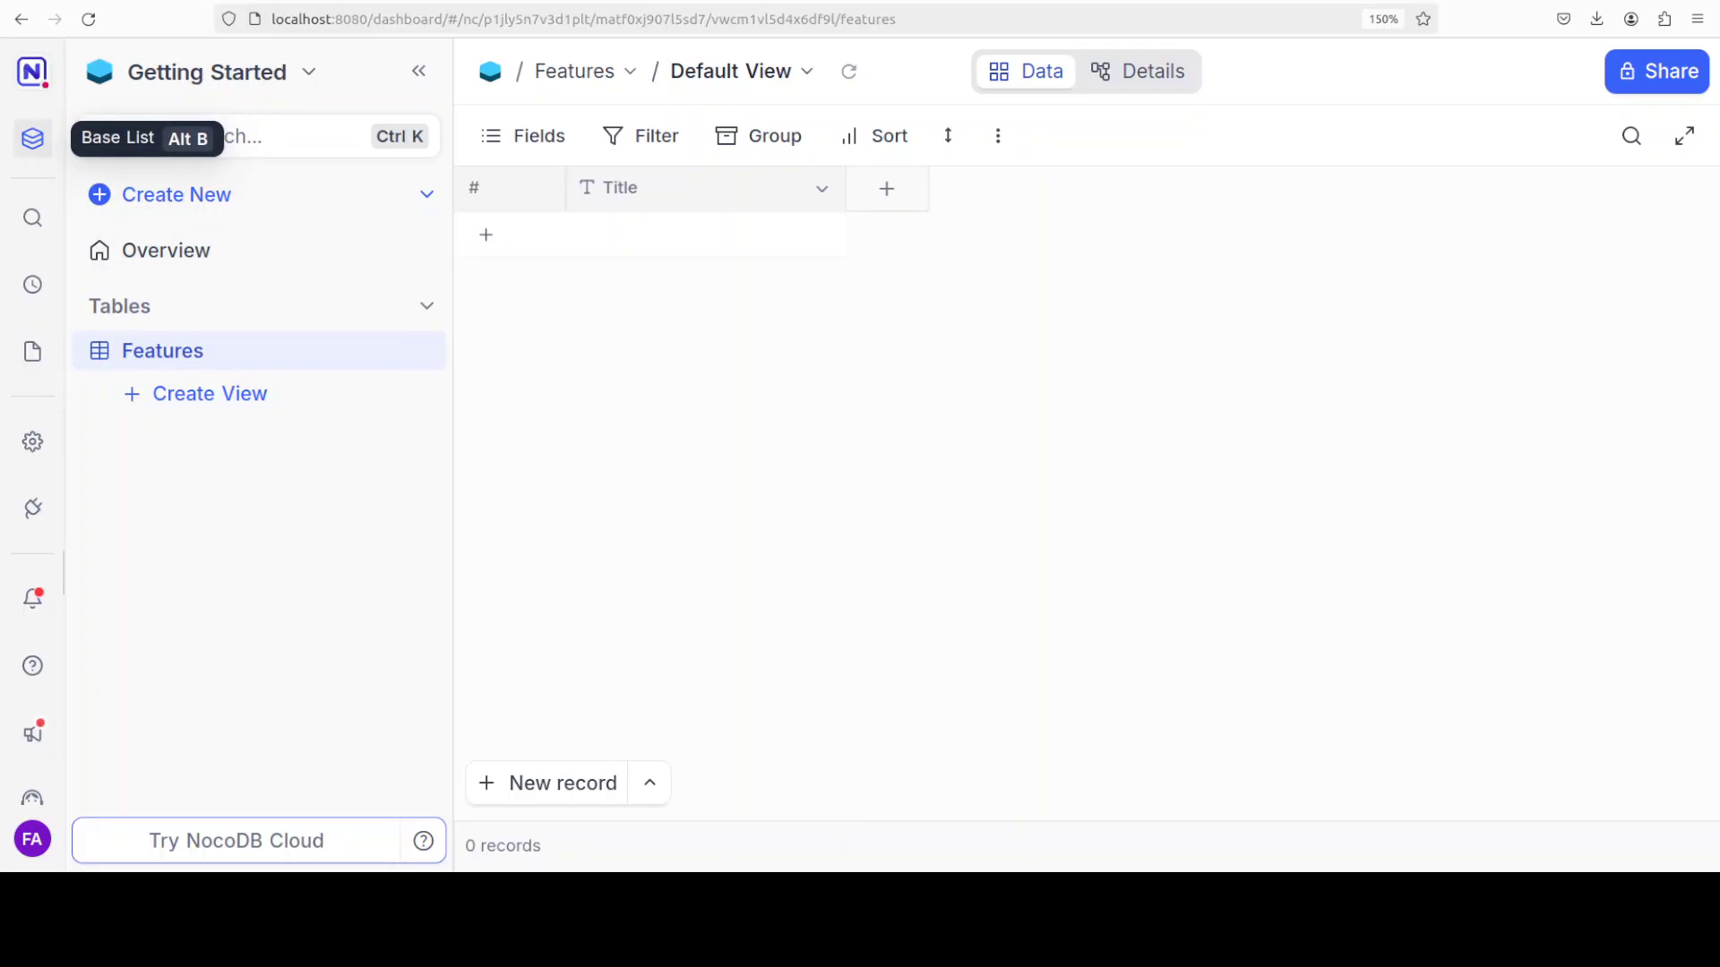
- Create a new base named Base from the base list
left_click(33, 139)
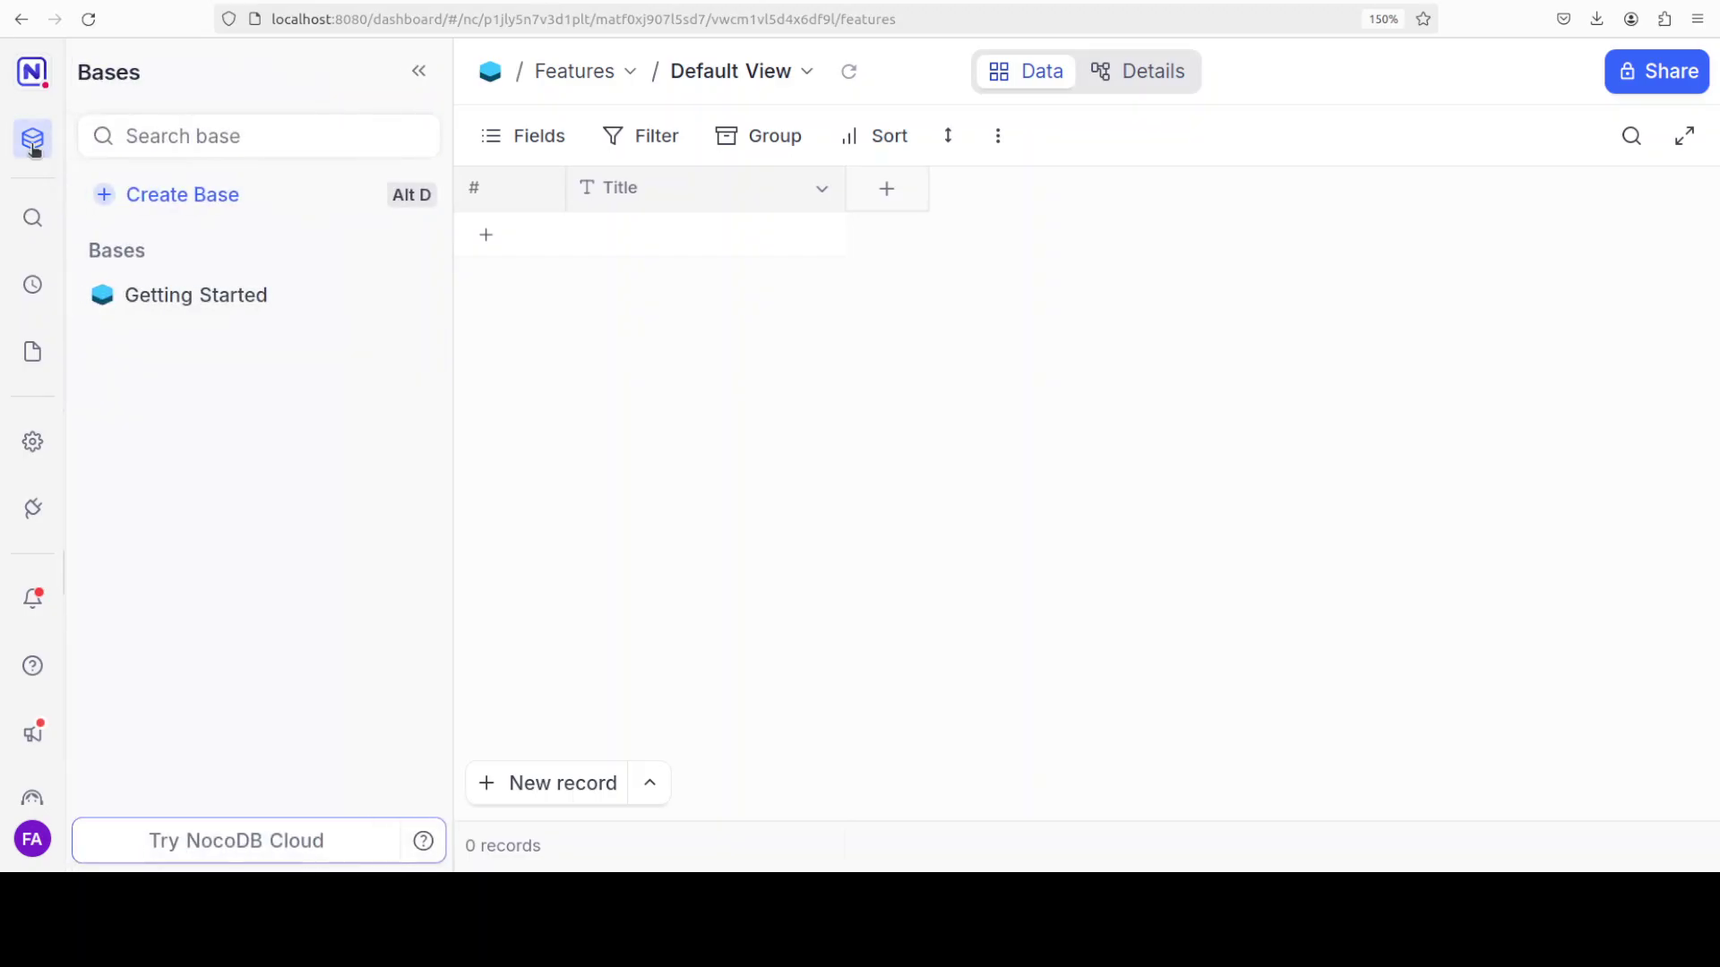
left_click(152, 199)
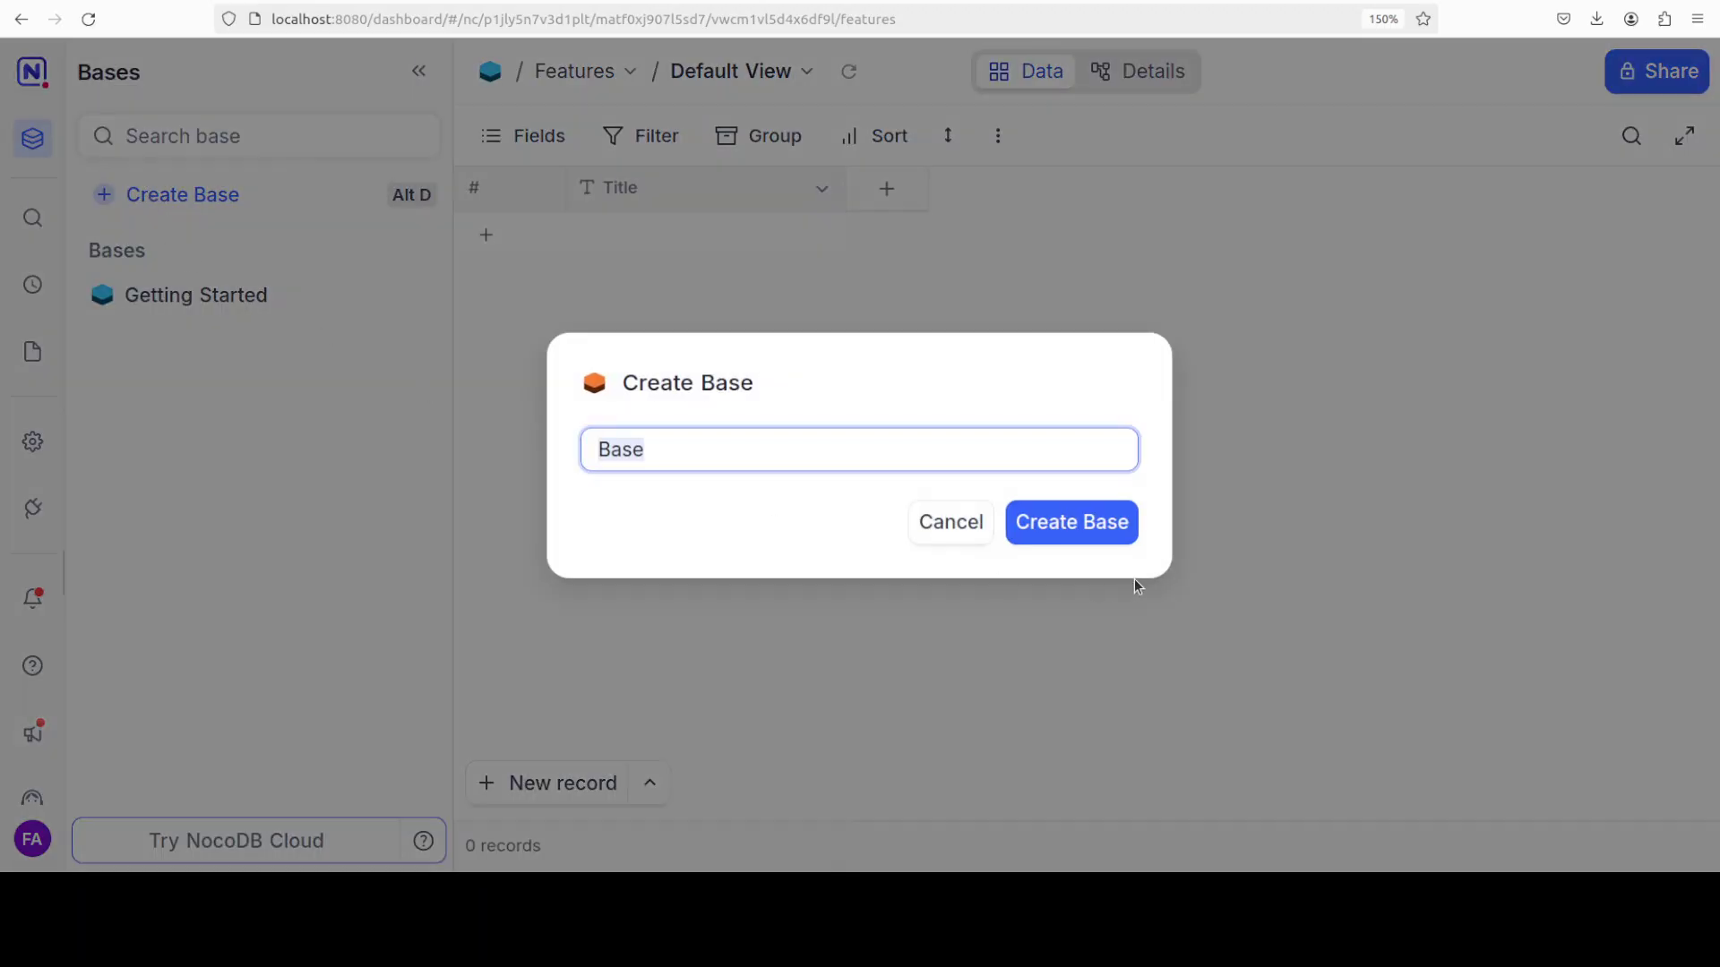
left_click(1109, 534)
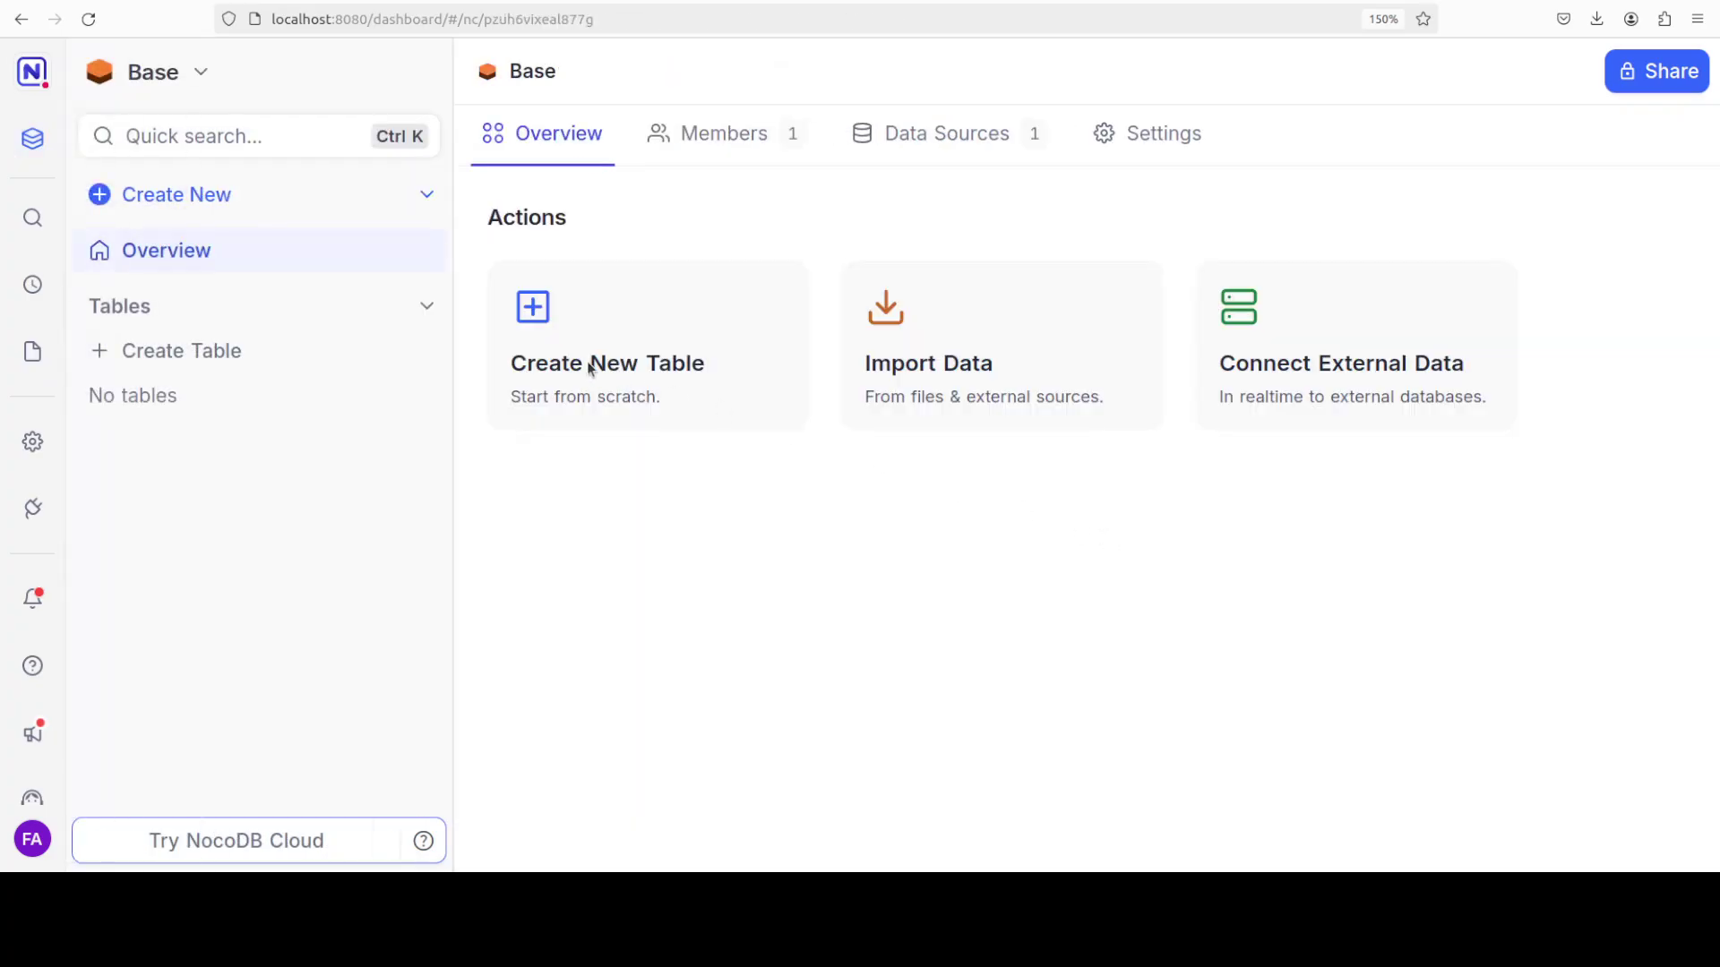
- Create a new table named Prompts in Base
left_click(554, 421)
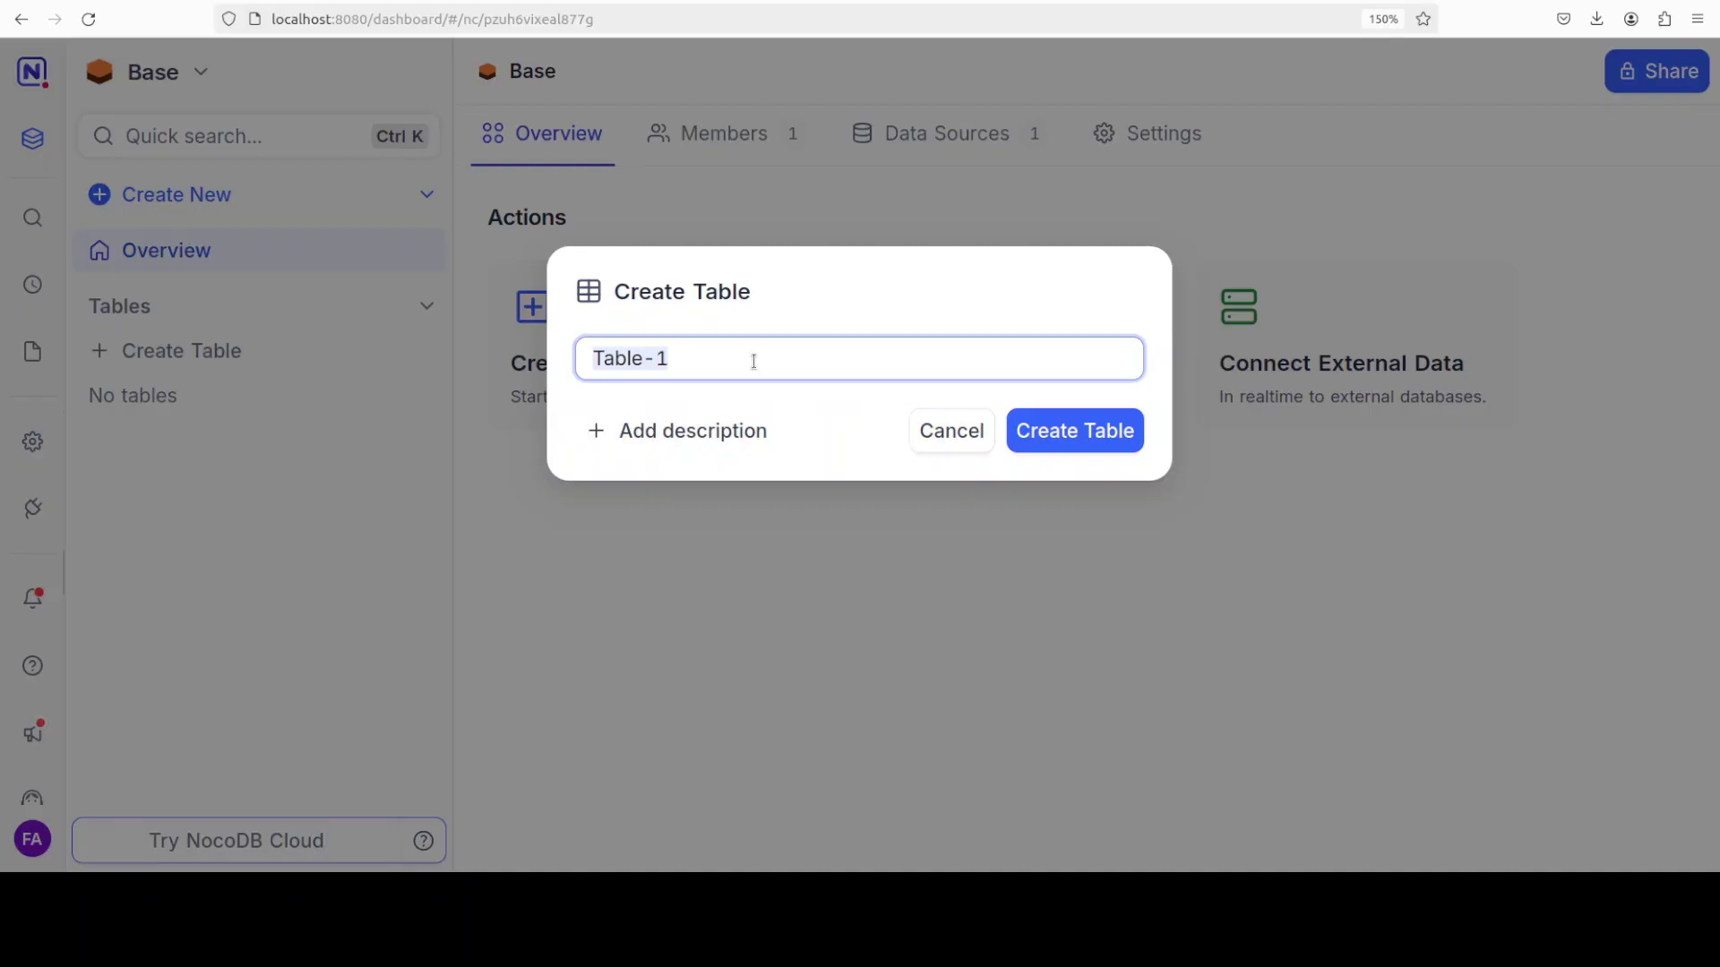
type("Prompt")
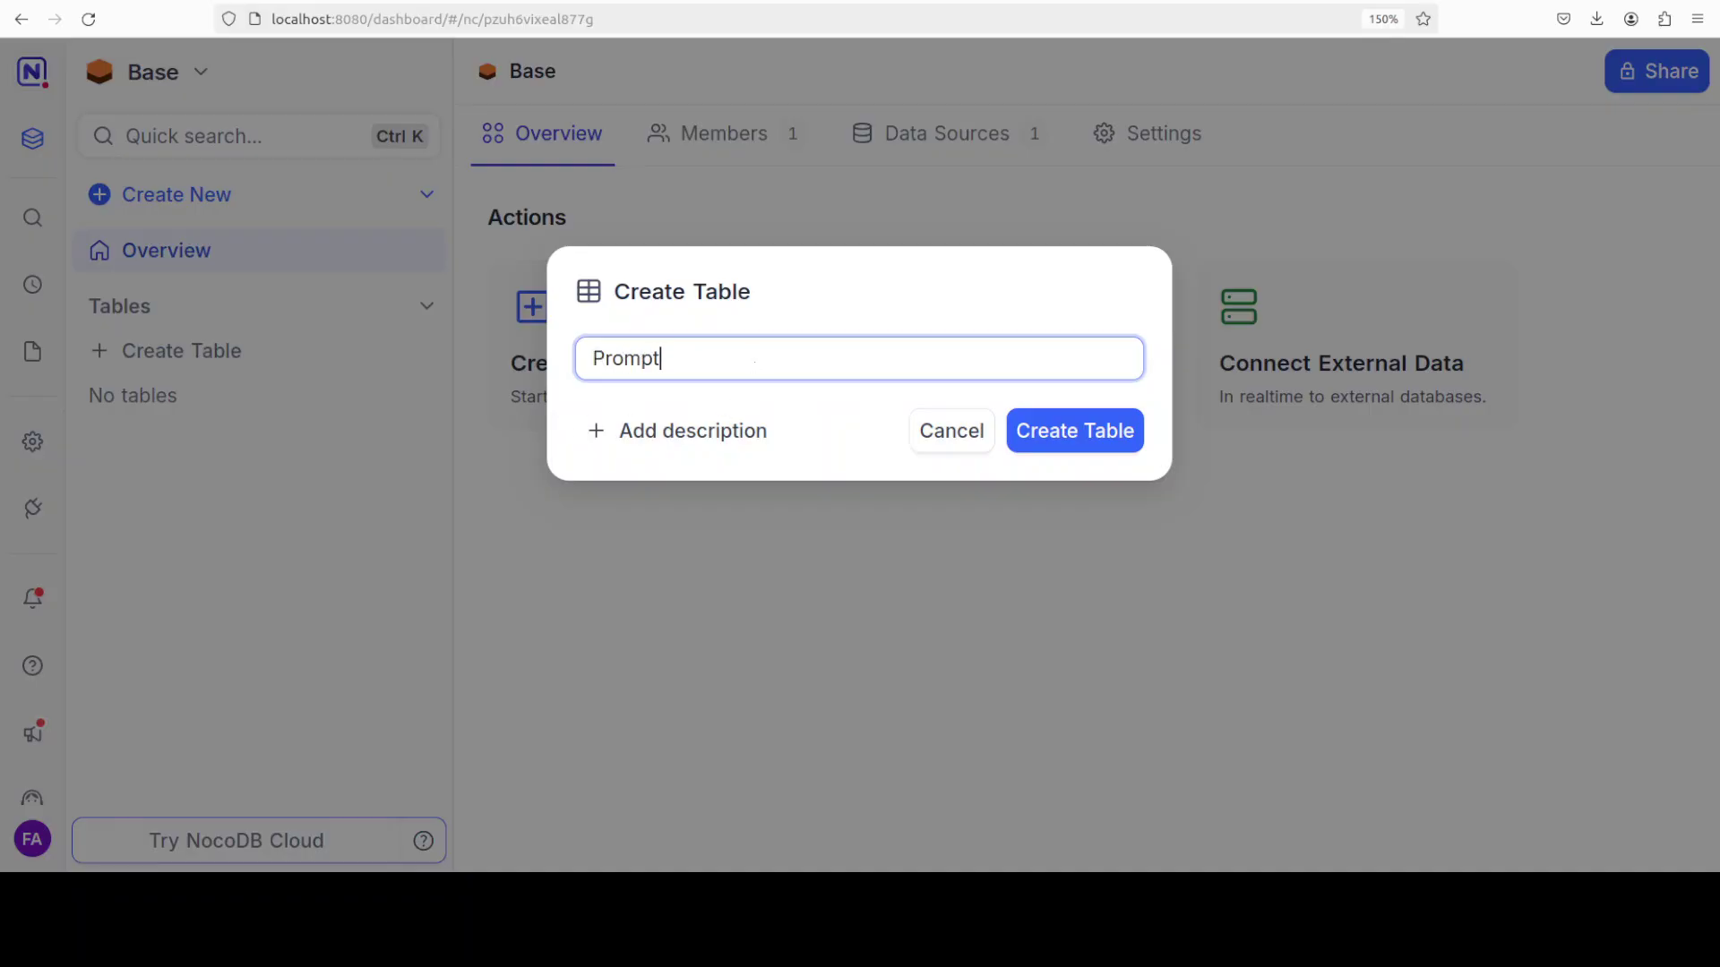
type("s")
left_click(1091, 445)
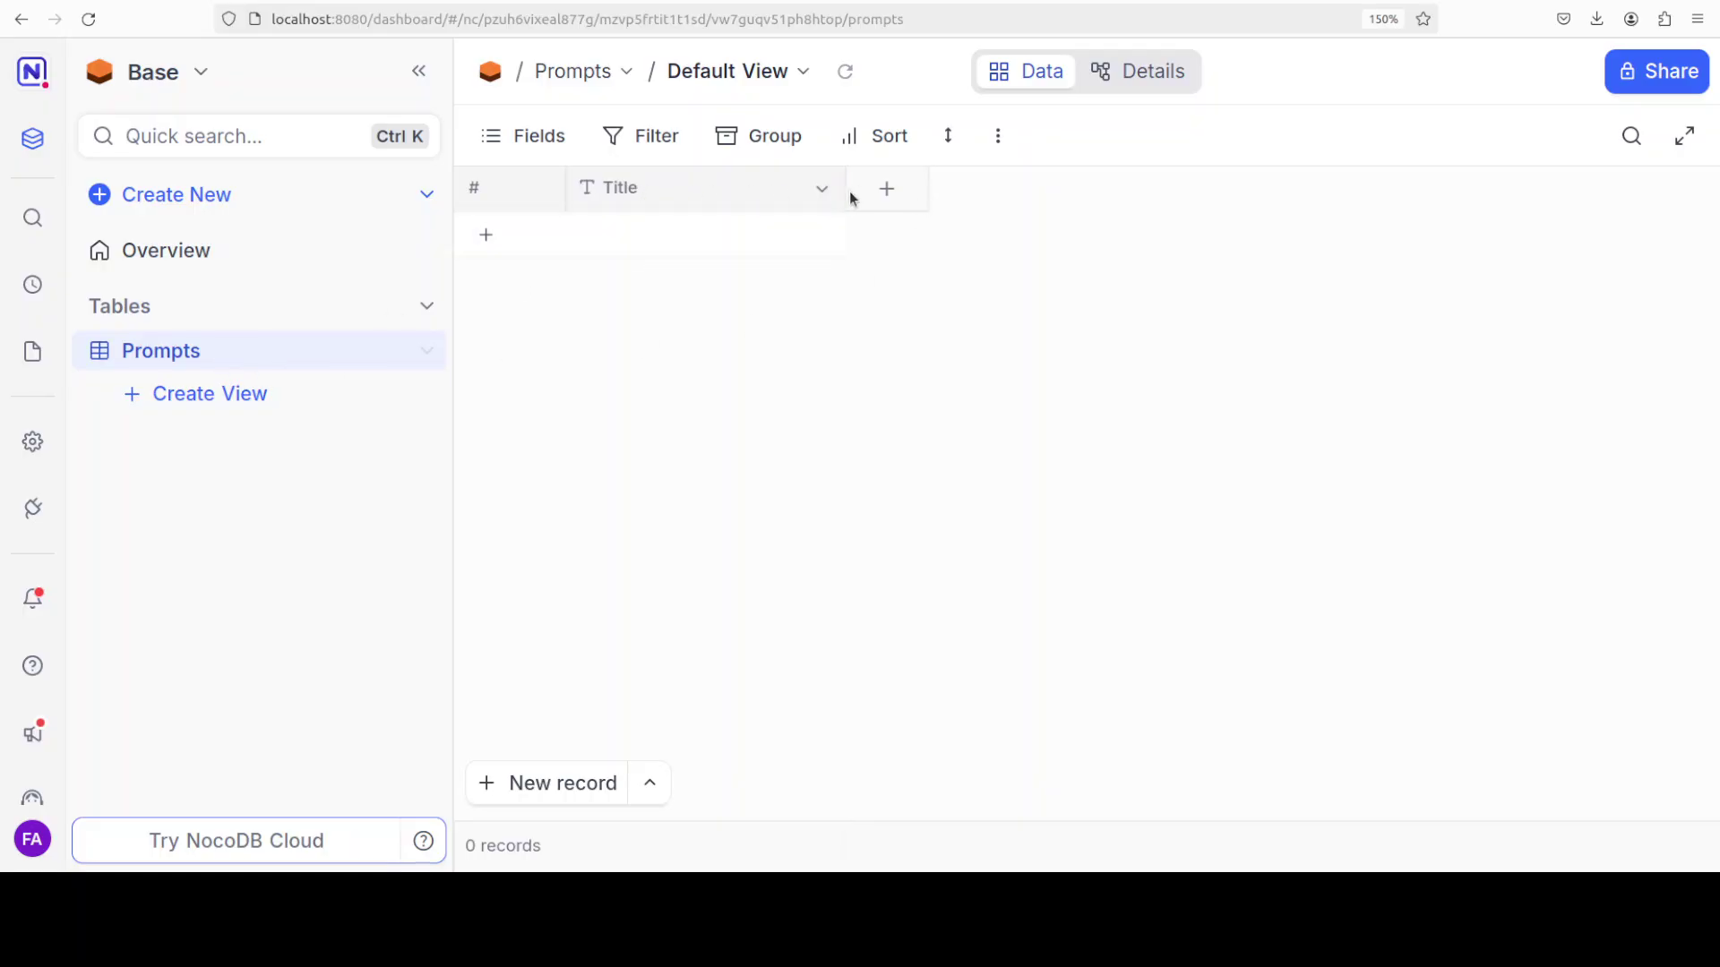
- Rename the Title field to Prompt and change its type to Long text
left_click(823, 195)
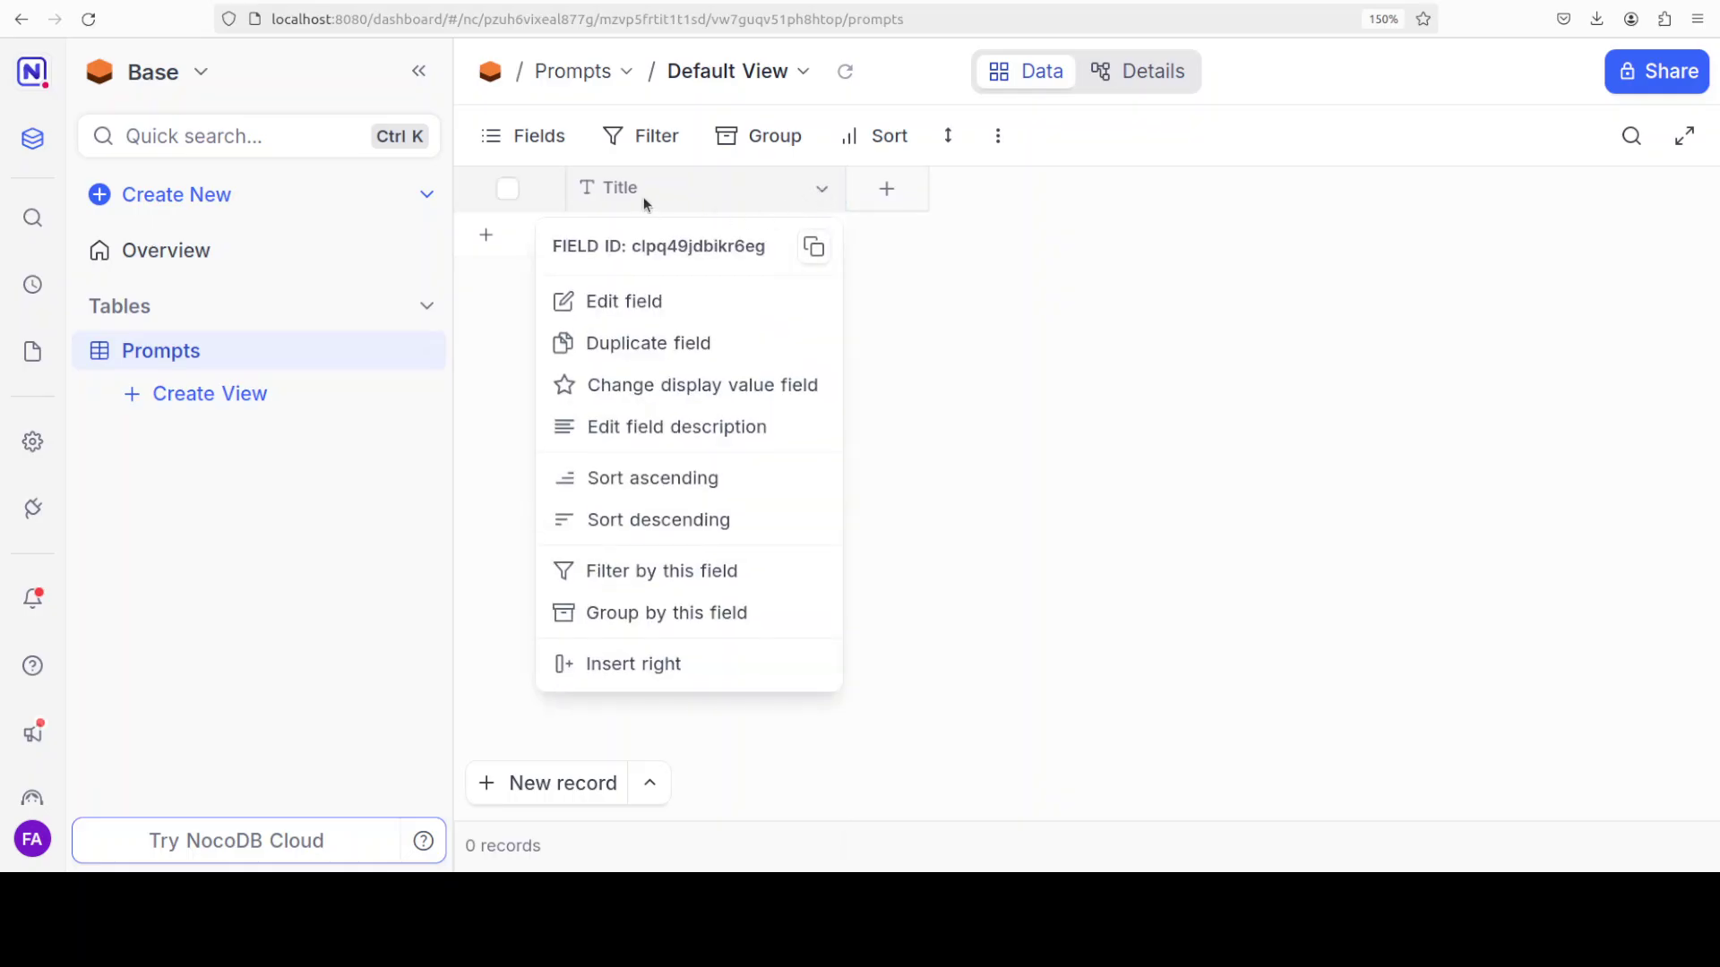
left_click(641, 304)
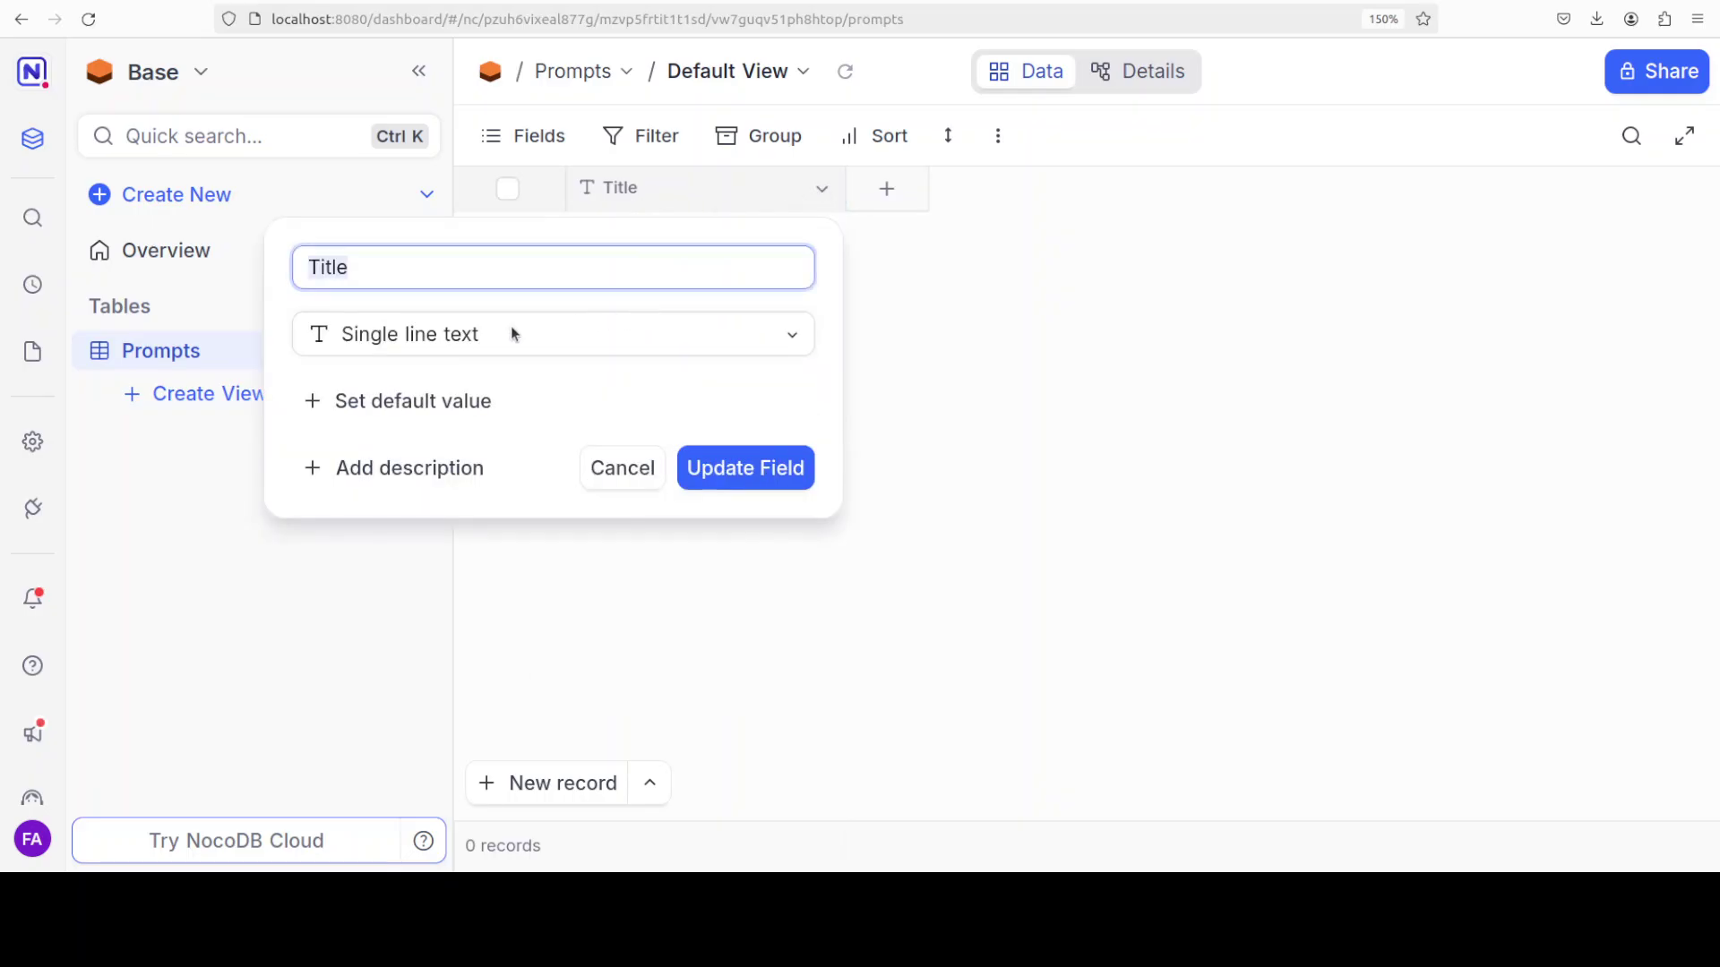
type("Prompt")
left_click(571, 336)
left_click(408, 455)
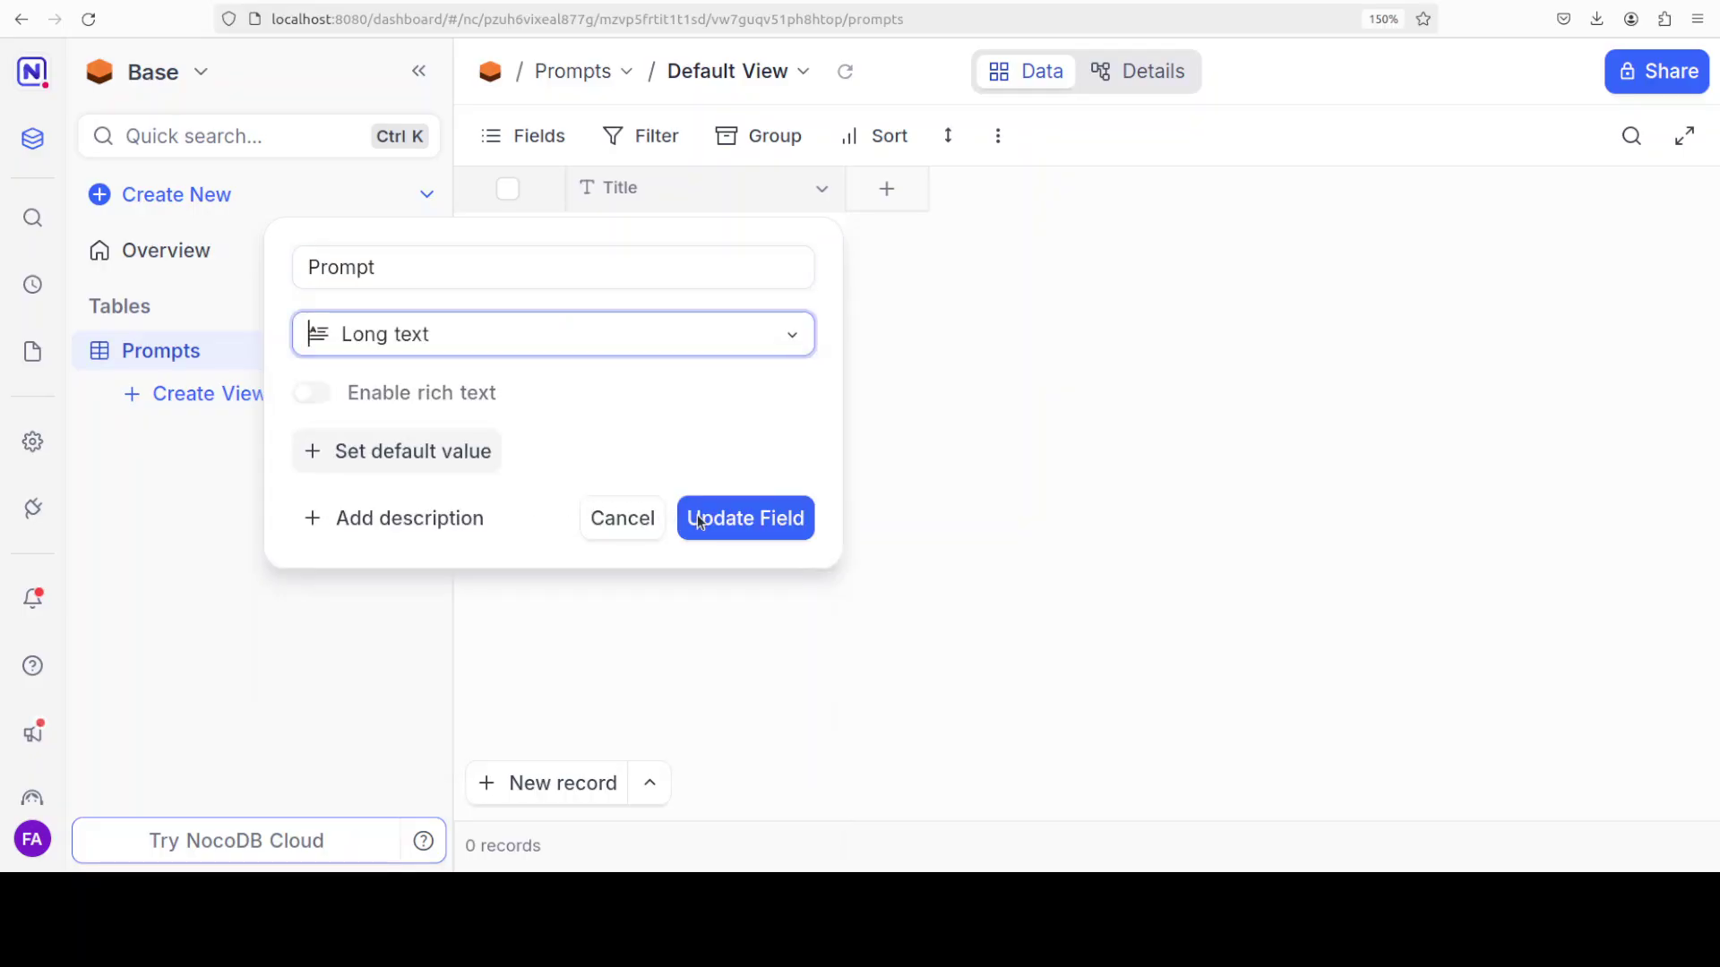
left_click(740, 520)
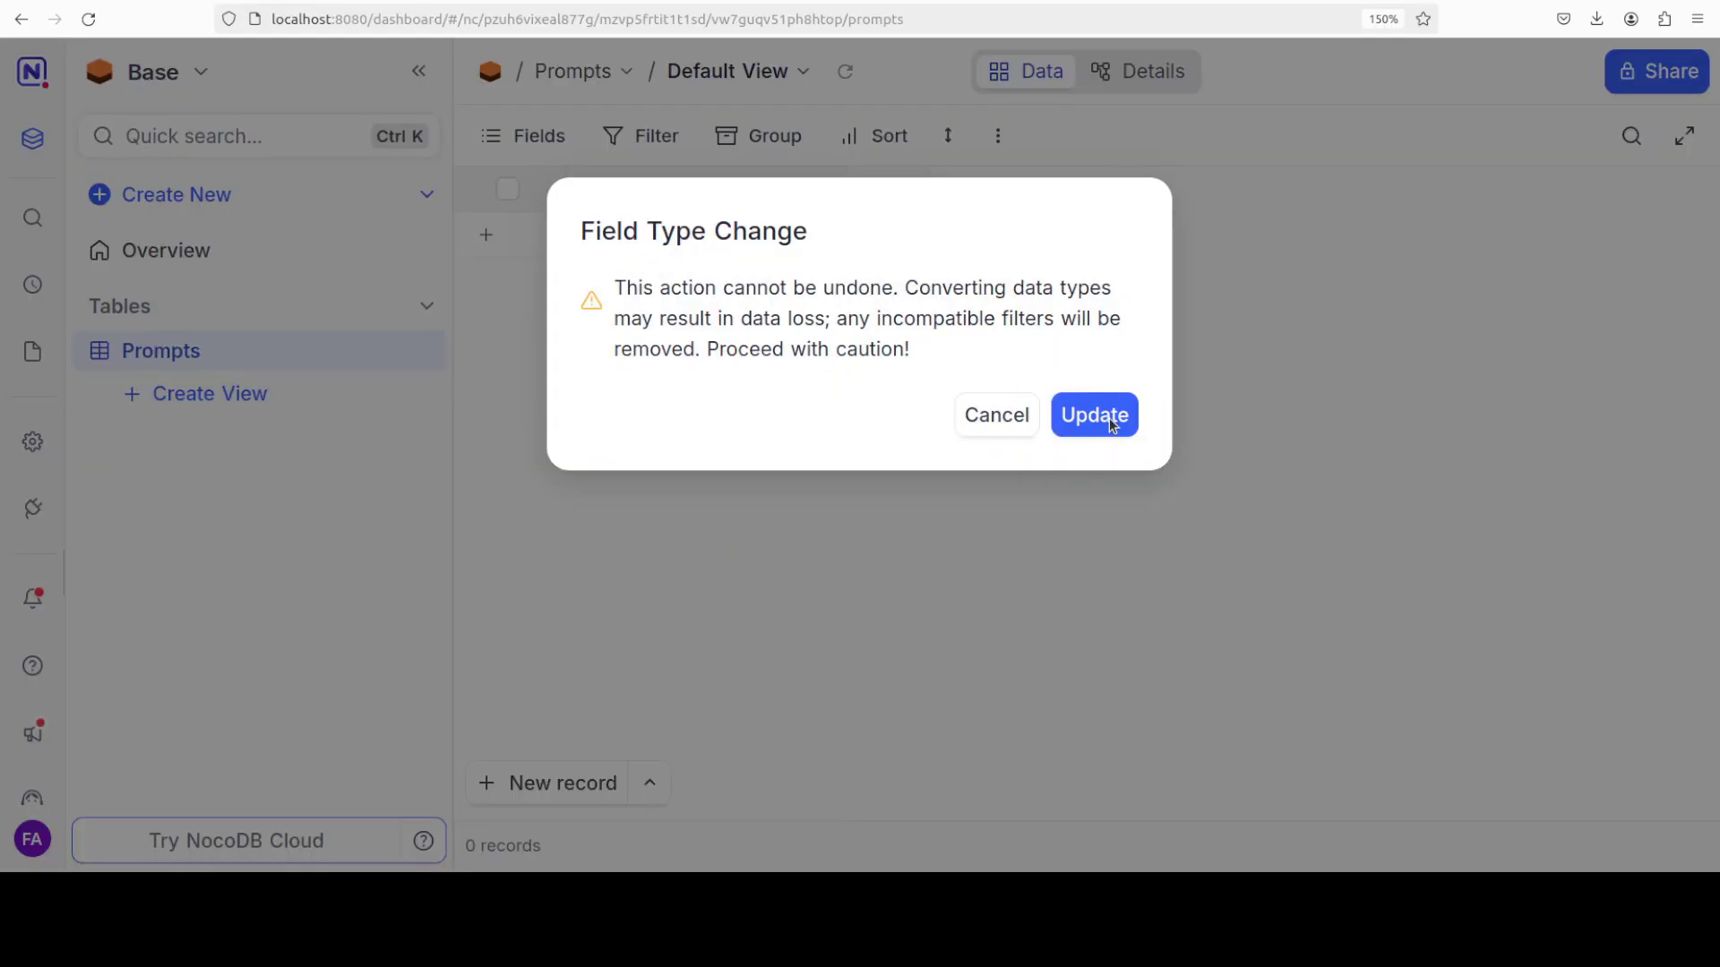
left_click(1109, 417)
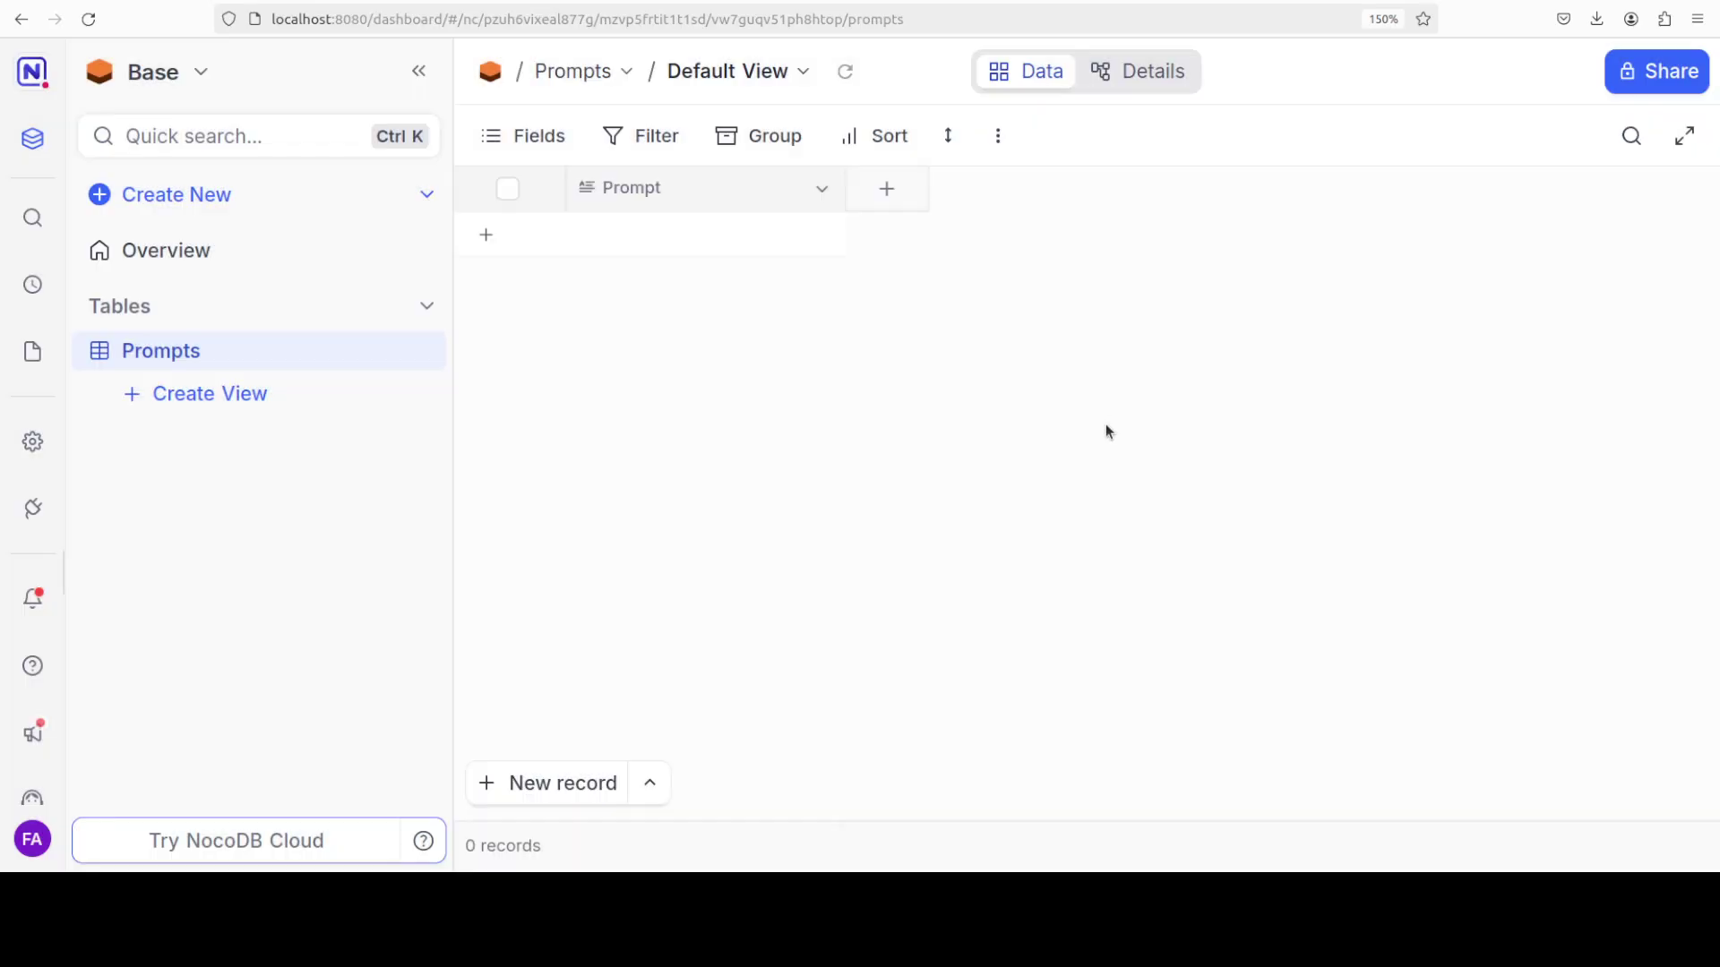
- Add a Long text column named Response
left_click(889, 189)
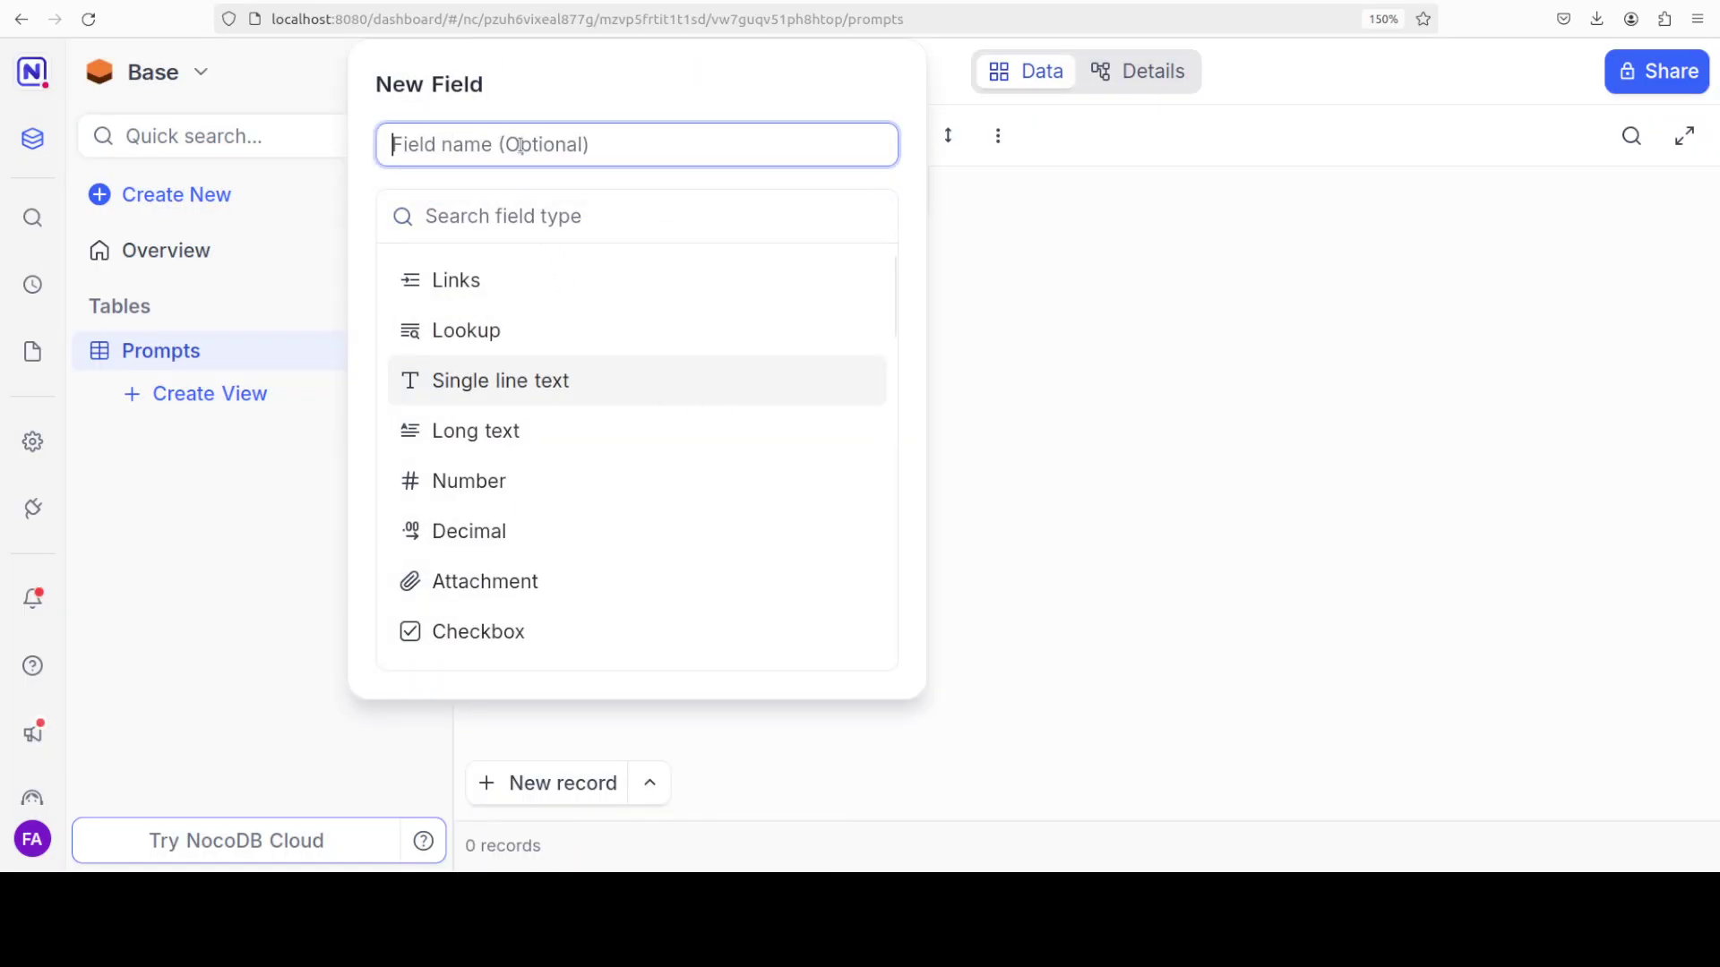
type("Response")
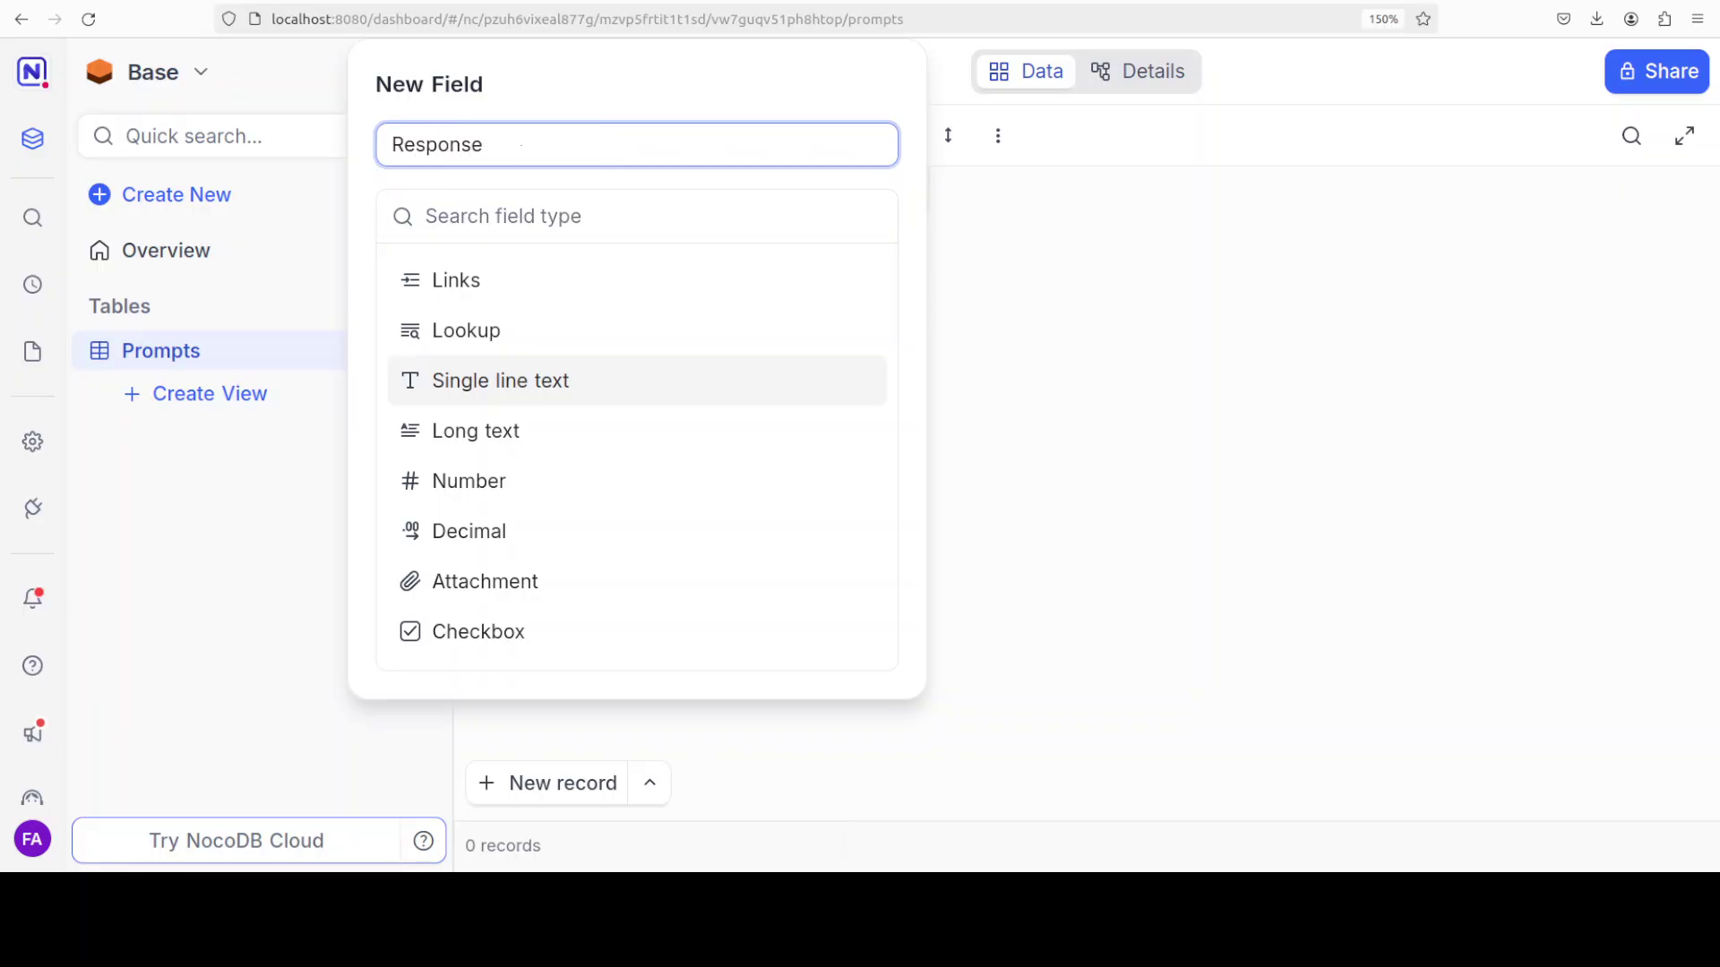
left_click(556, 433)
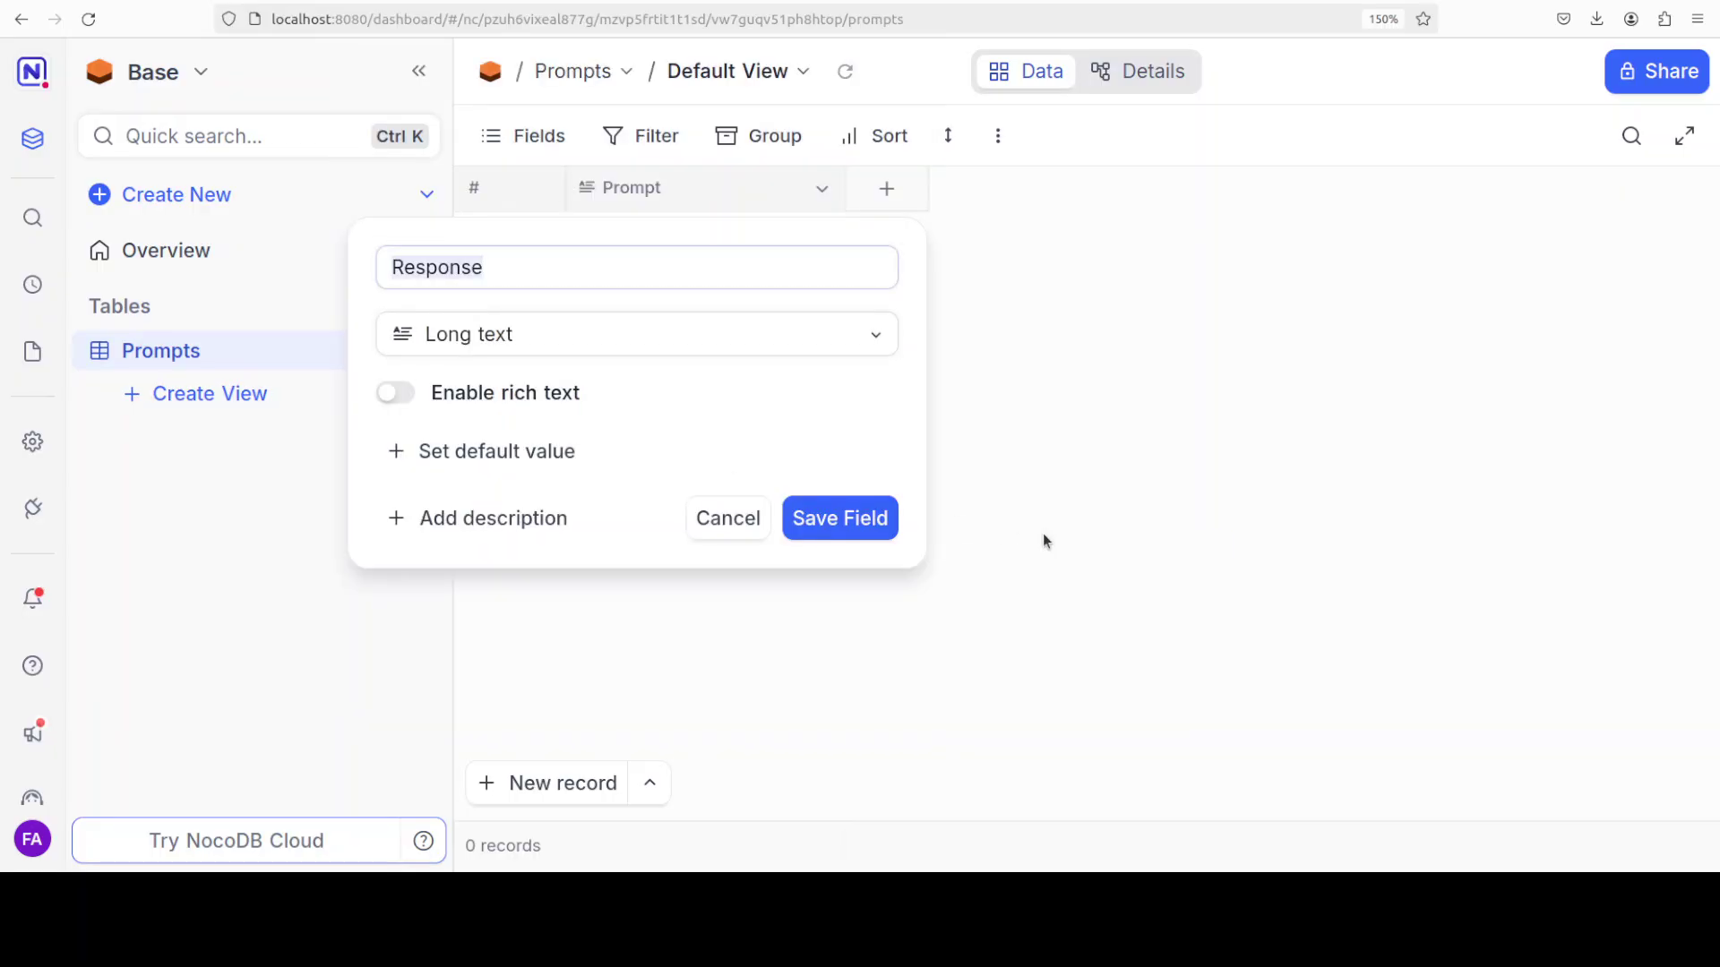
left_click(851, 520)
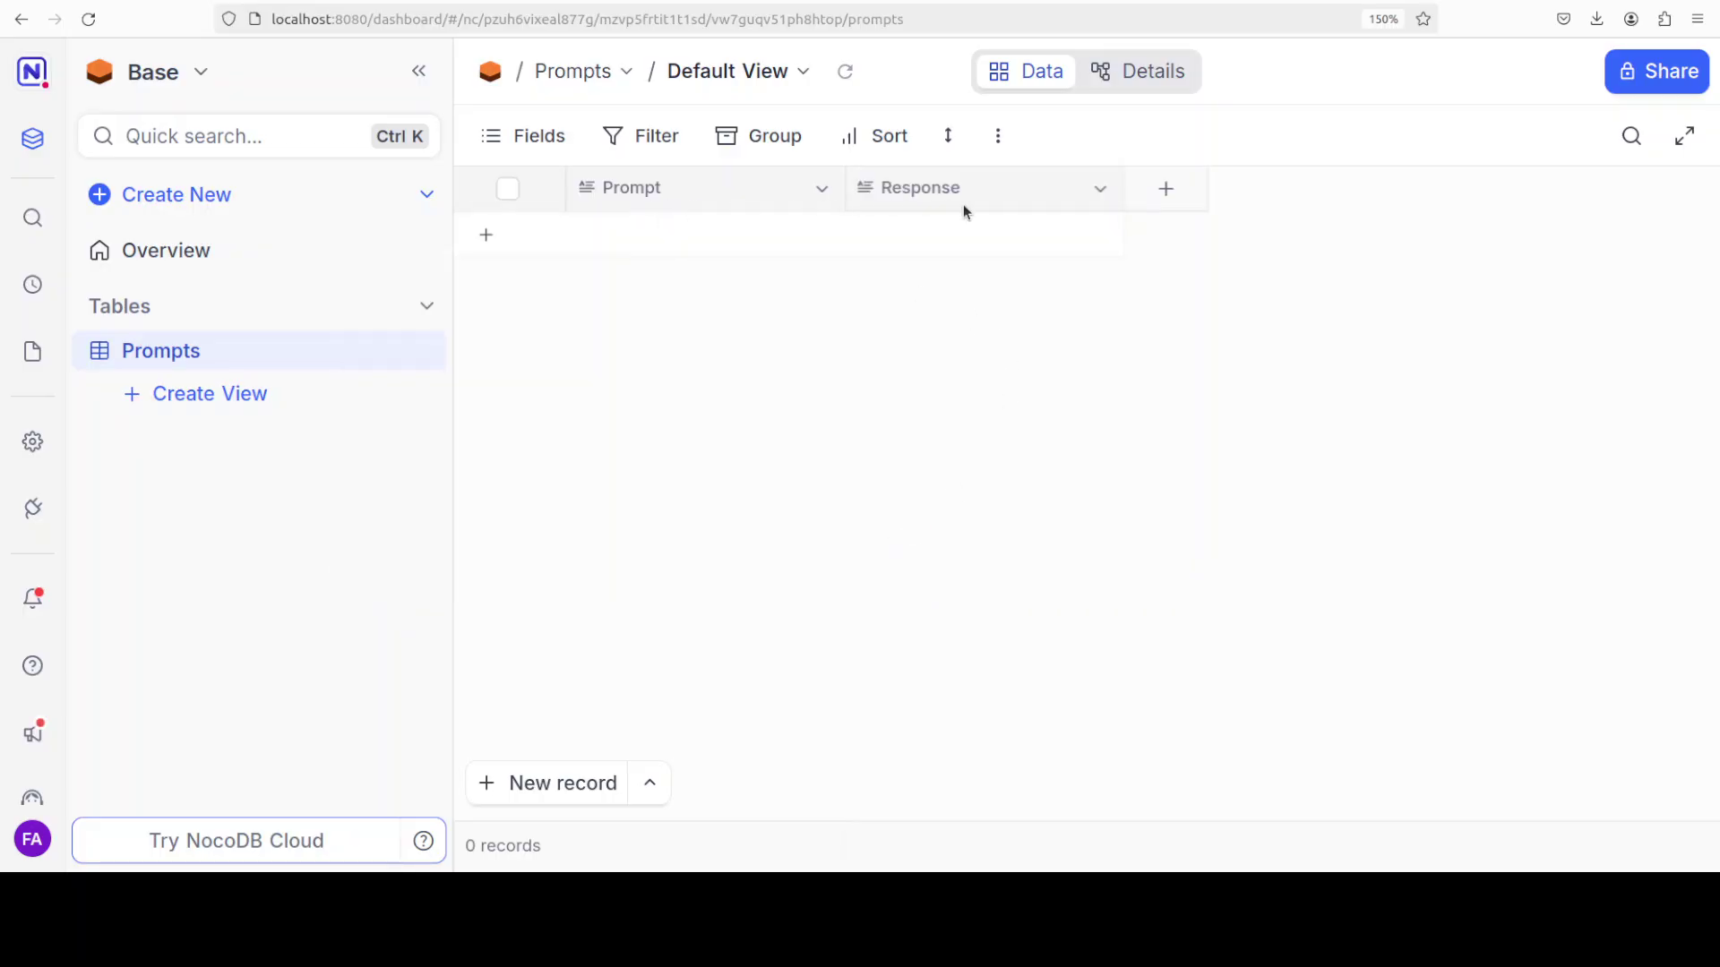
- Add a record with Prompt 'What is the capital of Australia?', start a second row, and widen the Prompt column
left_click(627, 238)
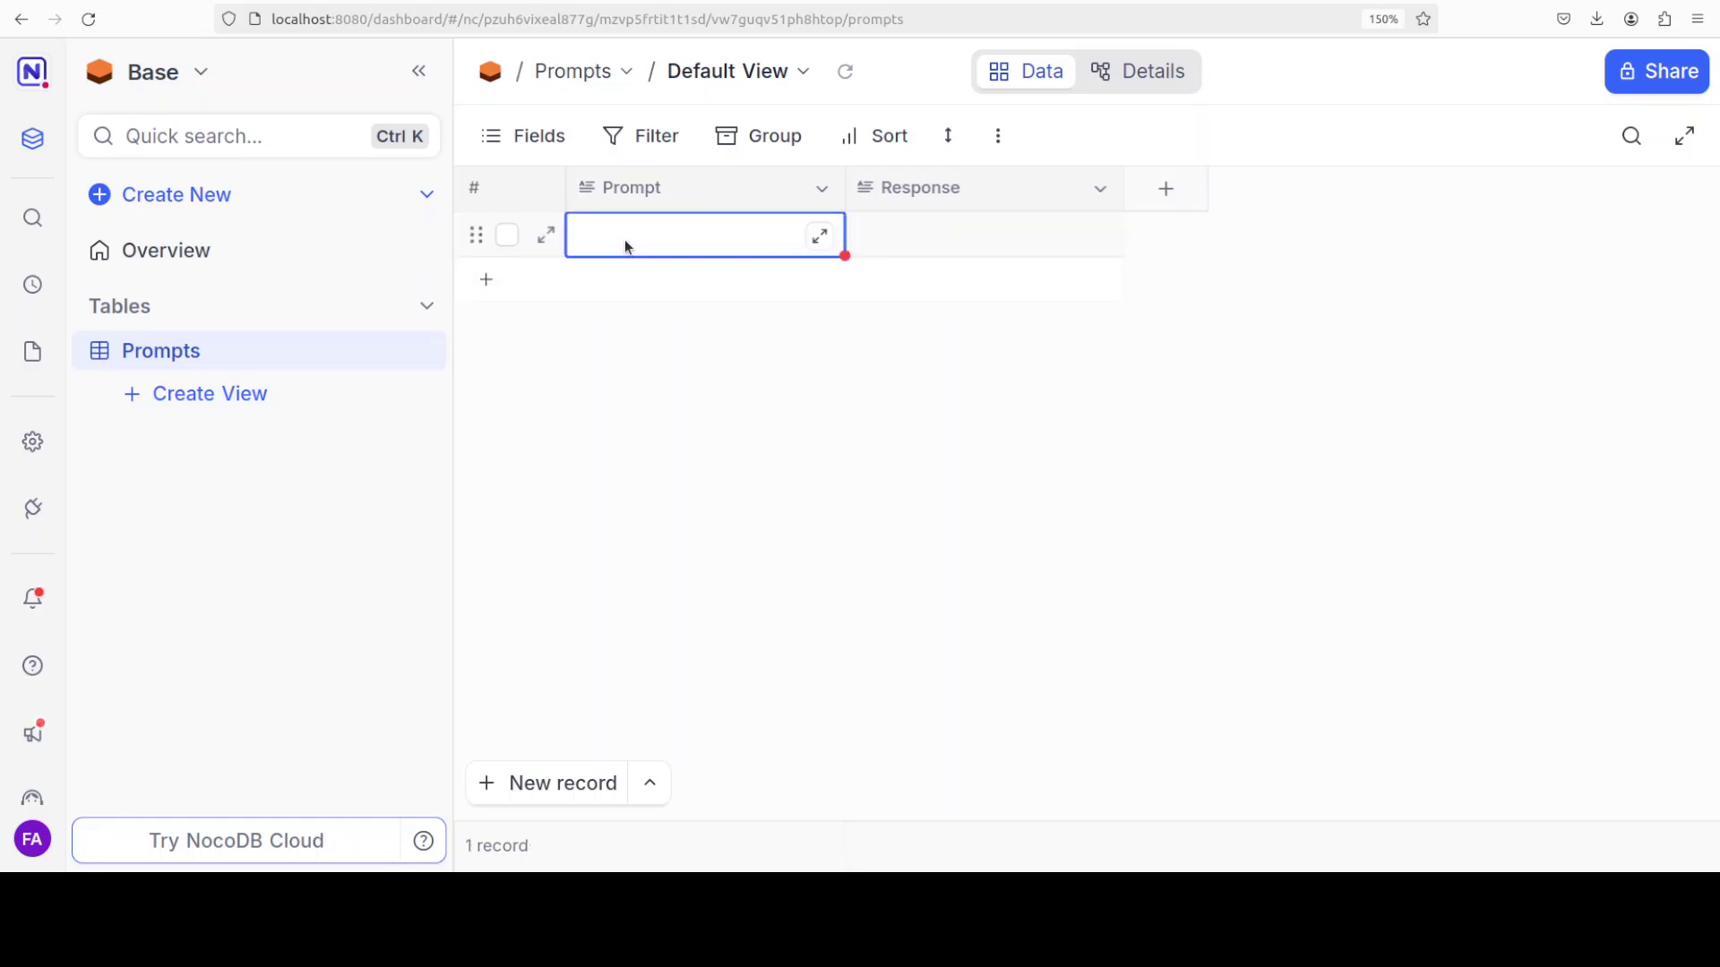
double_click(626, 239)
type("hat is")
key("ctrl+a")
key("BackSpace")
type("What is the capital of Aust")
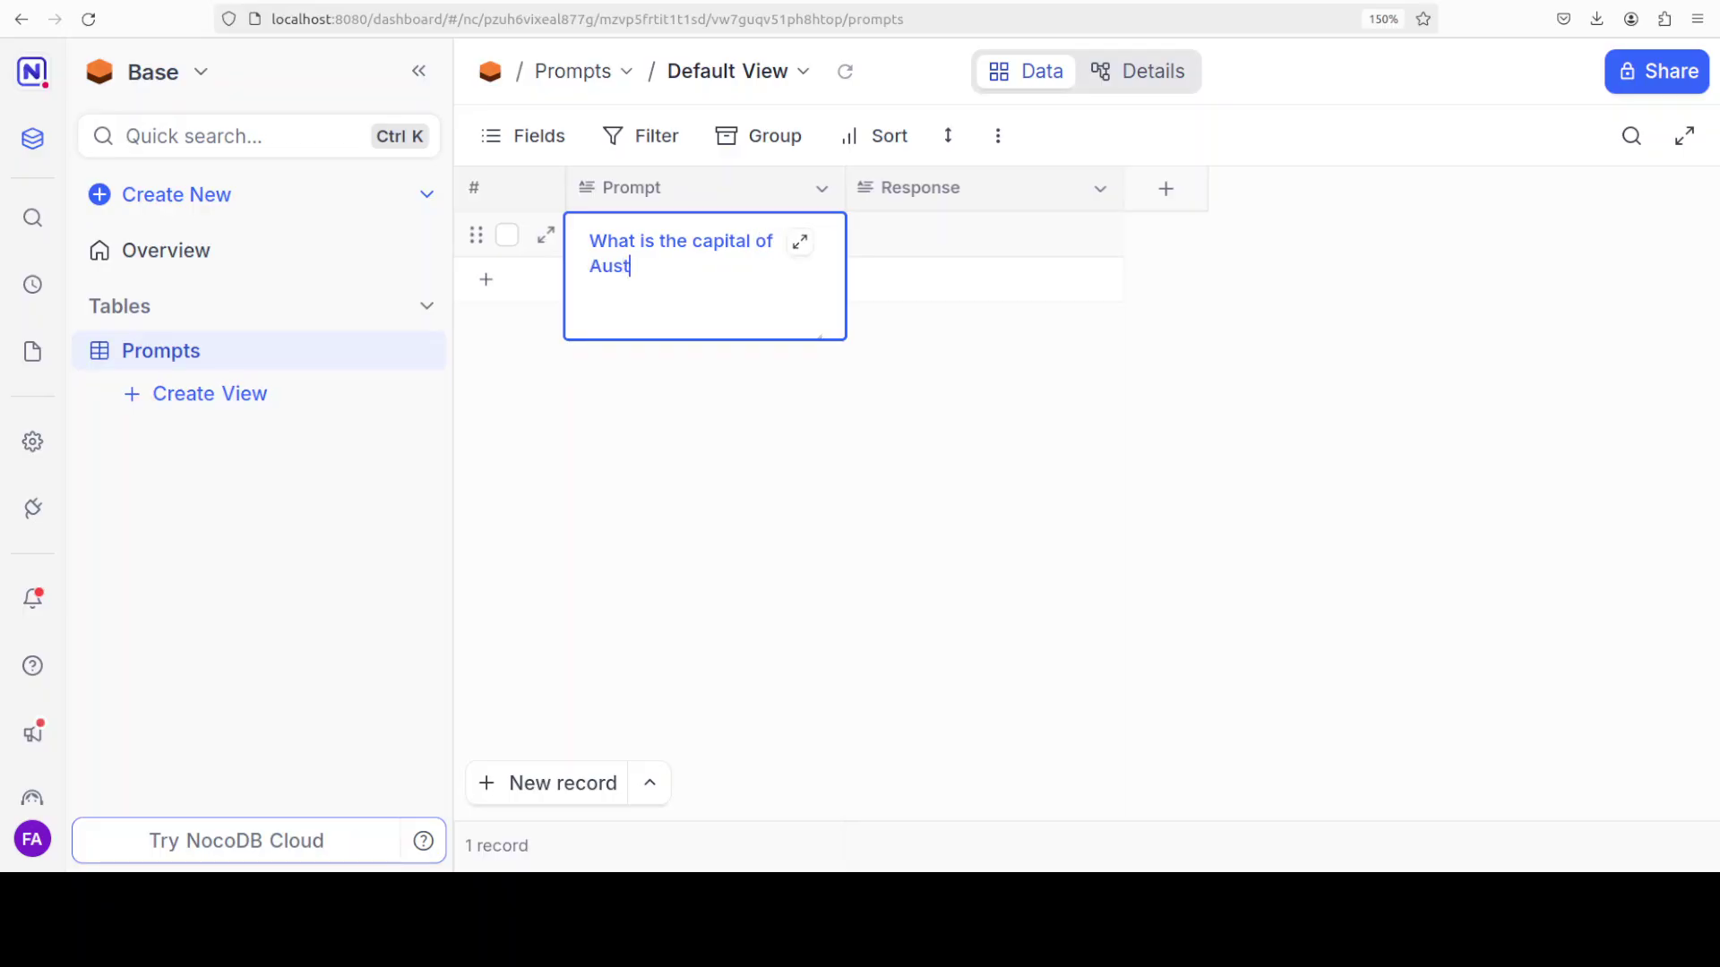
type("ralia?")
key("Return")
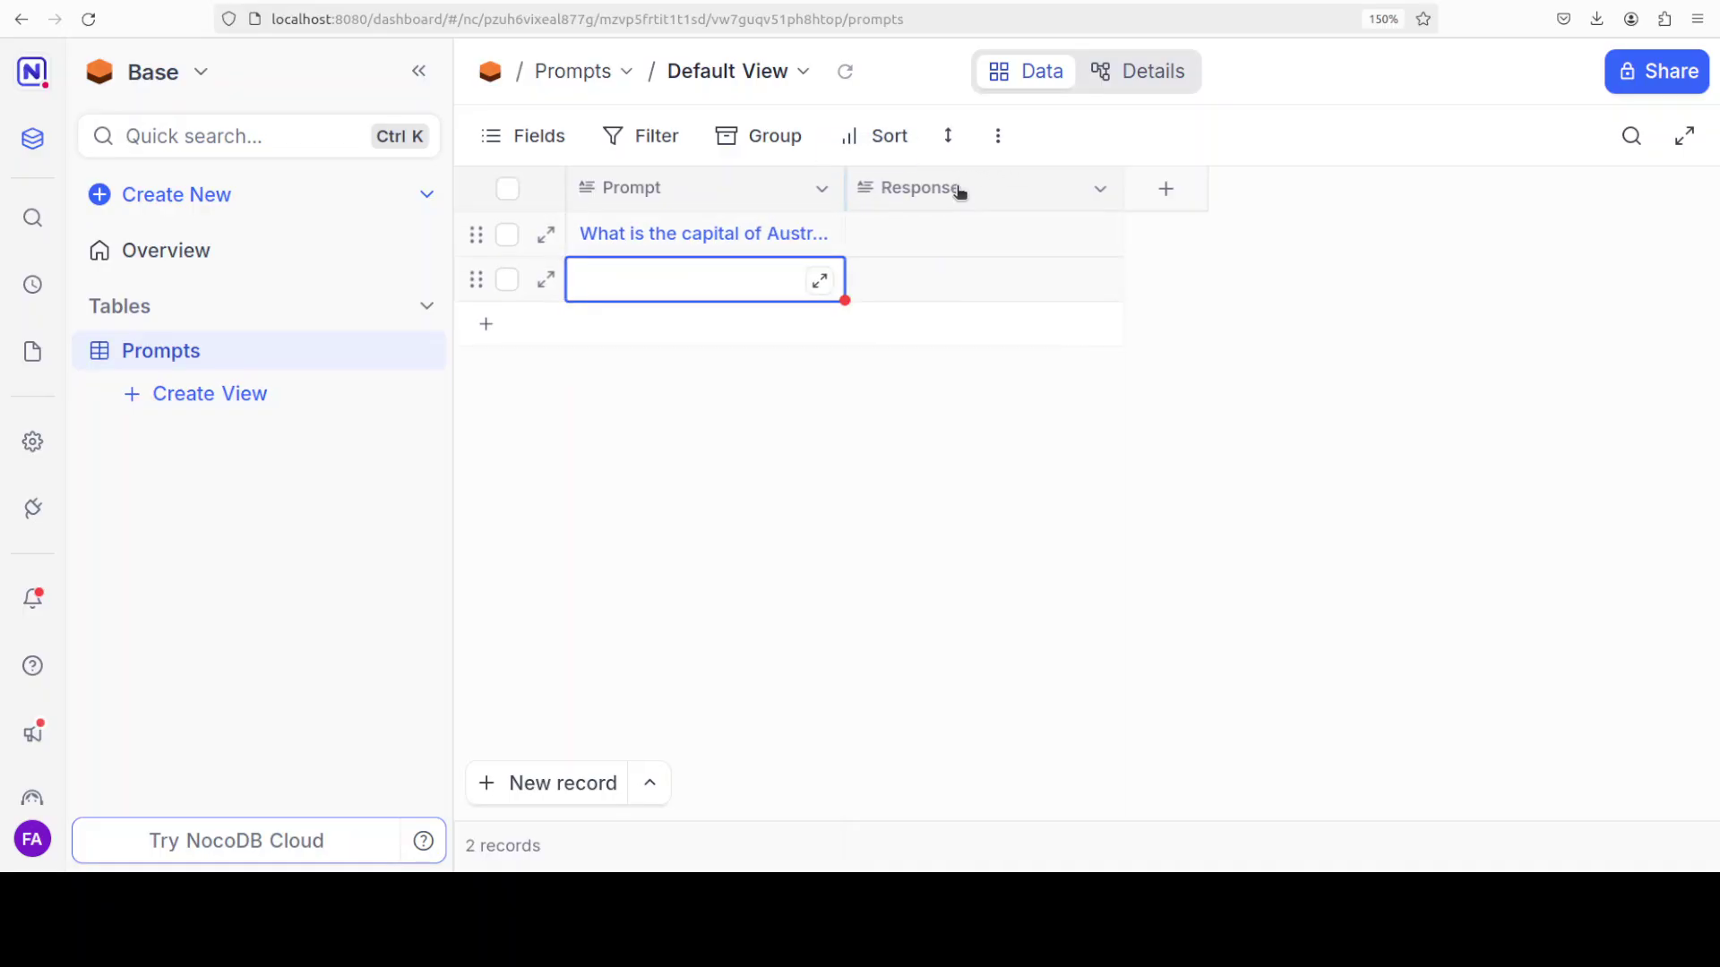
left_click(896, 199)
left_click_drag(844, 190, 905, 192)
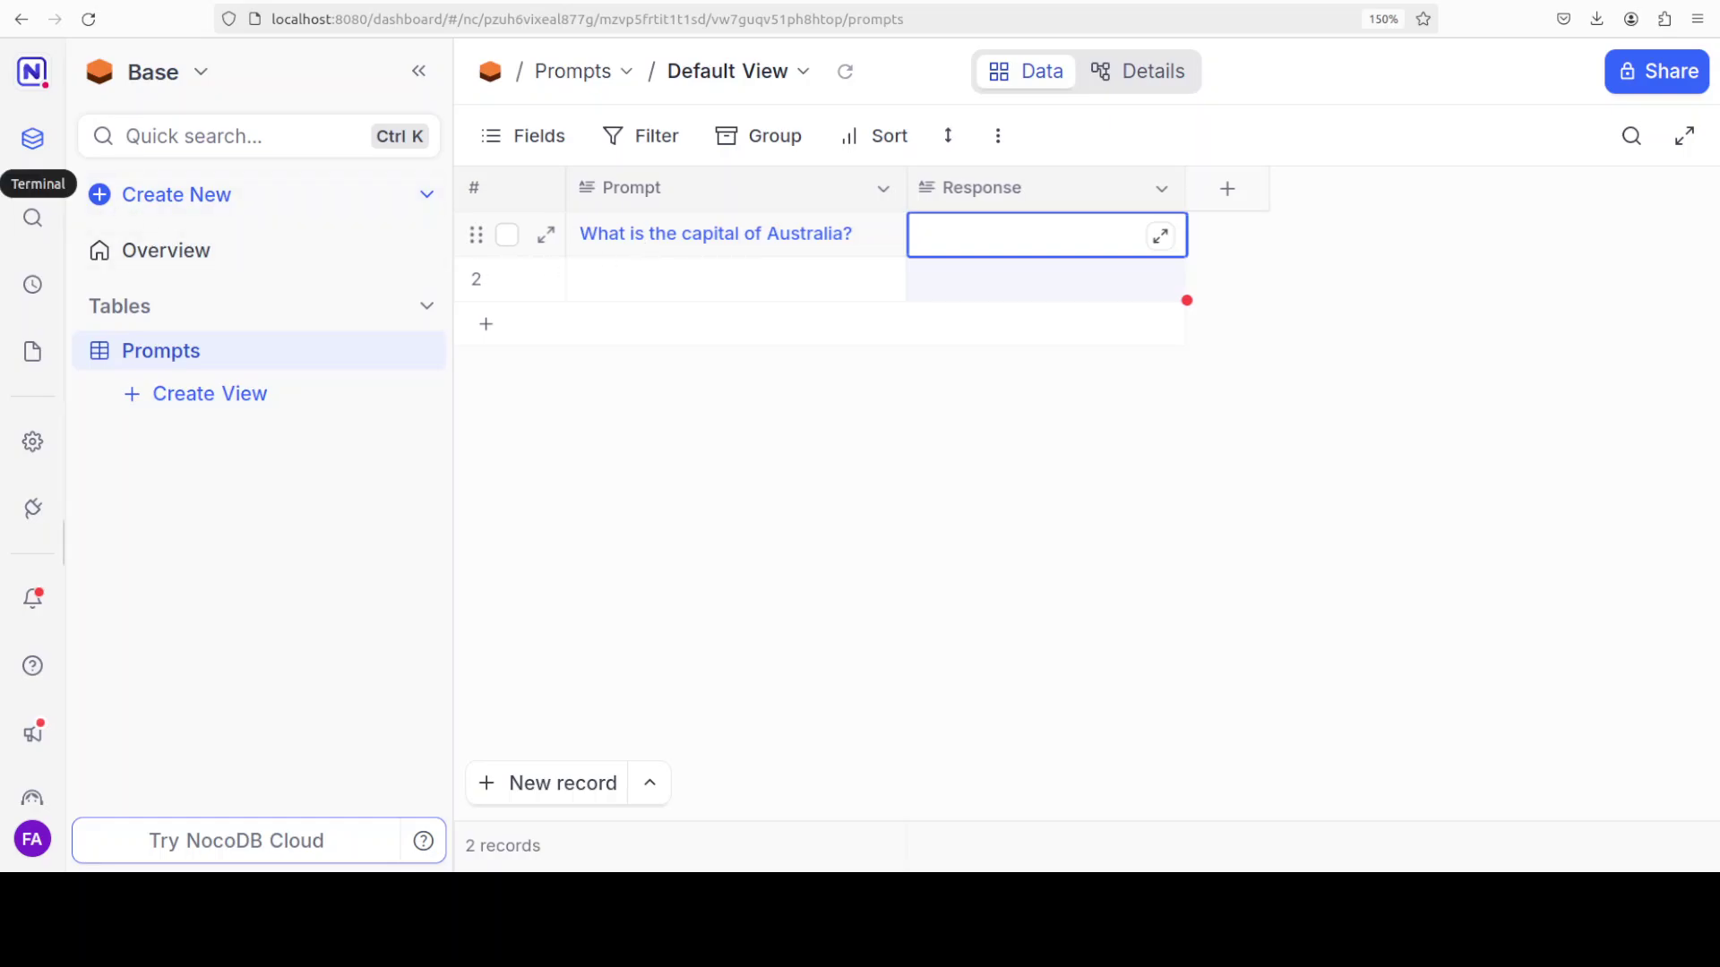
- In a new terminal, enter noco-ollama-worker, list its files, and switch to worker.js in VS Code
key("ctrl+alt+t")
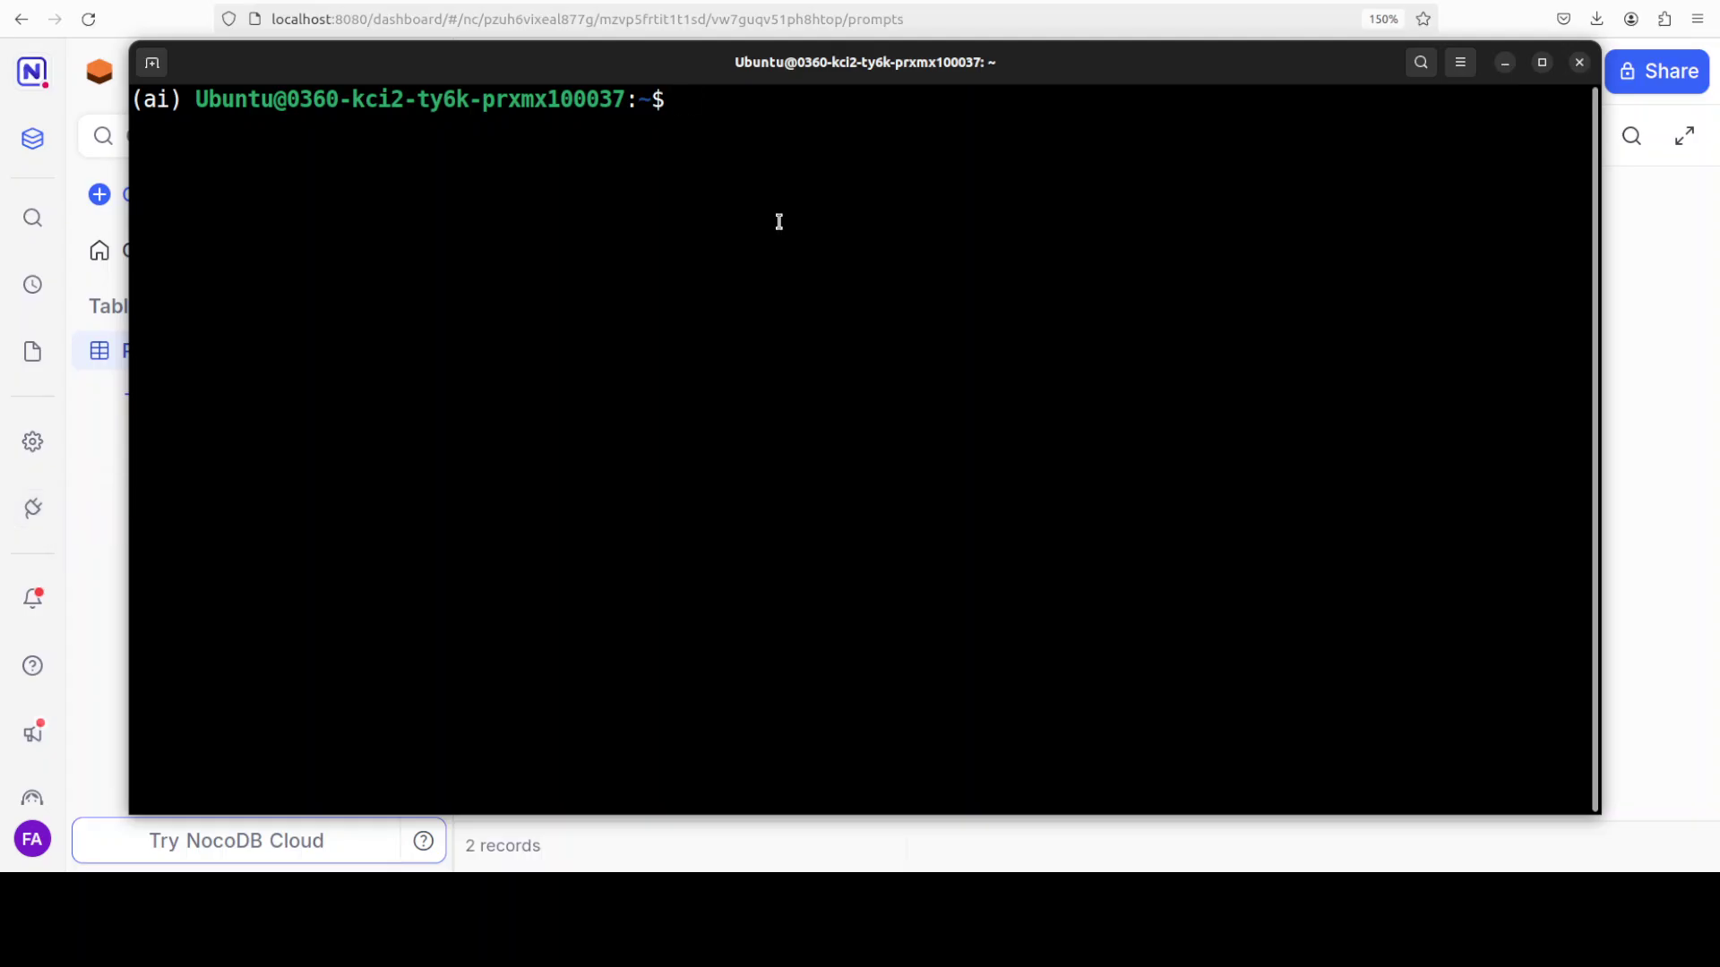
type("cd noco-oll")
key("Tab")
key("Return")
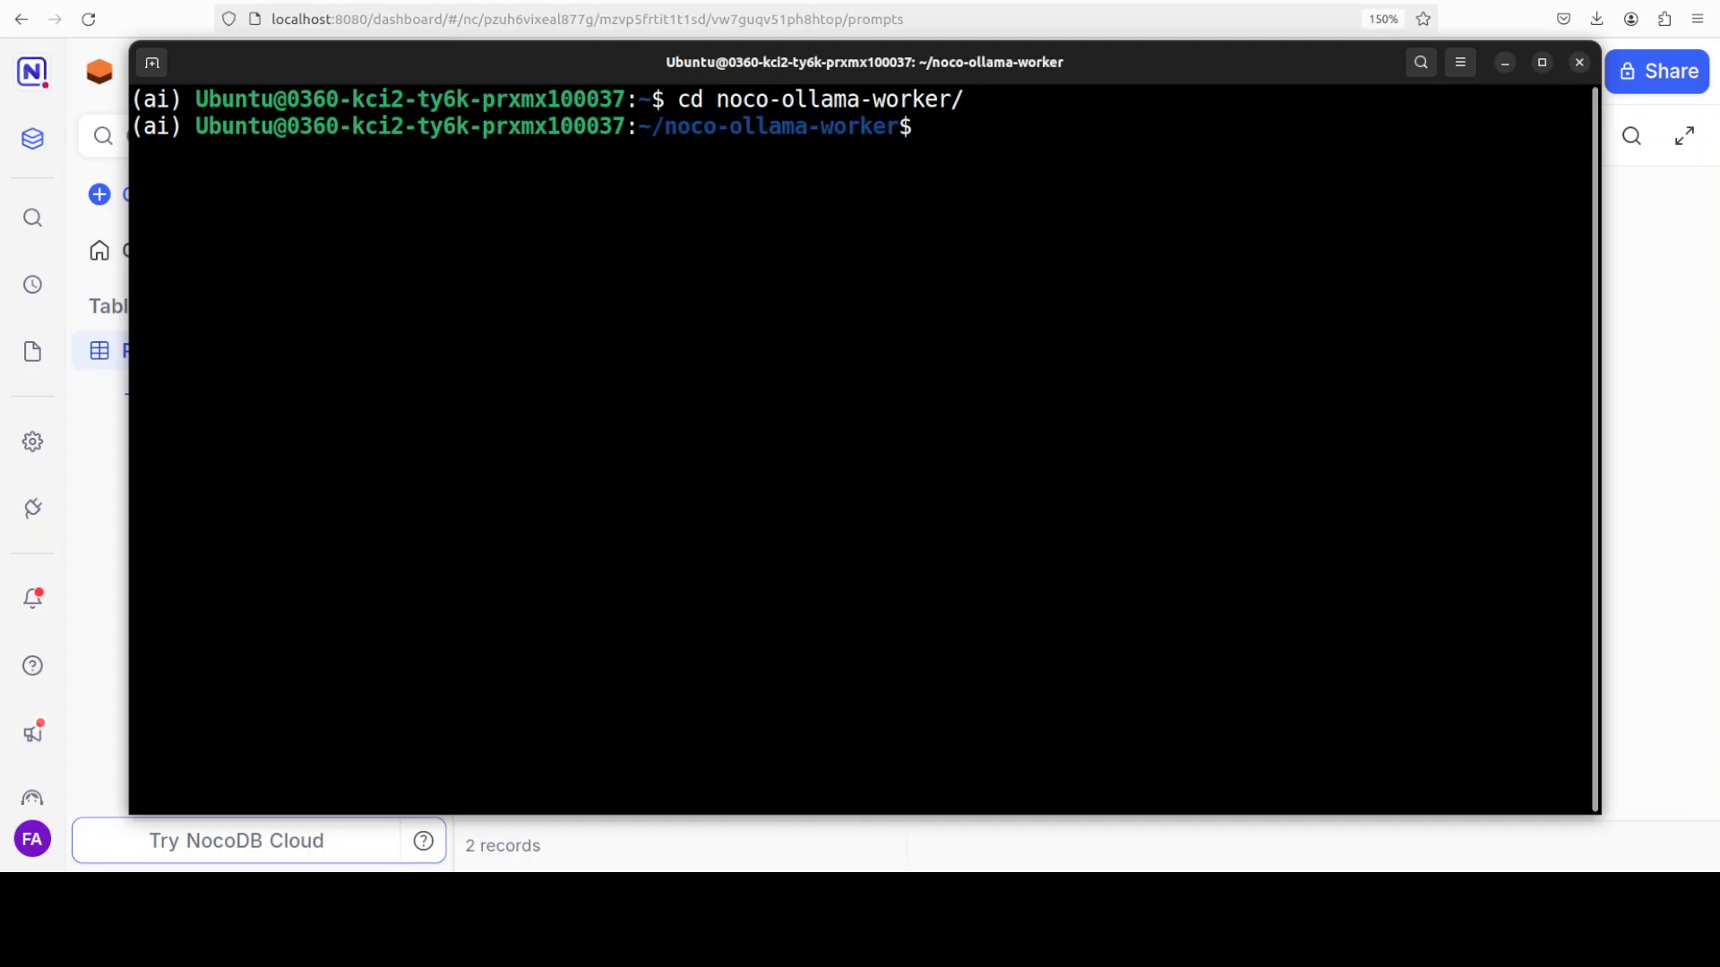
type("ls")
key("Return")
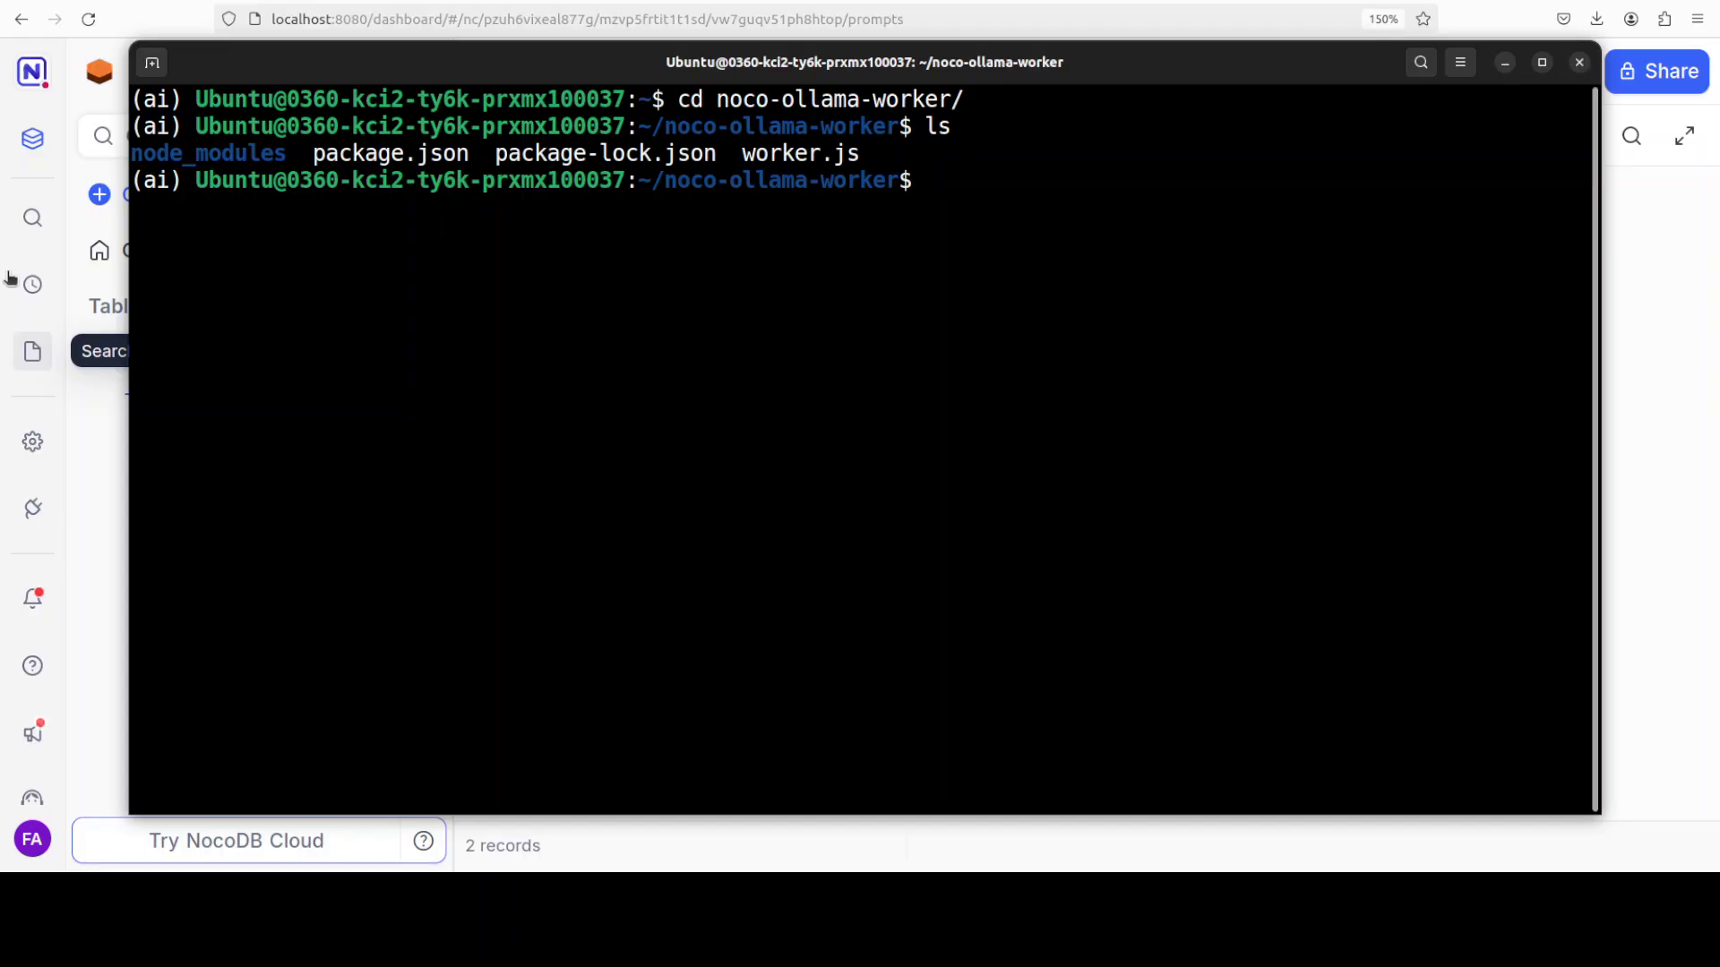
key("alt+Tab")
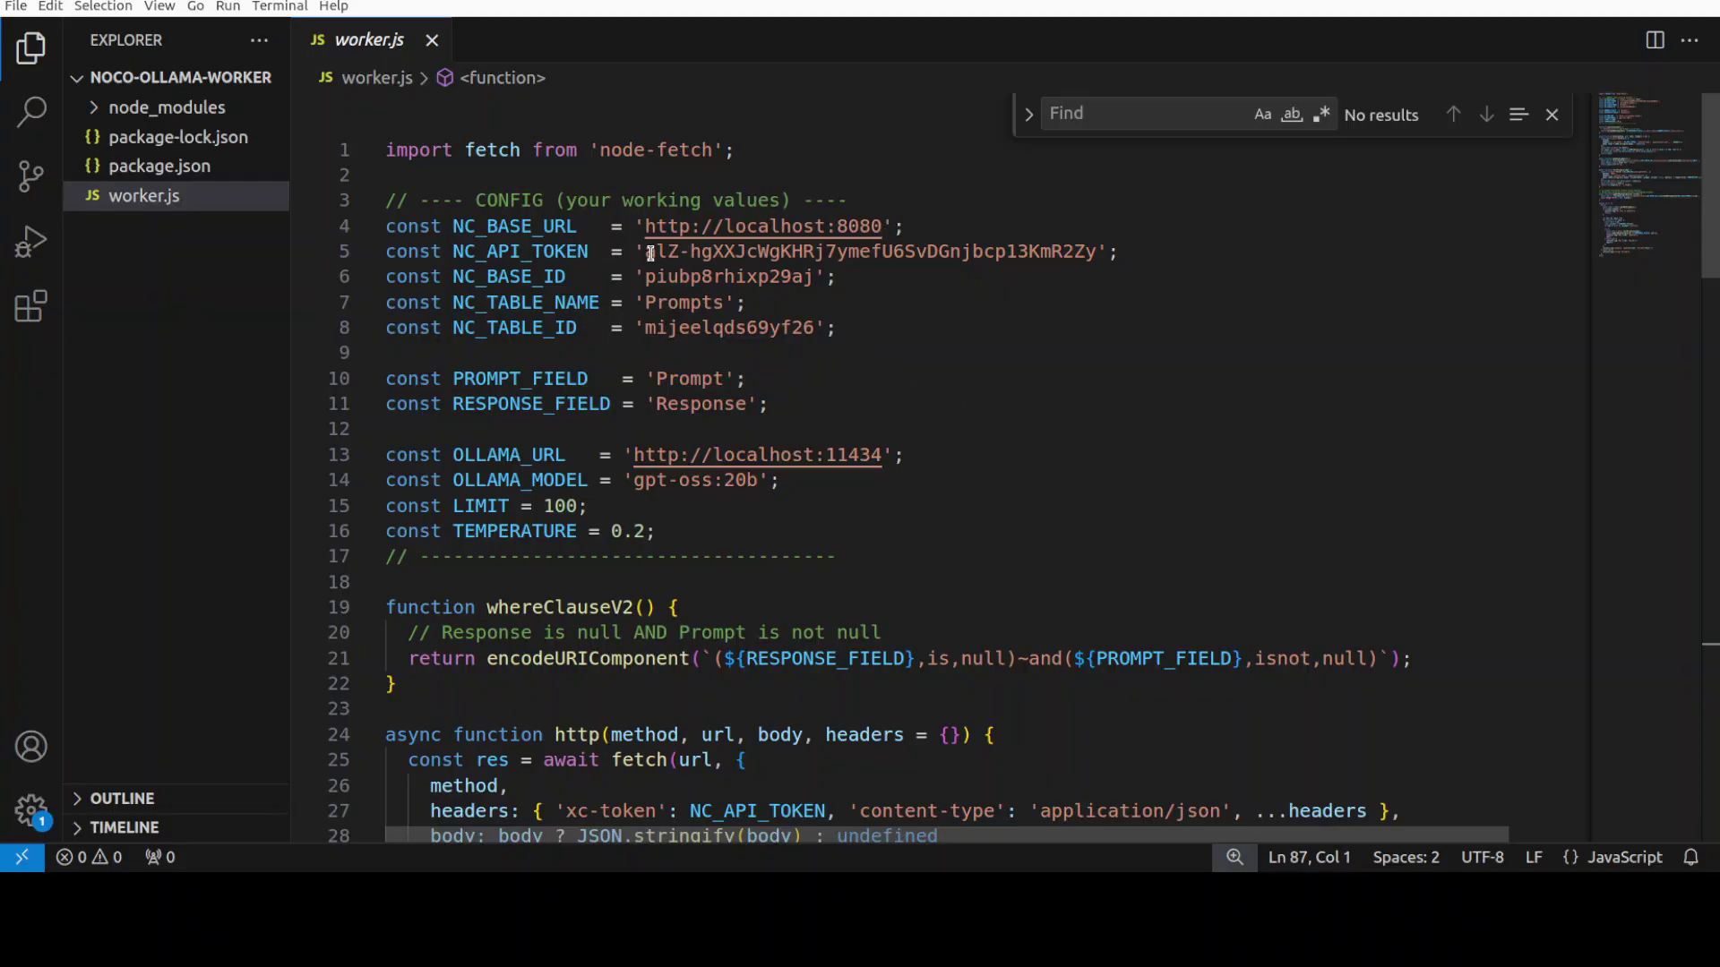
- Select the NC_API_TOKEN value on line 5 of worker.js, then return to NocoDB's Prompts table
left_click_drag(645, 252, 1087, 251)
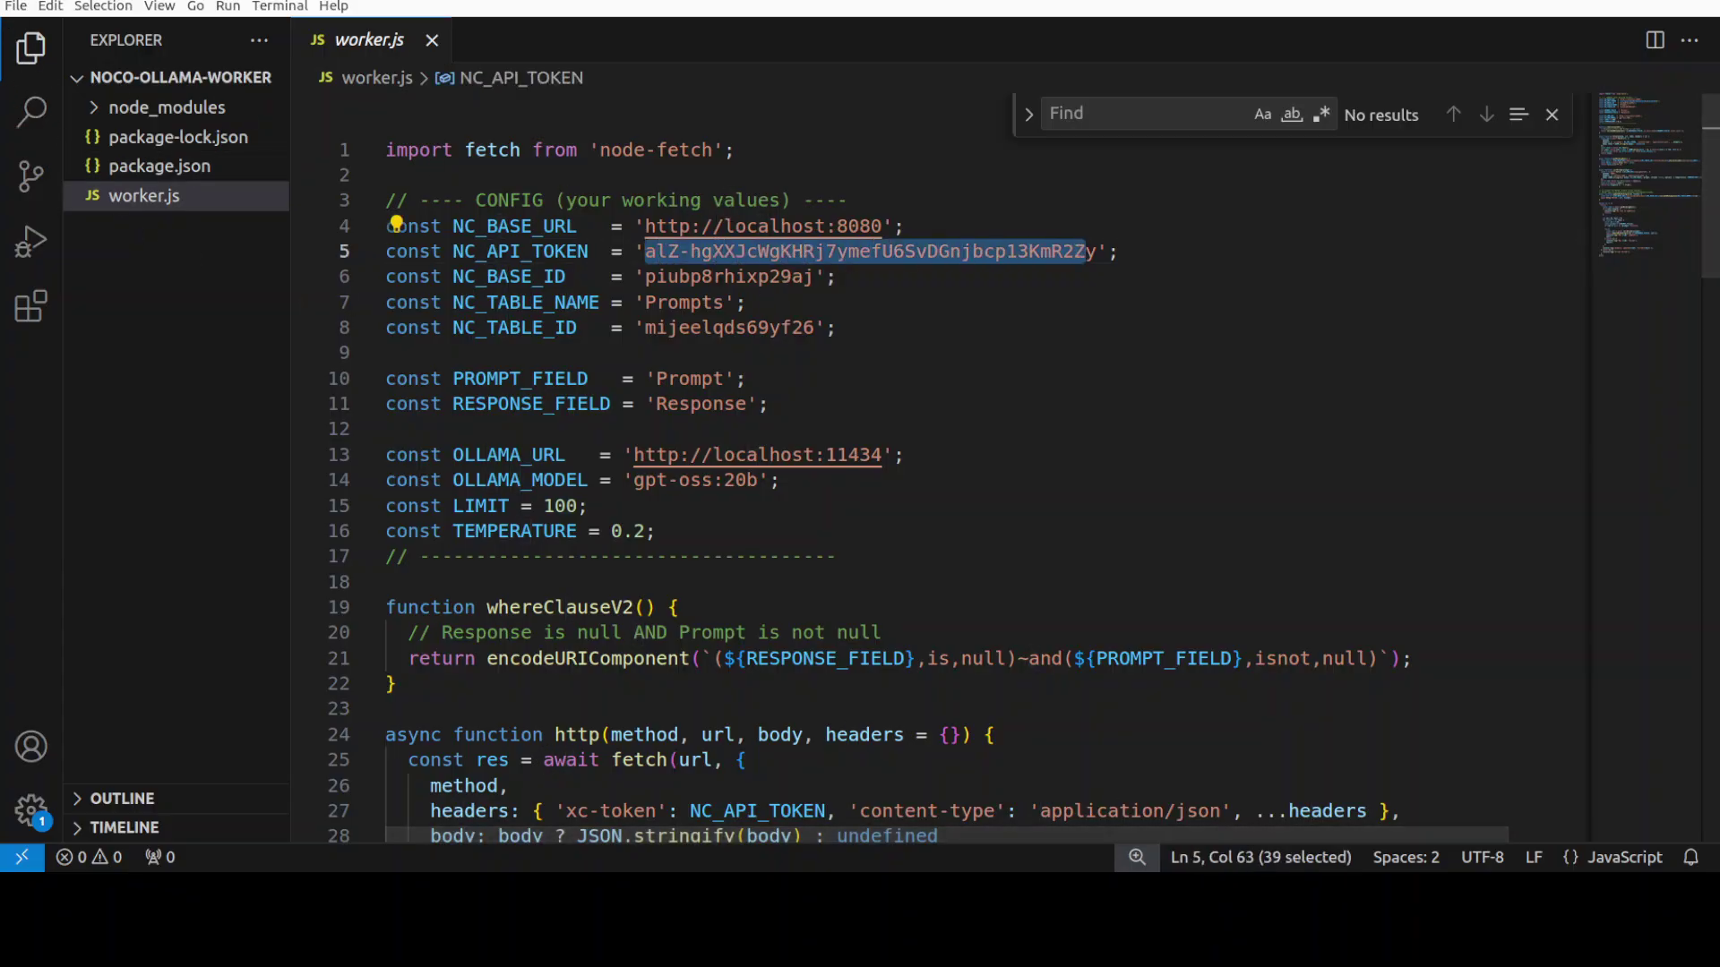
key("alt+Tab")
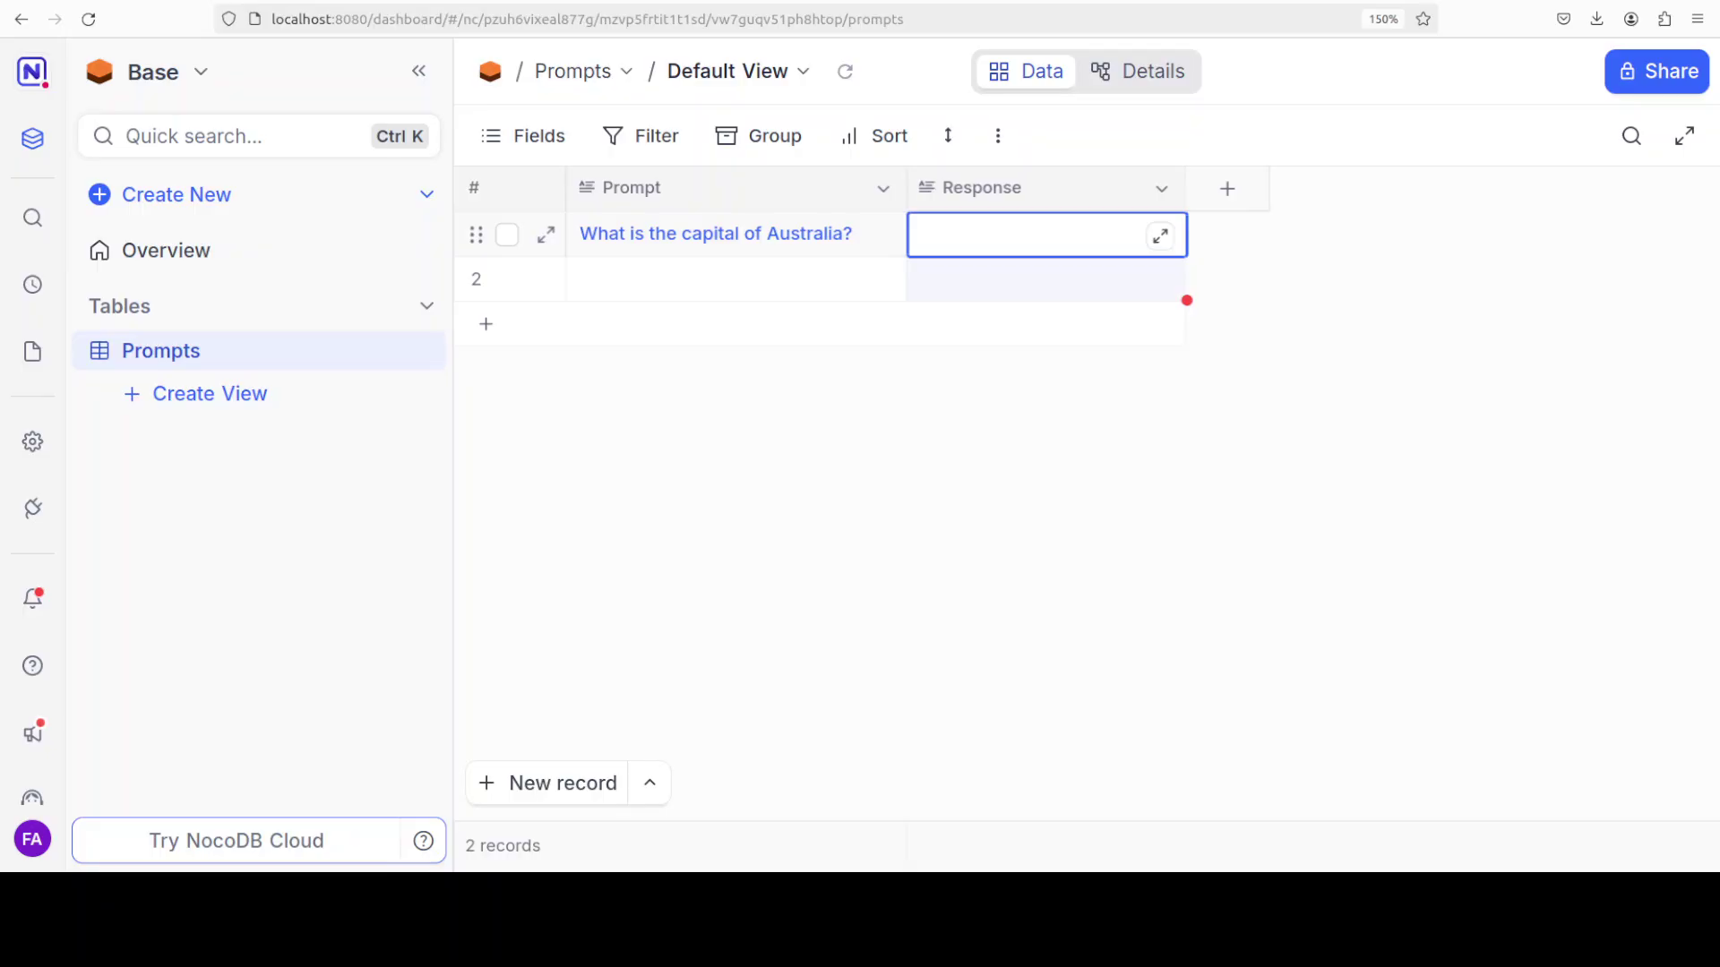
scroll(33, 614, "down", 2)
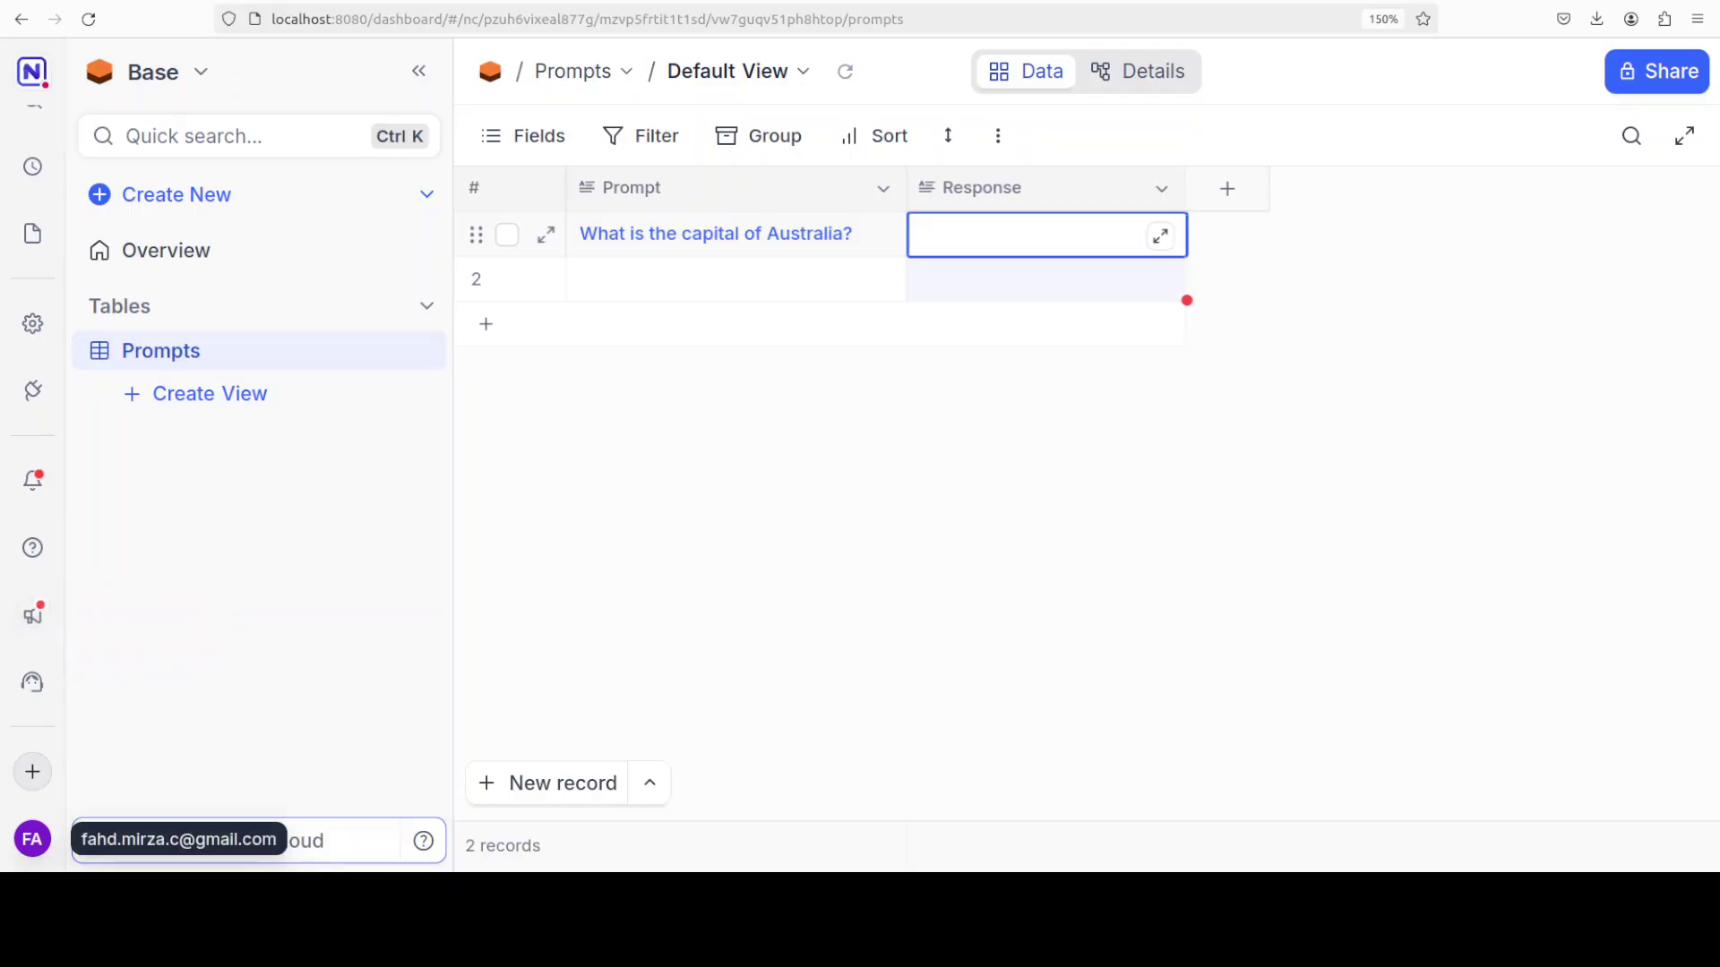
- Go to the NocoDB account settings and start creating a new API token
left_click(32, 840)
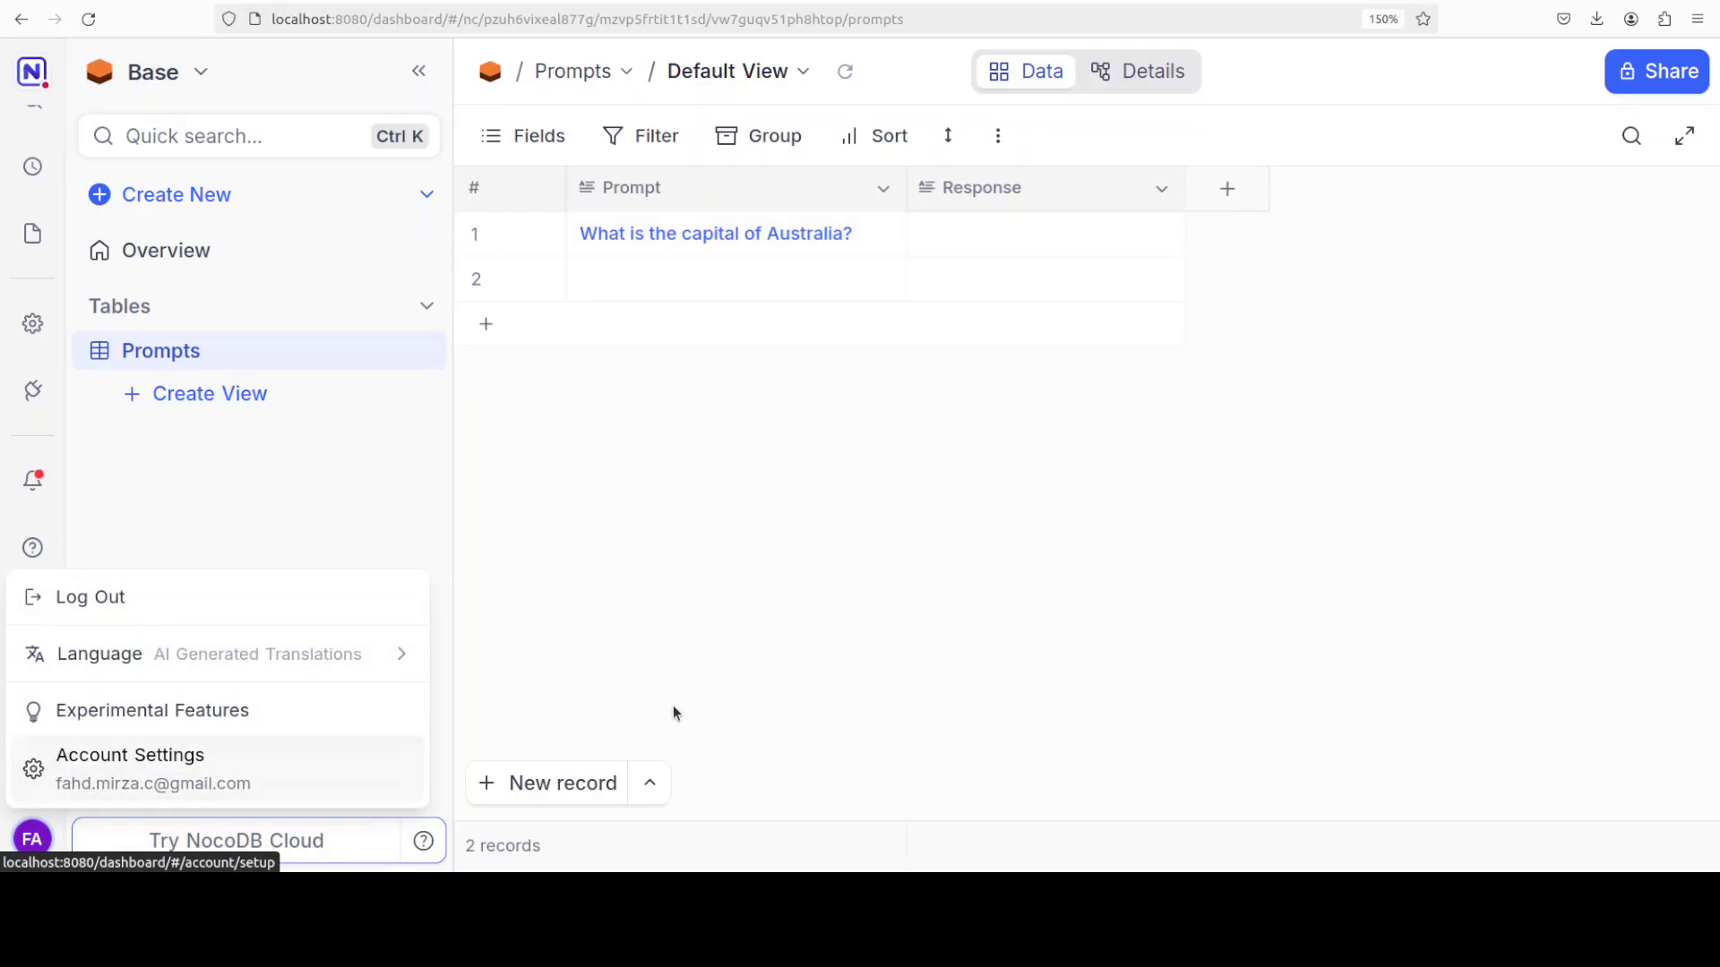
left_click(163, 782)
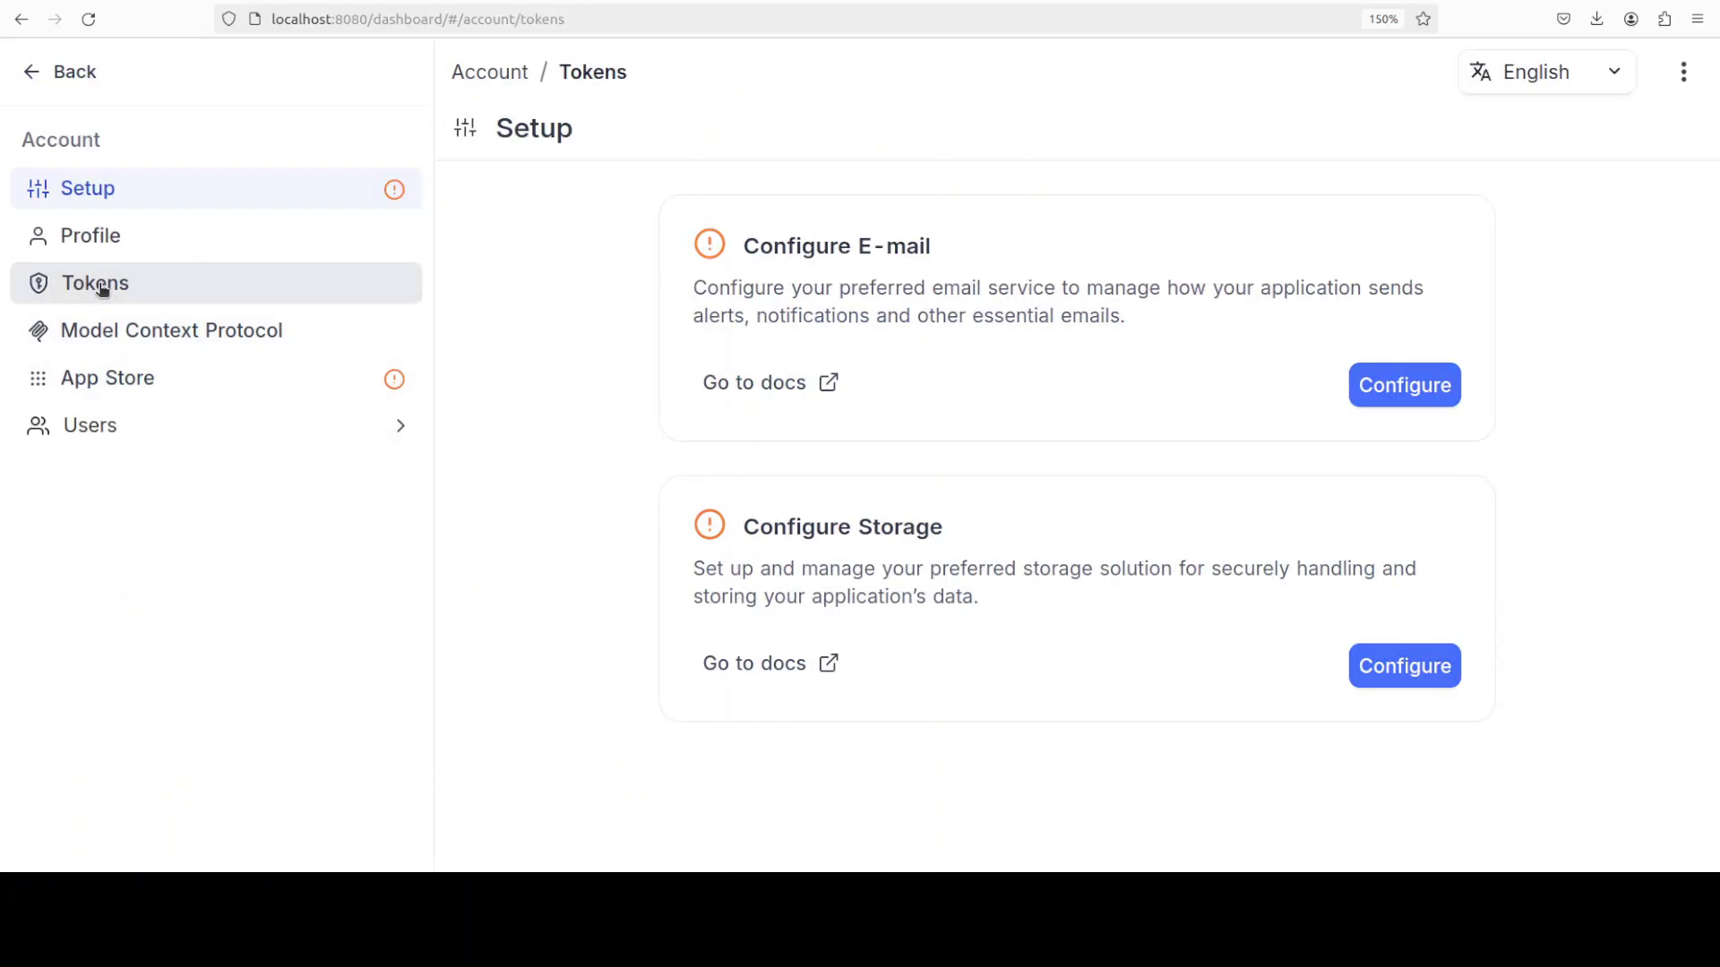
left_click(1524, 222)
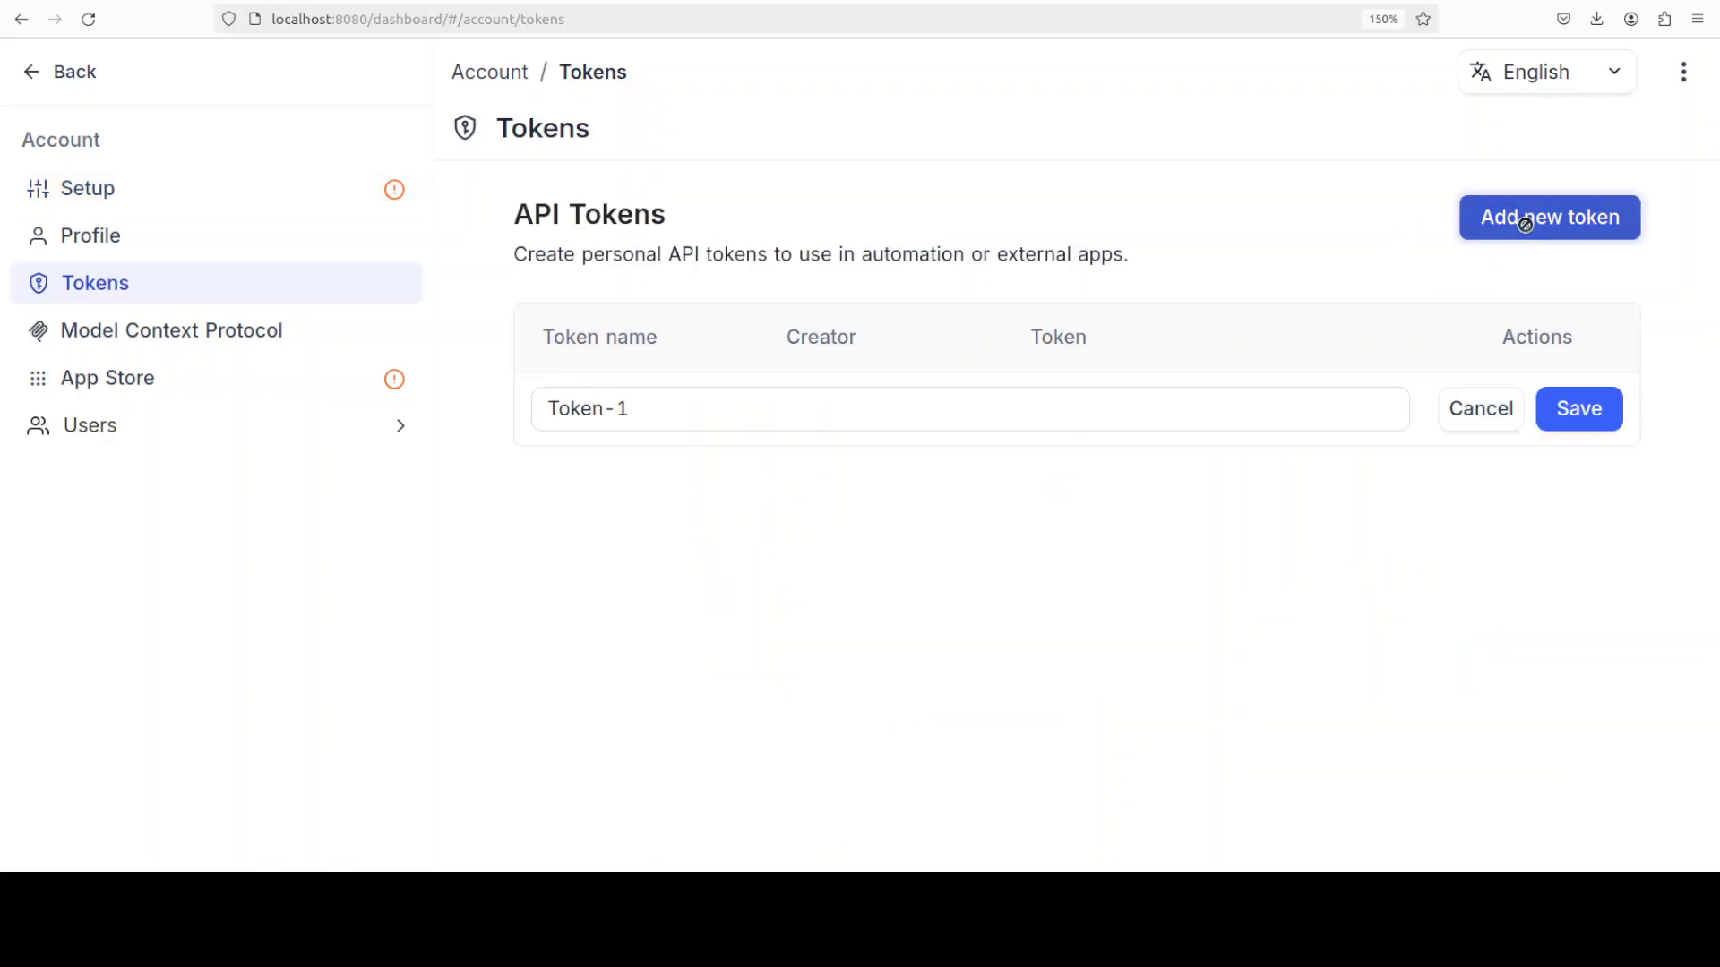
left_click(664, 408)
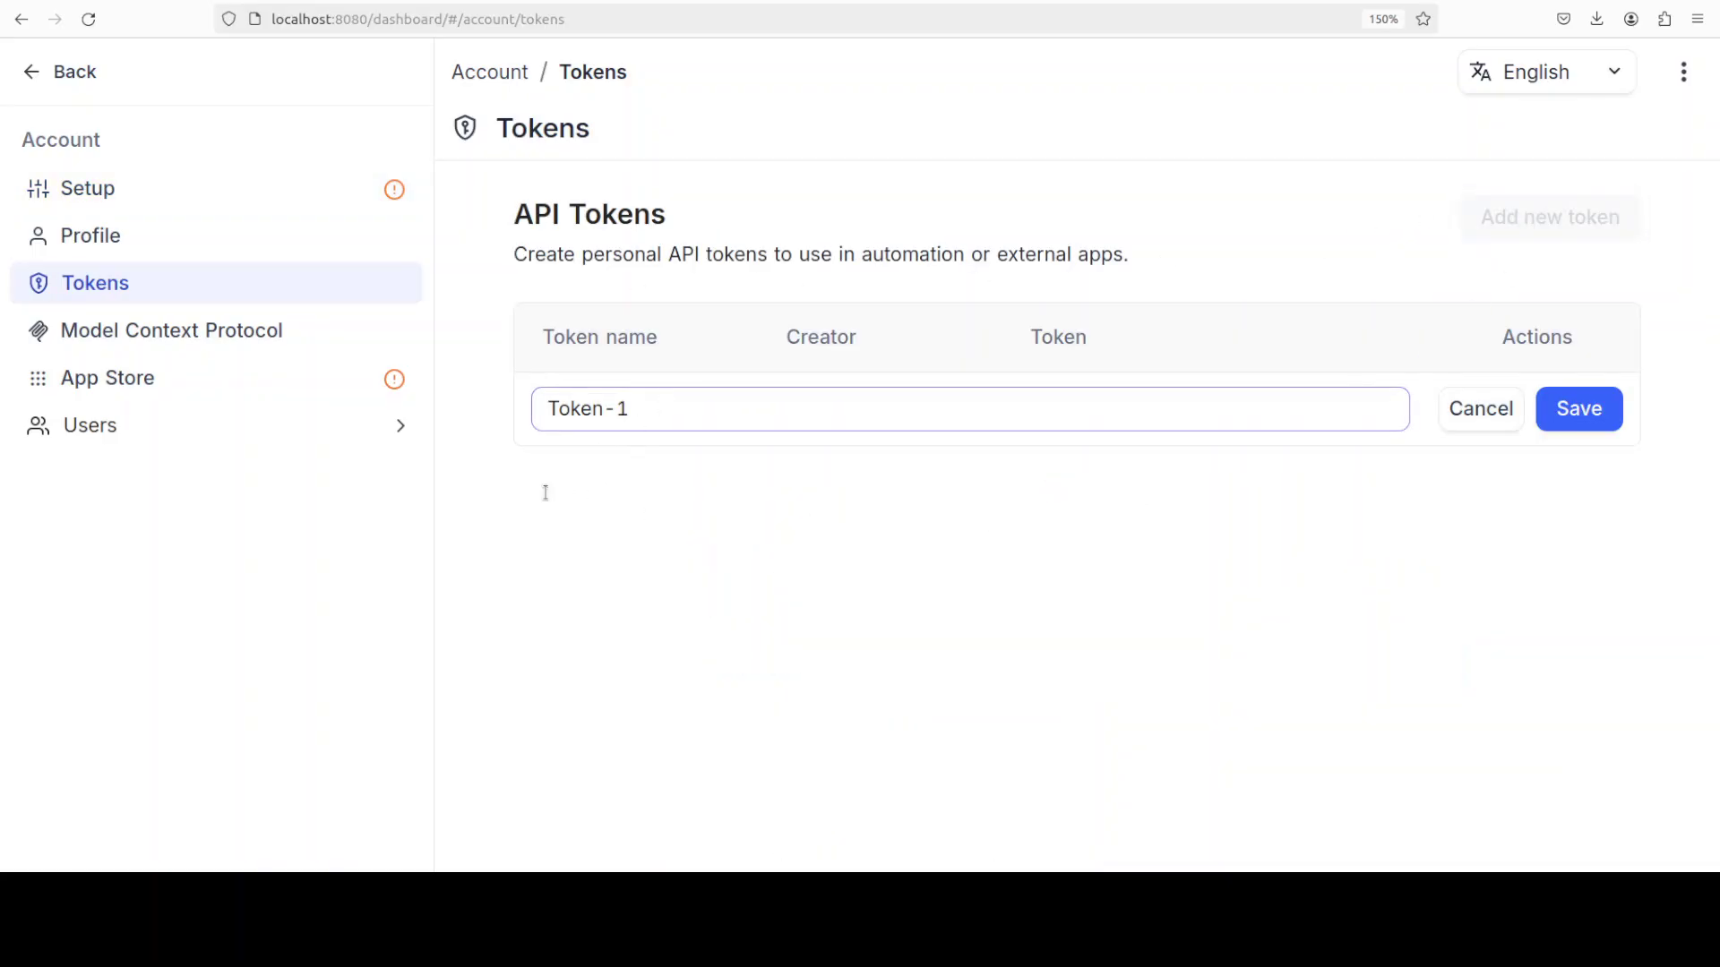
left_click(156, 533)
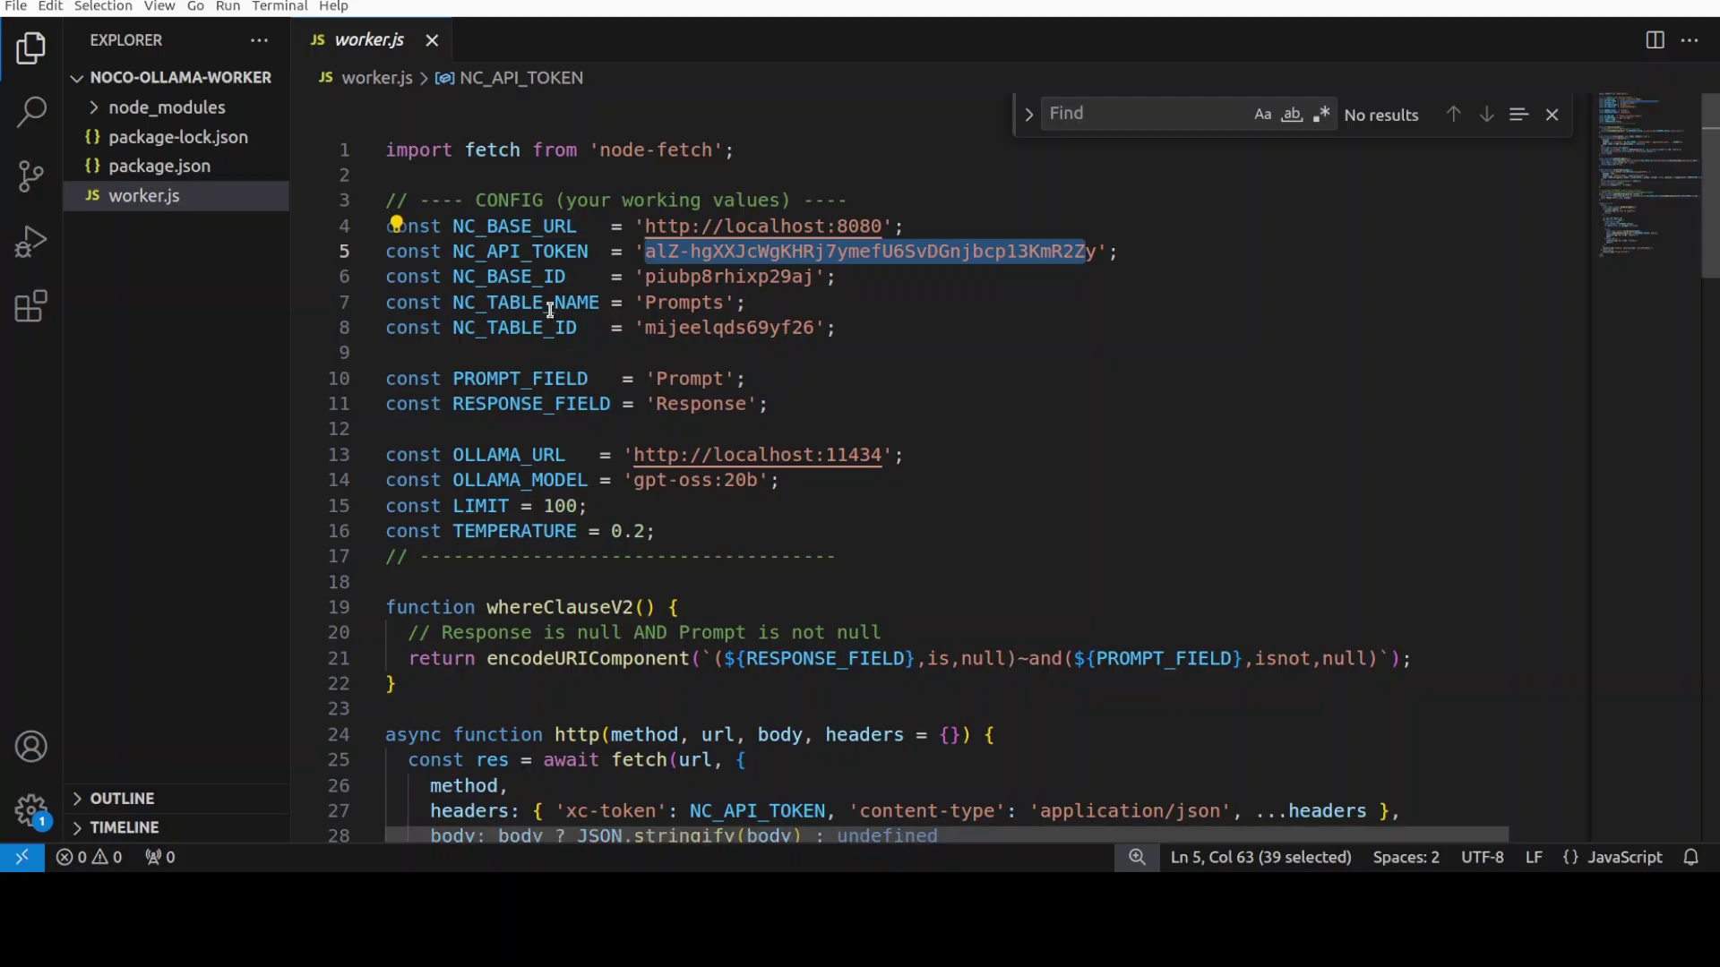
- Name the new token NC_API_TOKEN, using the variable name from worker.js, save it and copy its value
left_click(501, 252)
left_click_drag(453, 251, 589, 250)
key("ctrl+c")
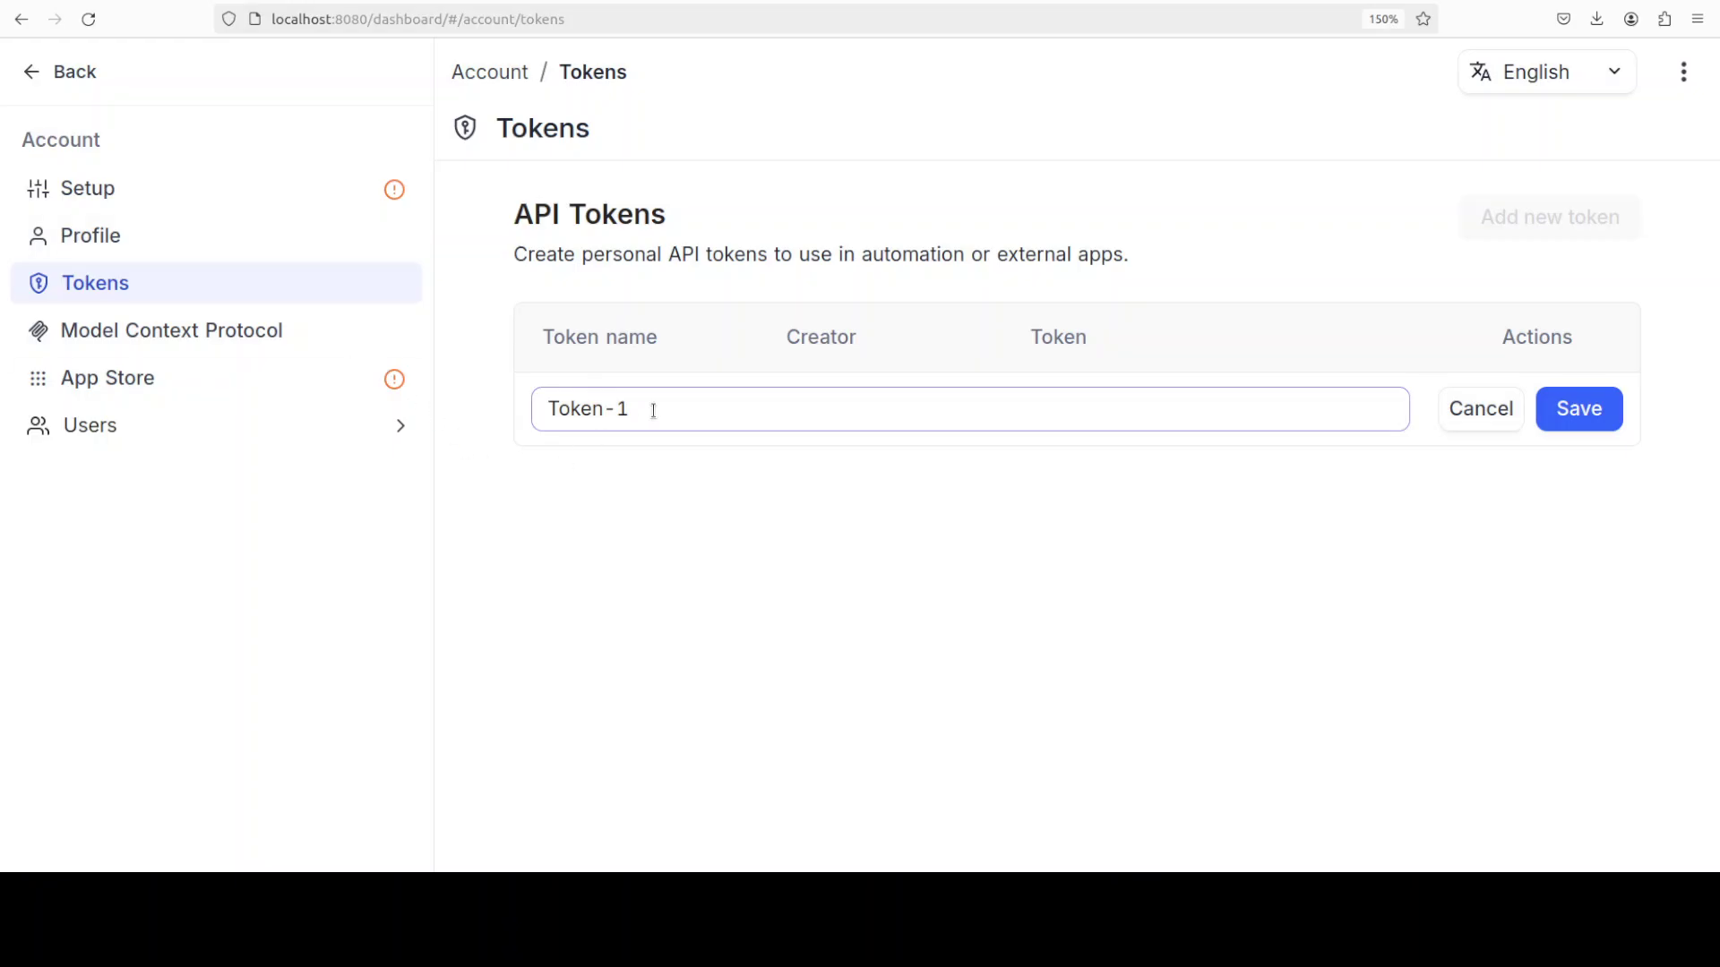
left_click_drag(653, 410, 430, 400)
key("ctrl+v")
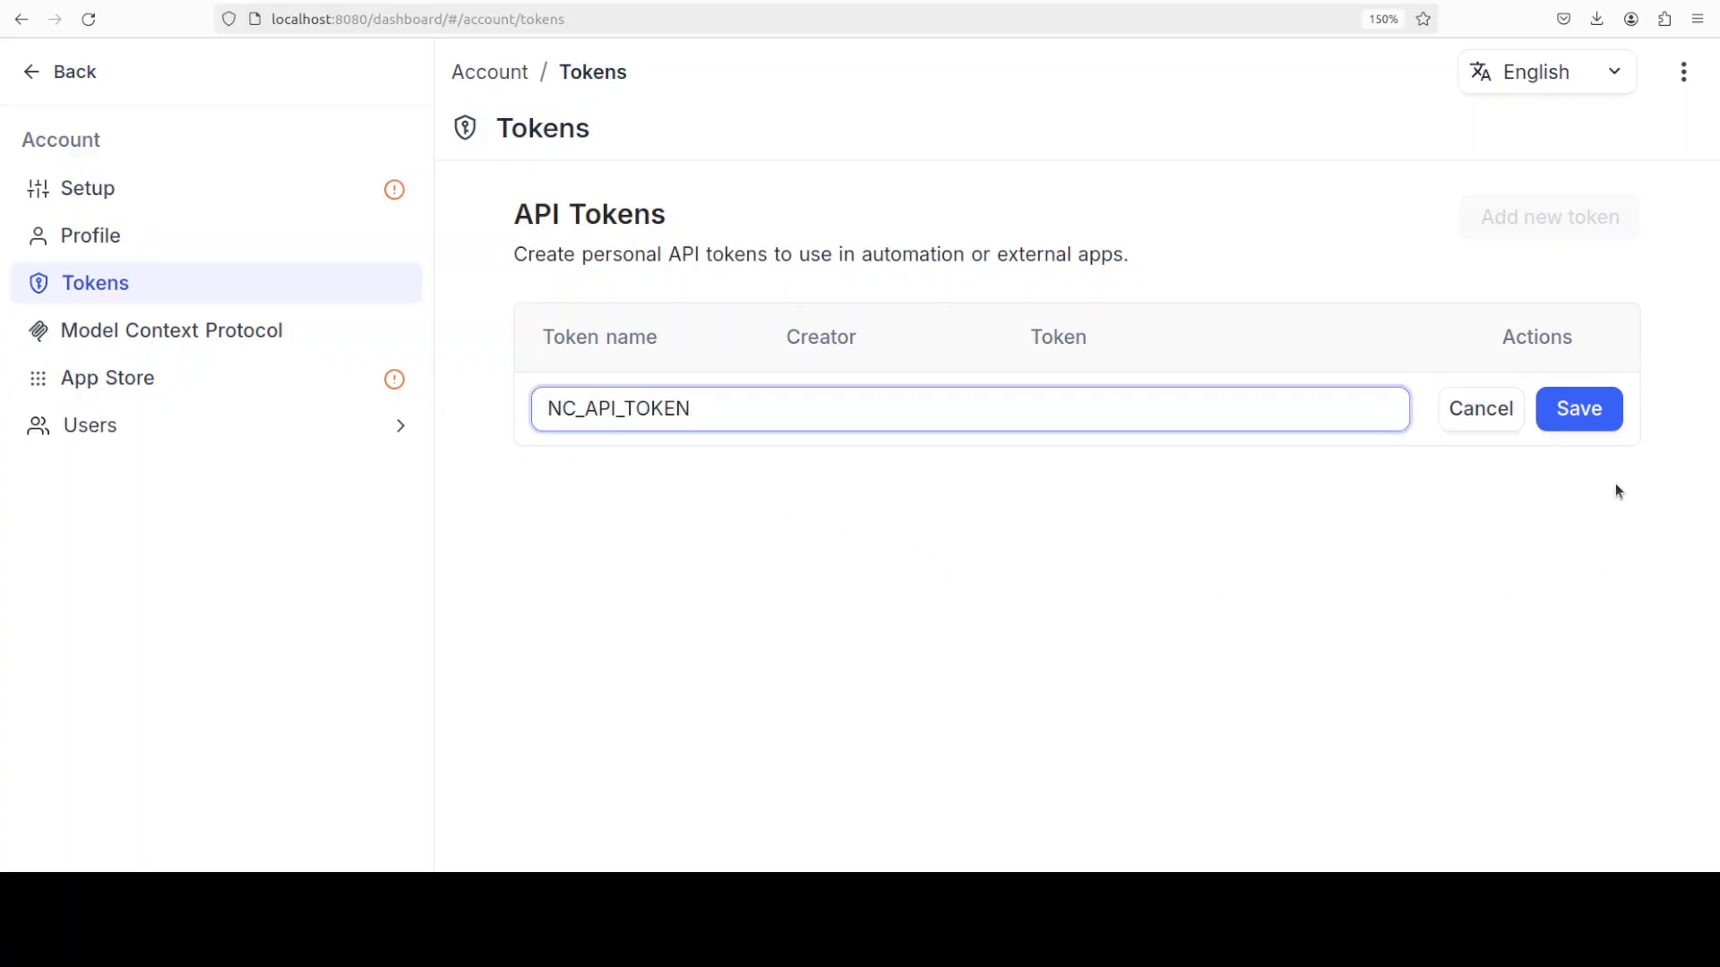
left_click(1583, 423)
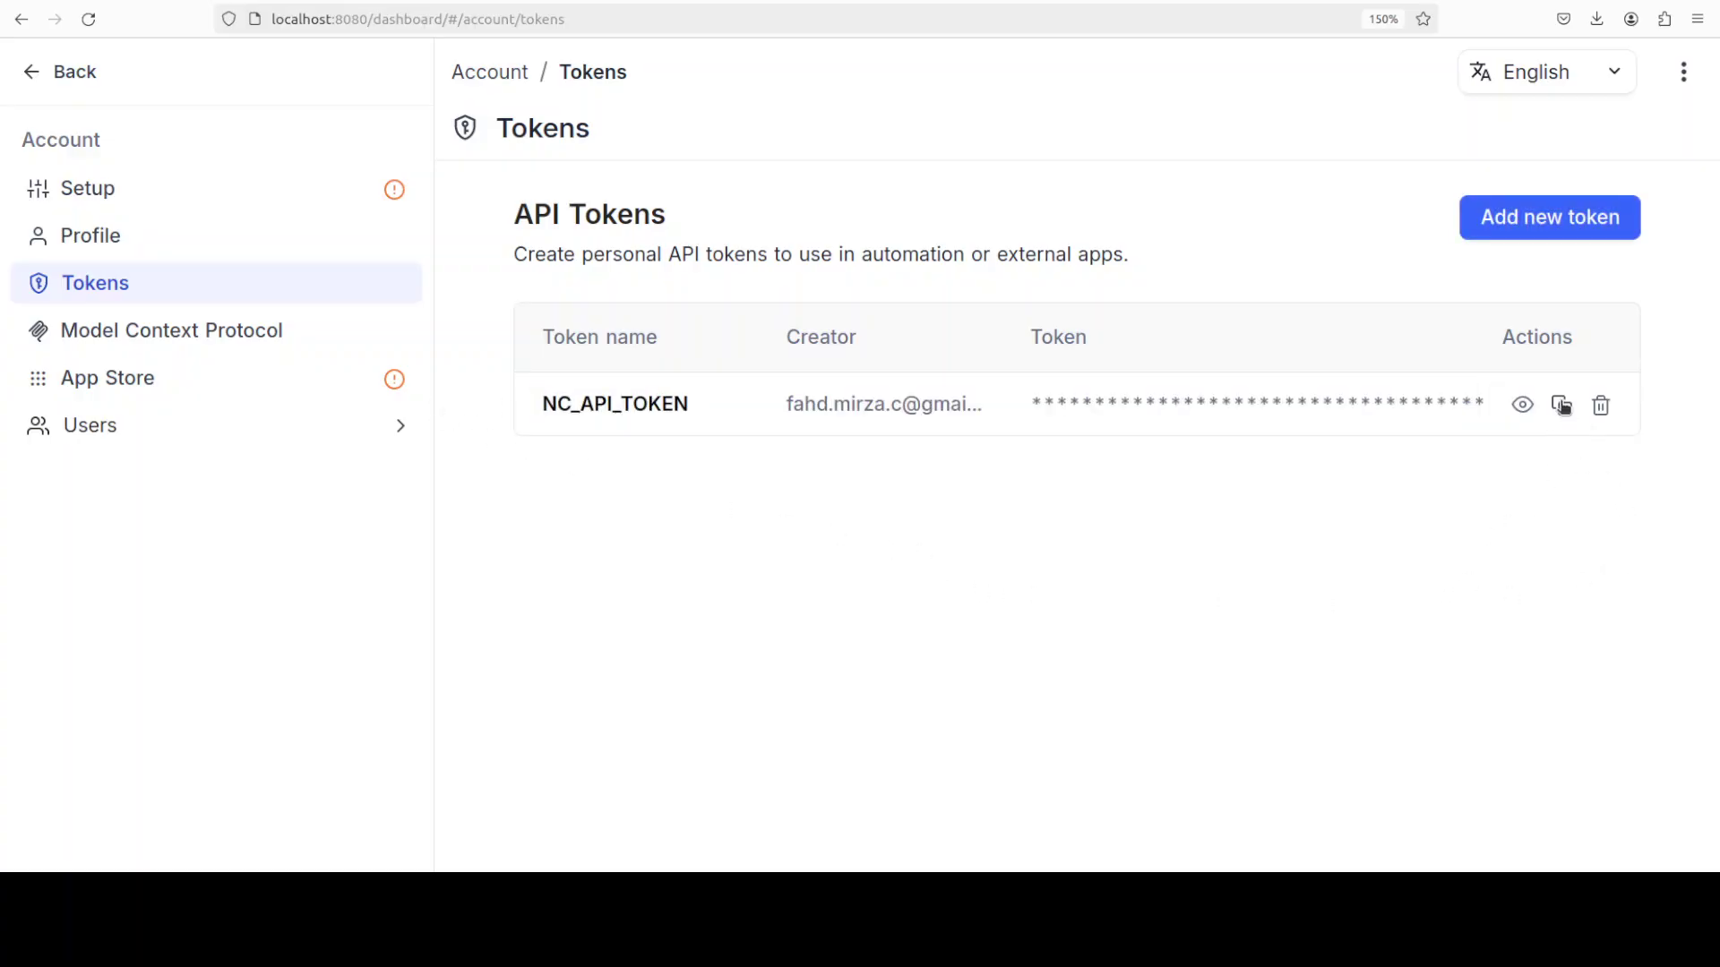
left_click(1562, 406)
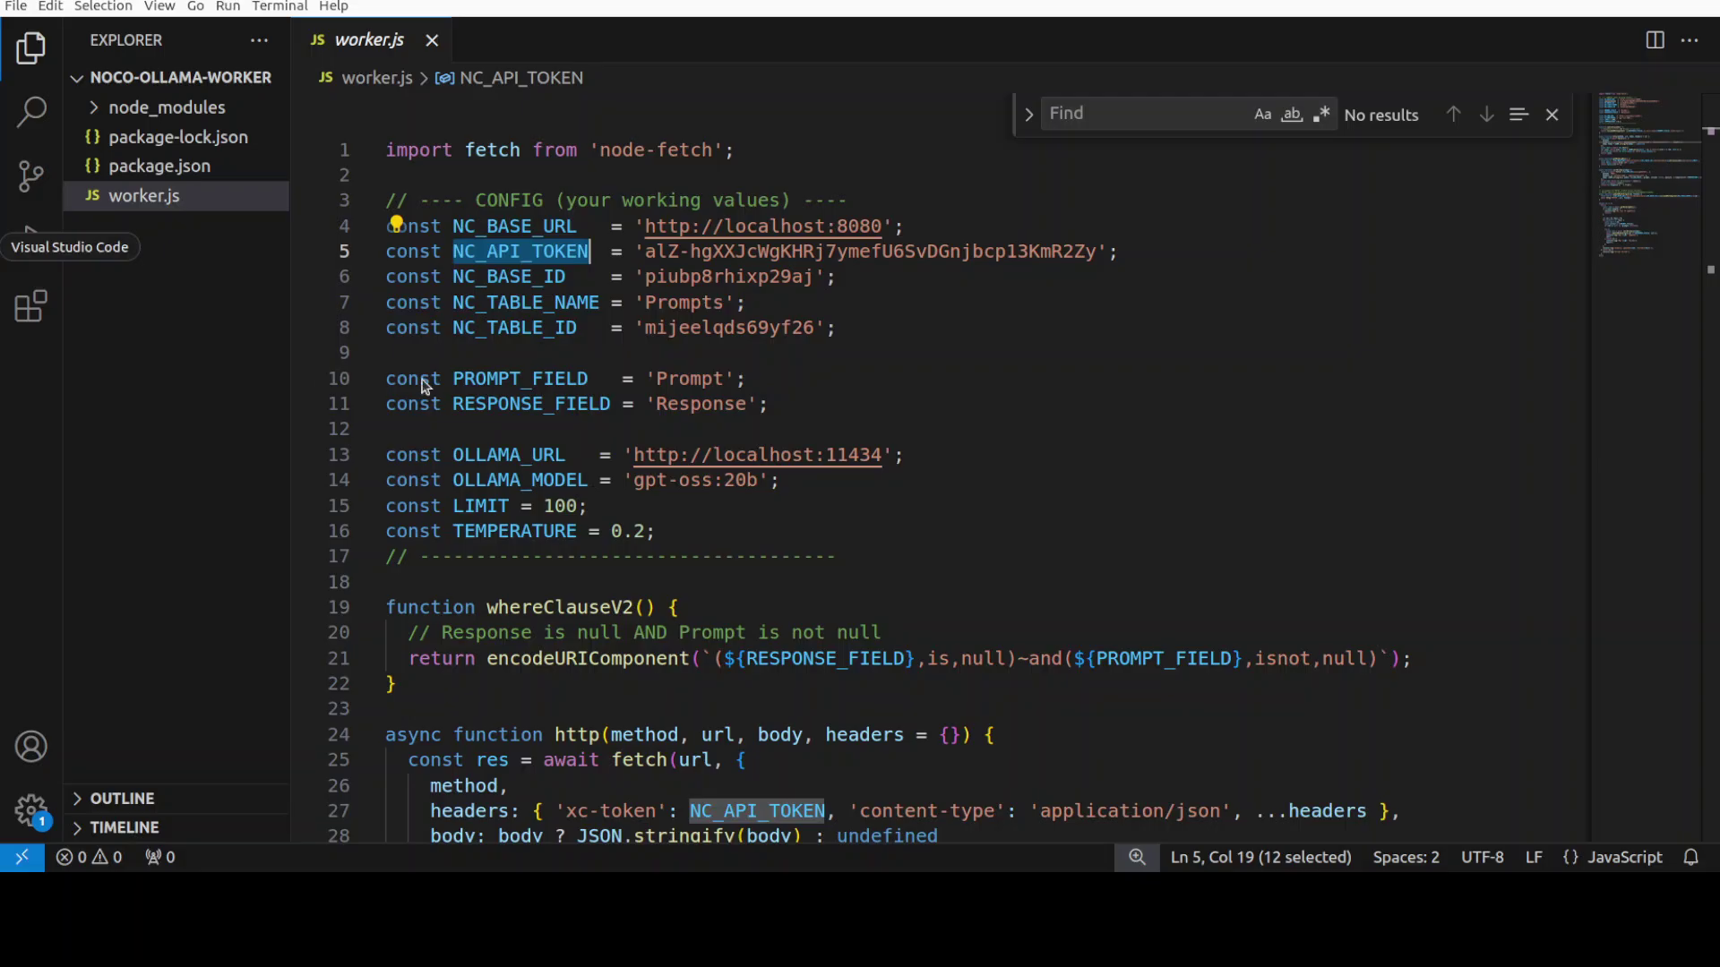
- Replace the old NC_API_TOKEN value in worker.js with the new token, then return to the Tokens page
left_click(22, 338)
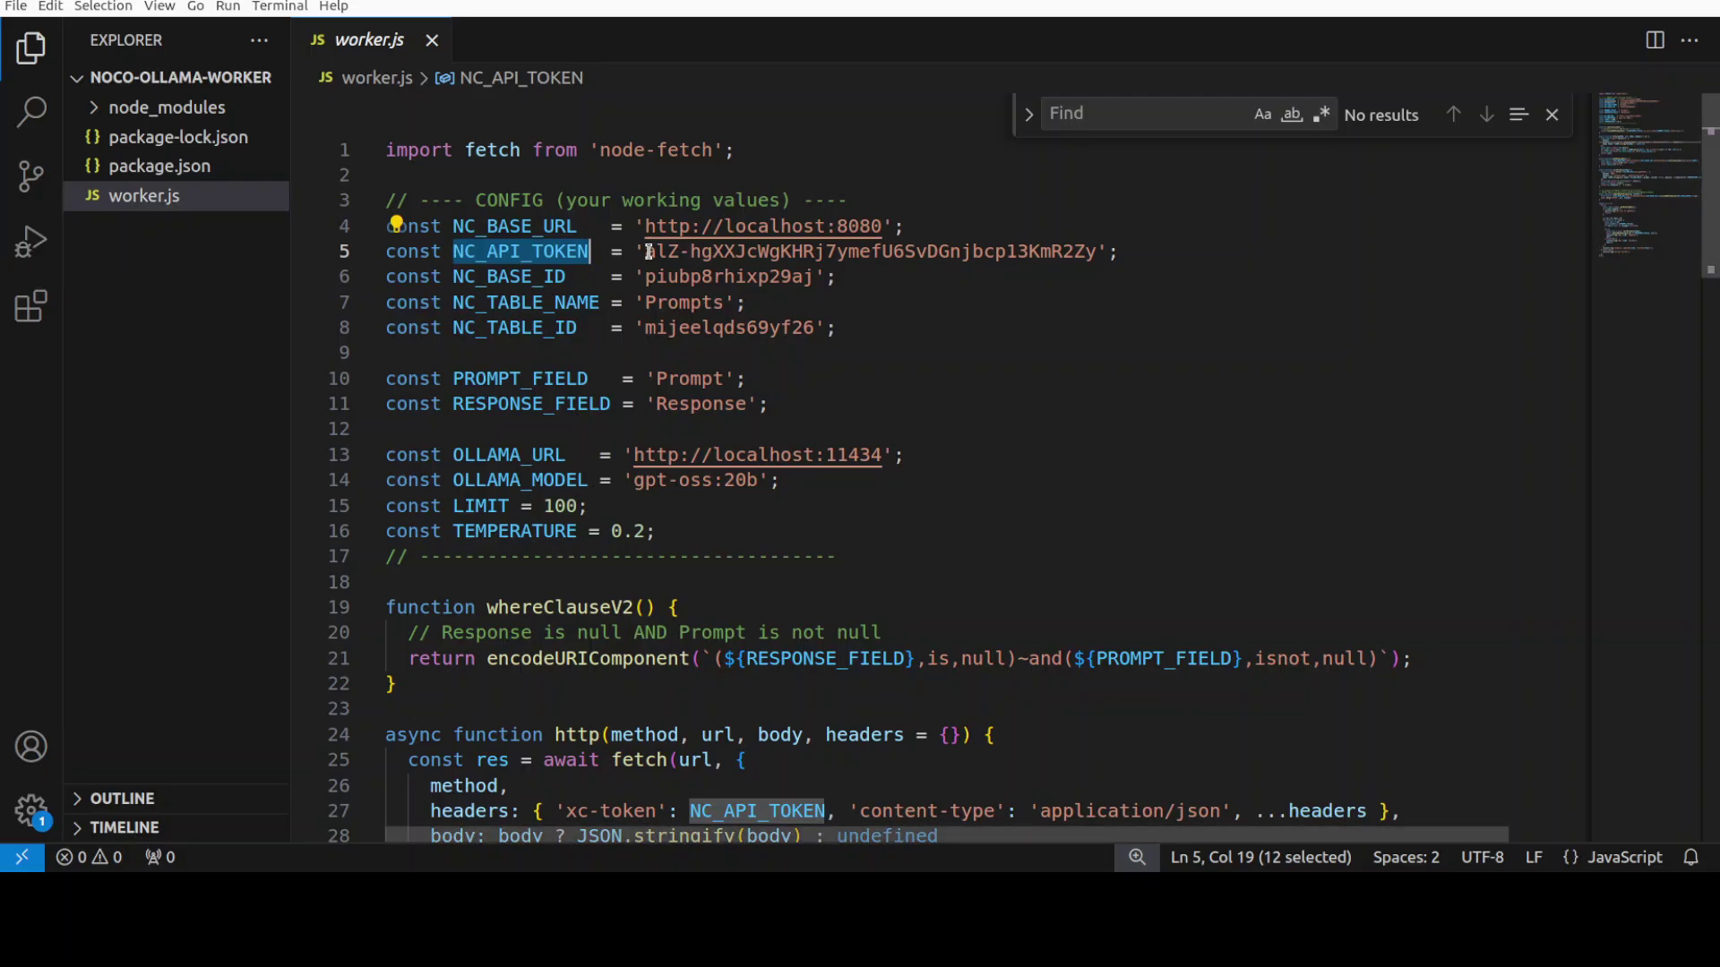
left_click_drag(645, 251, 1095, 251)
key("ctrl+v")
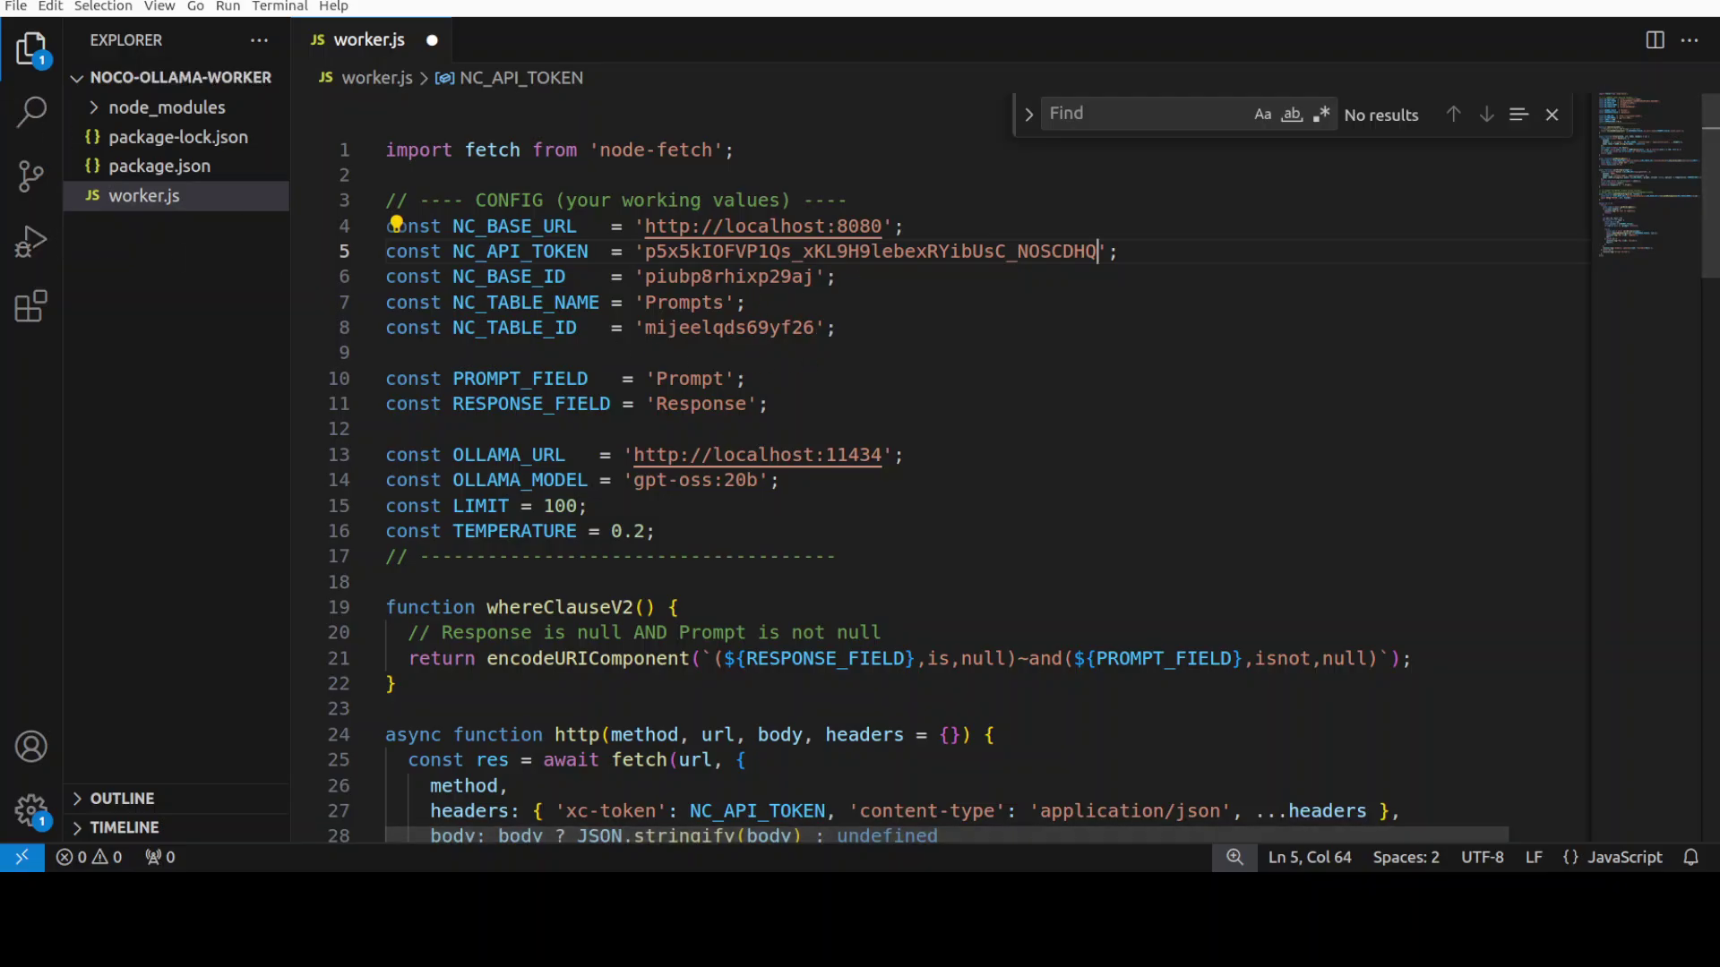
key("alt+Tab")
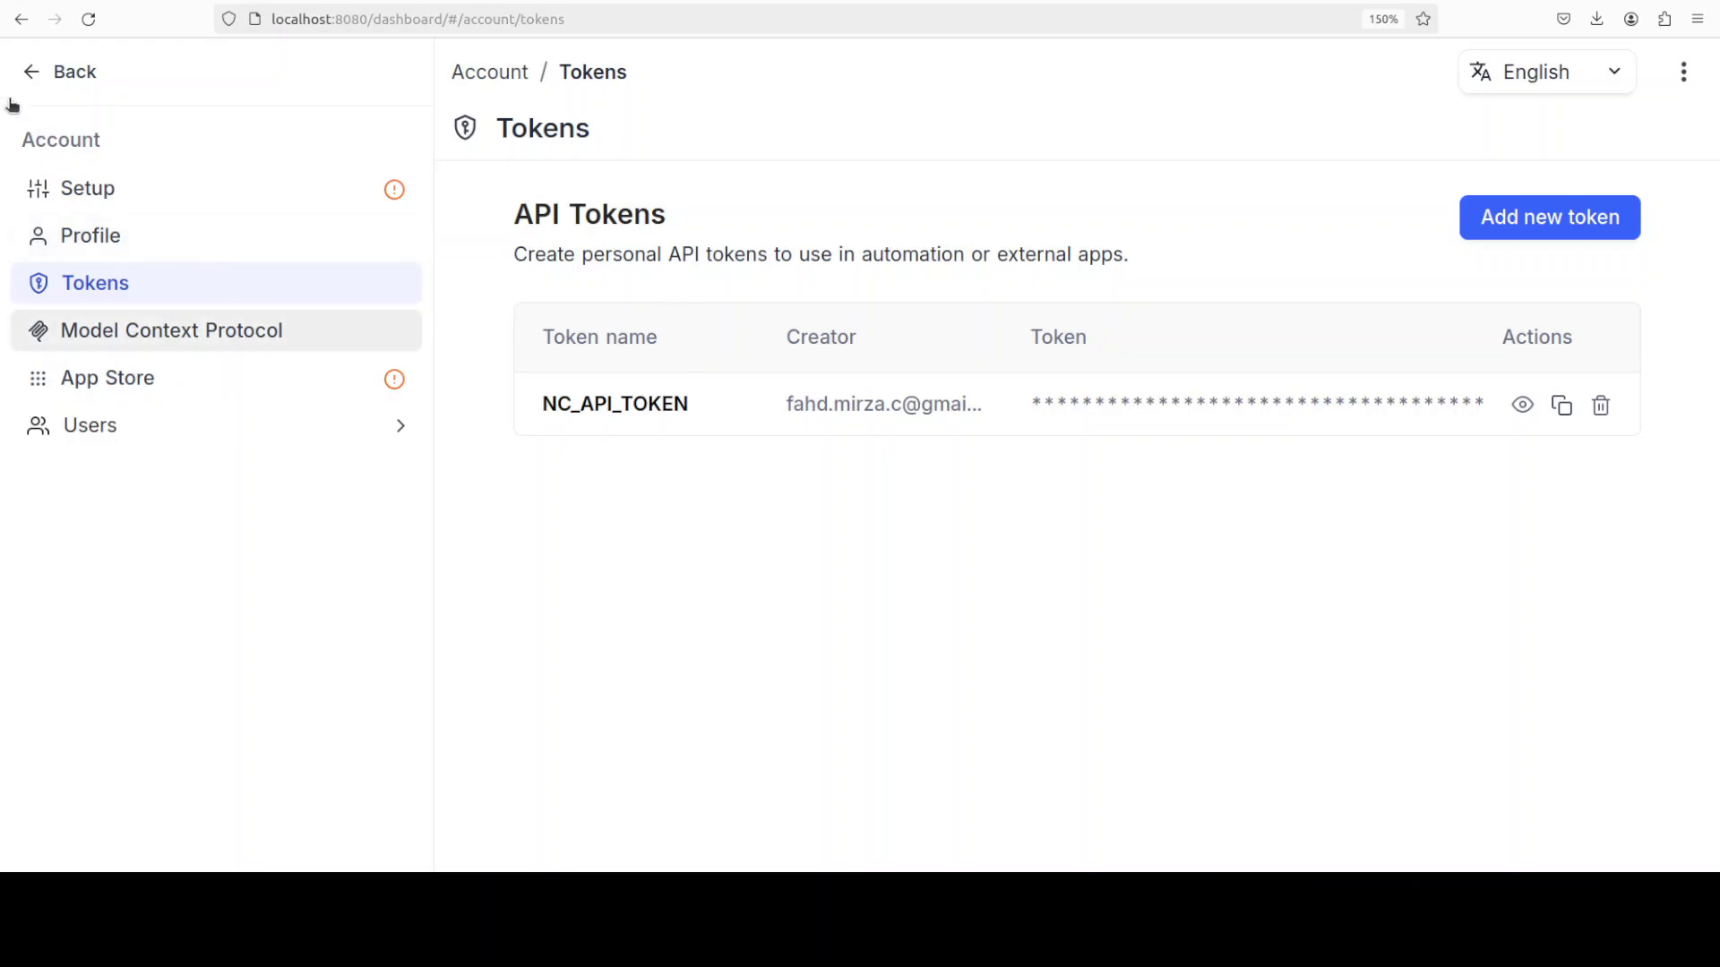
- Copy the base ID of 'Base' and paste it into worker.js's NC_BASE_ID
left_click(34, 74)
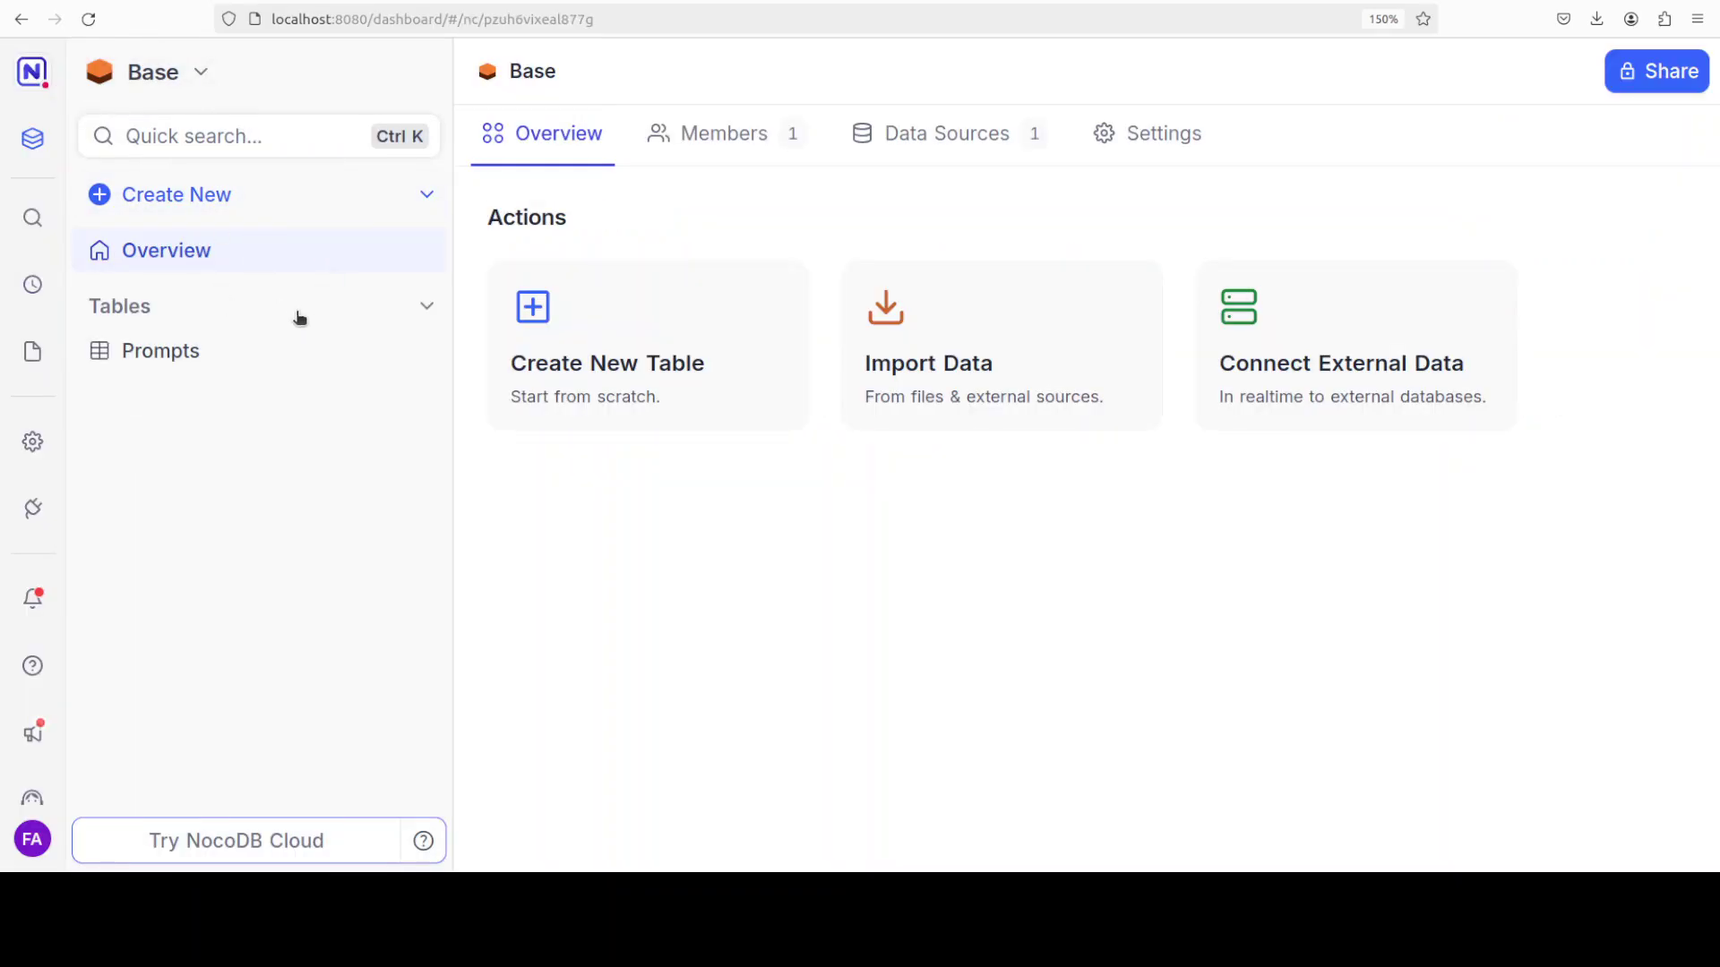
left_click(33, 139)
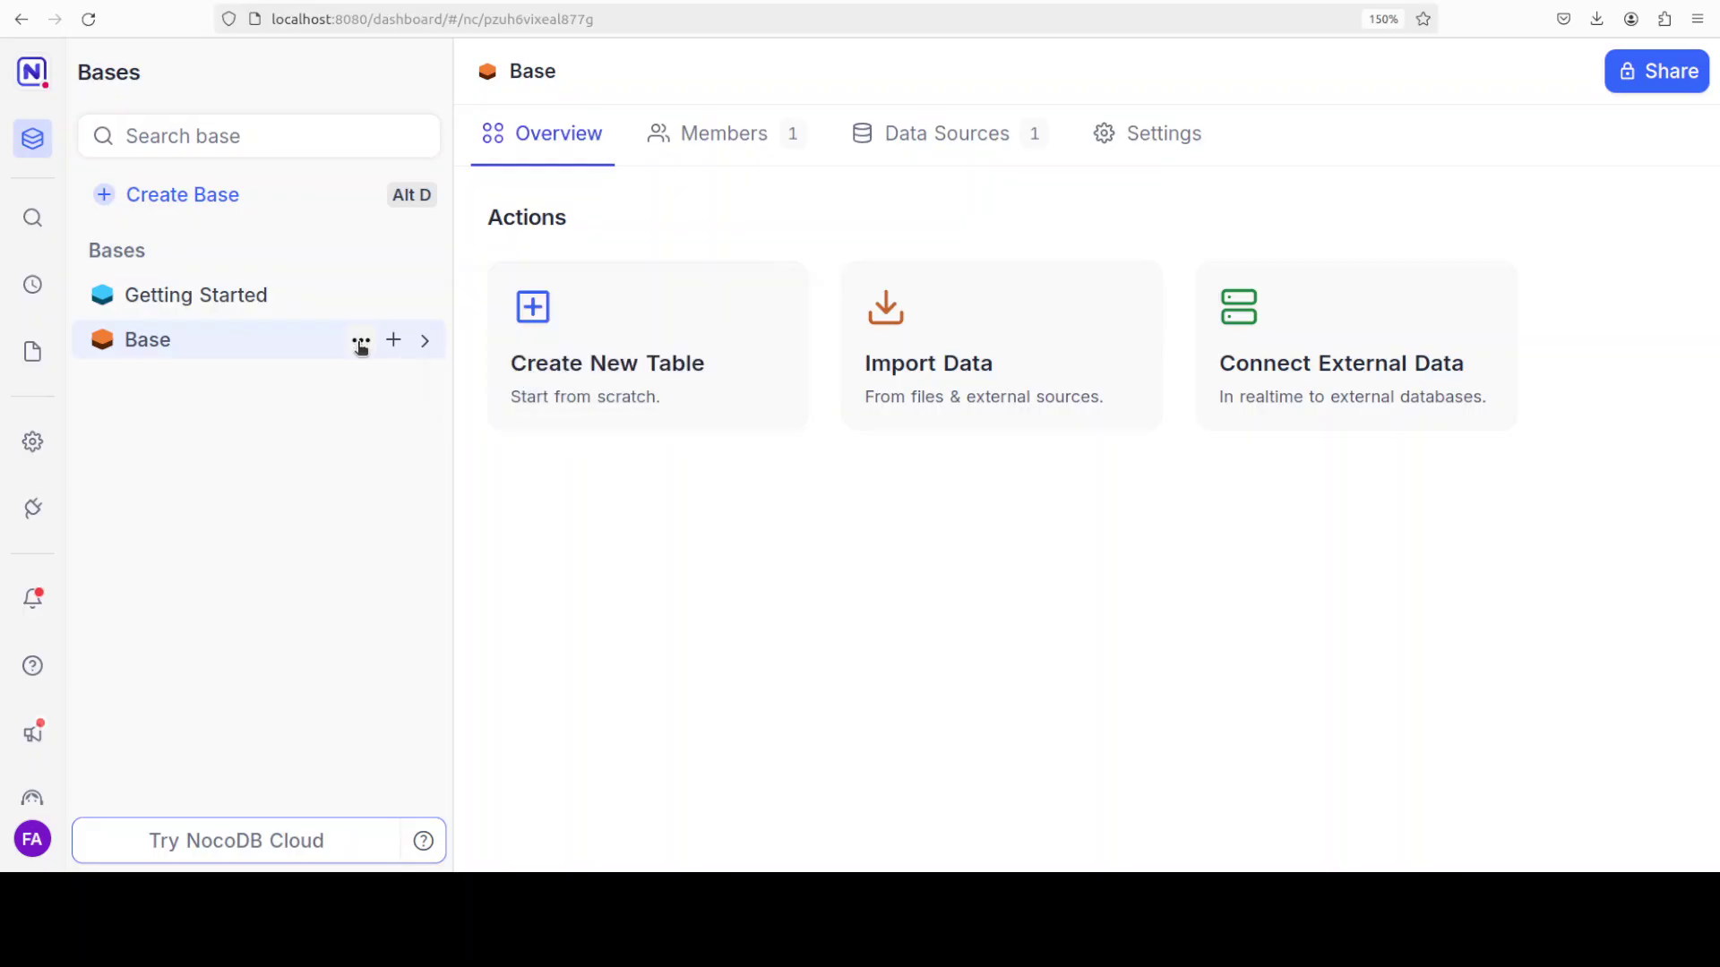
left_click(361, 343)
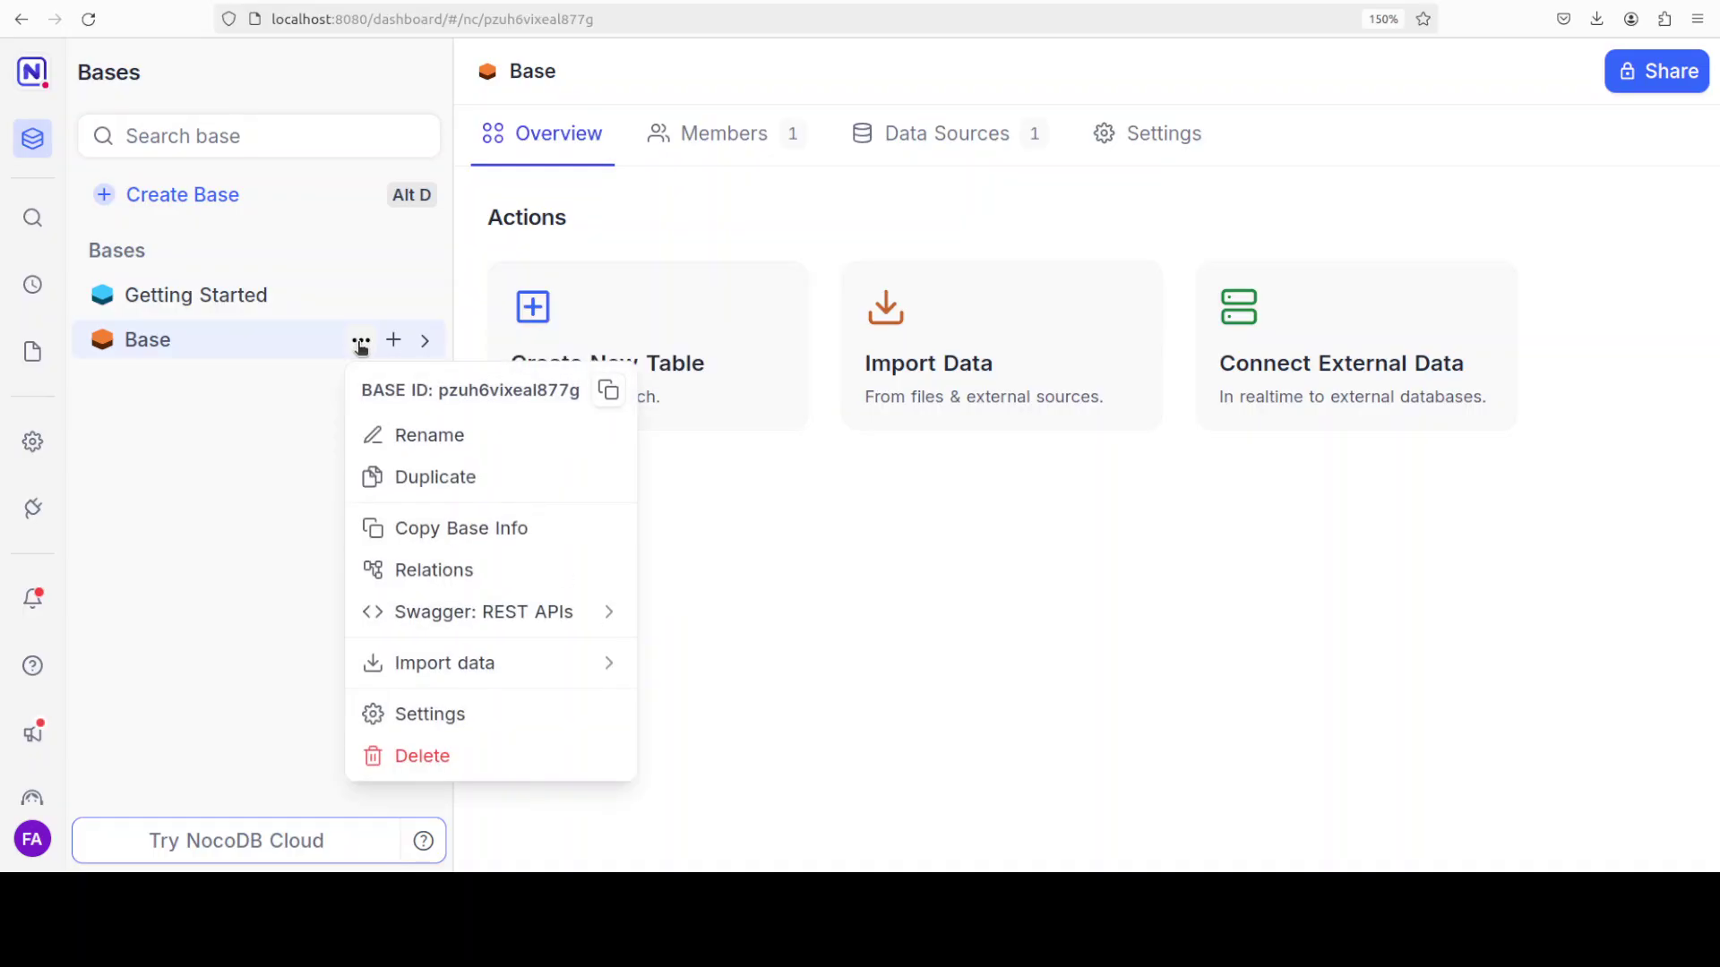
left_click(609, 394)
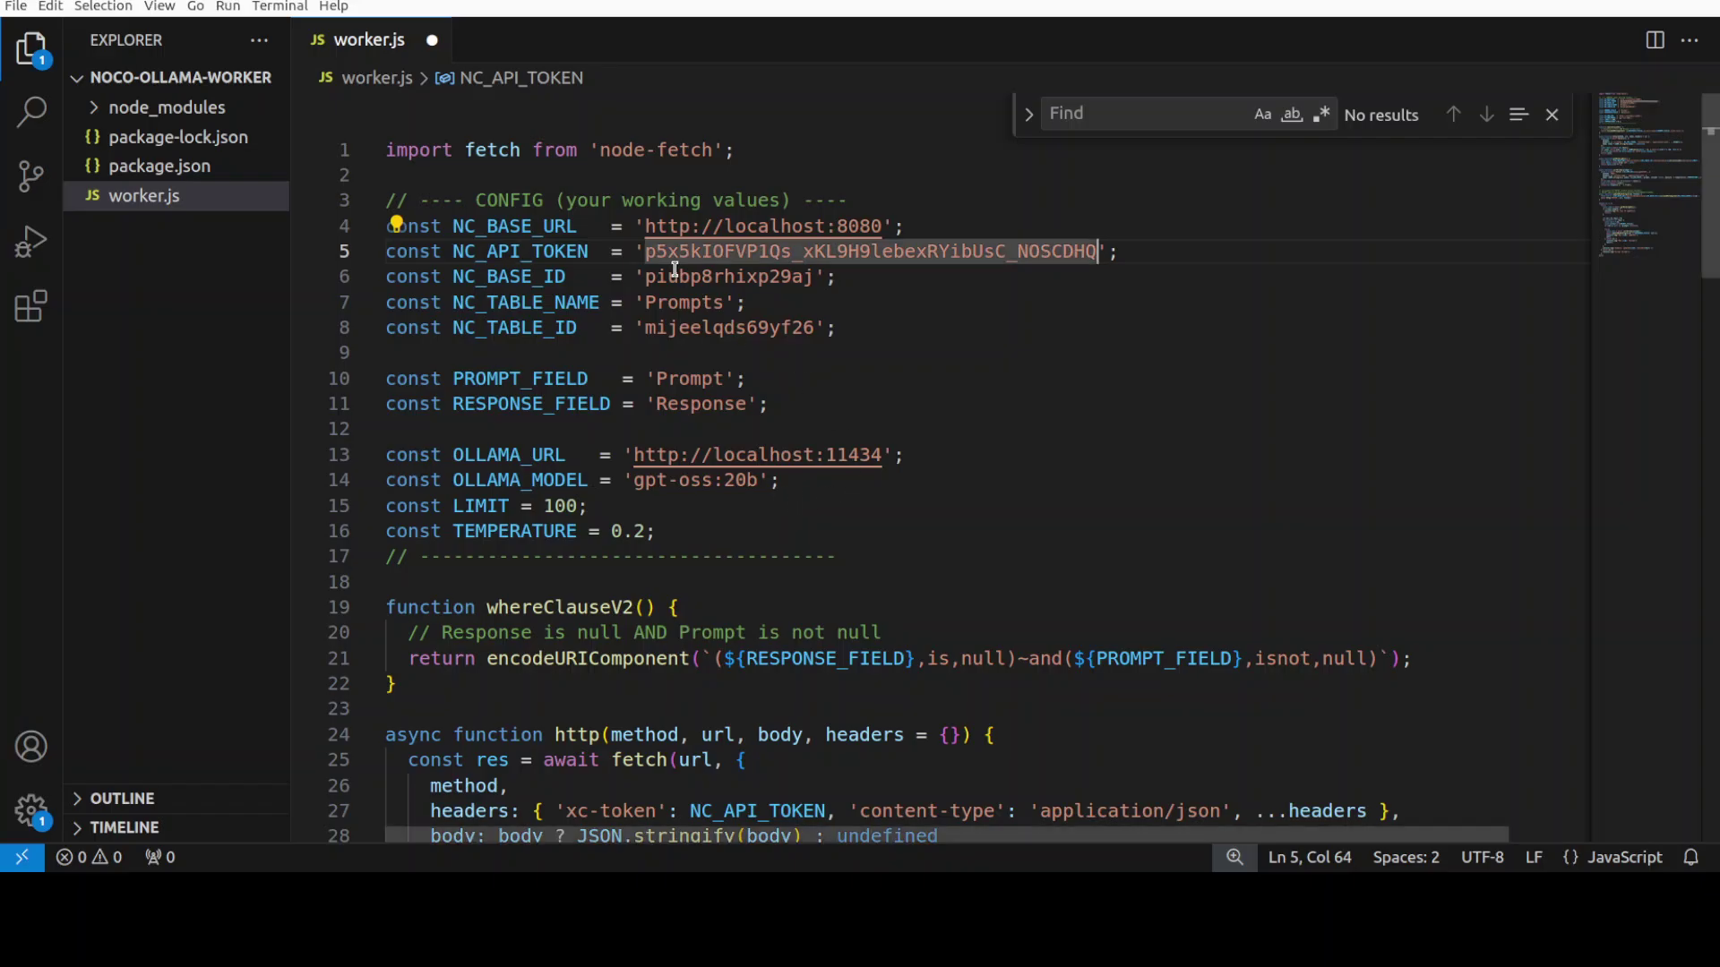
left_click_drag(644, 278, 813, 277)
key("ctrl+v")
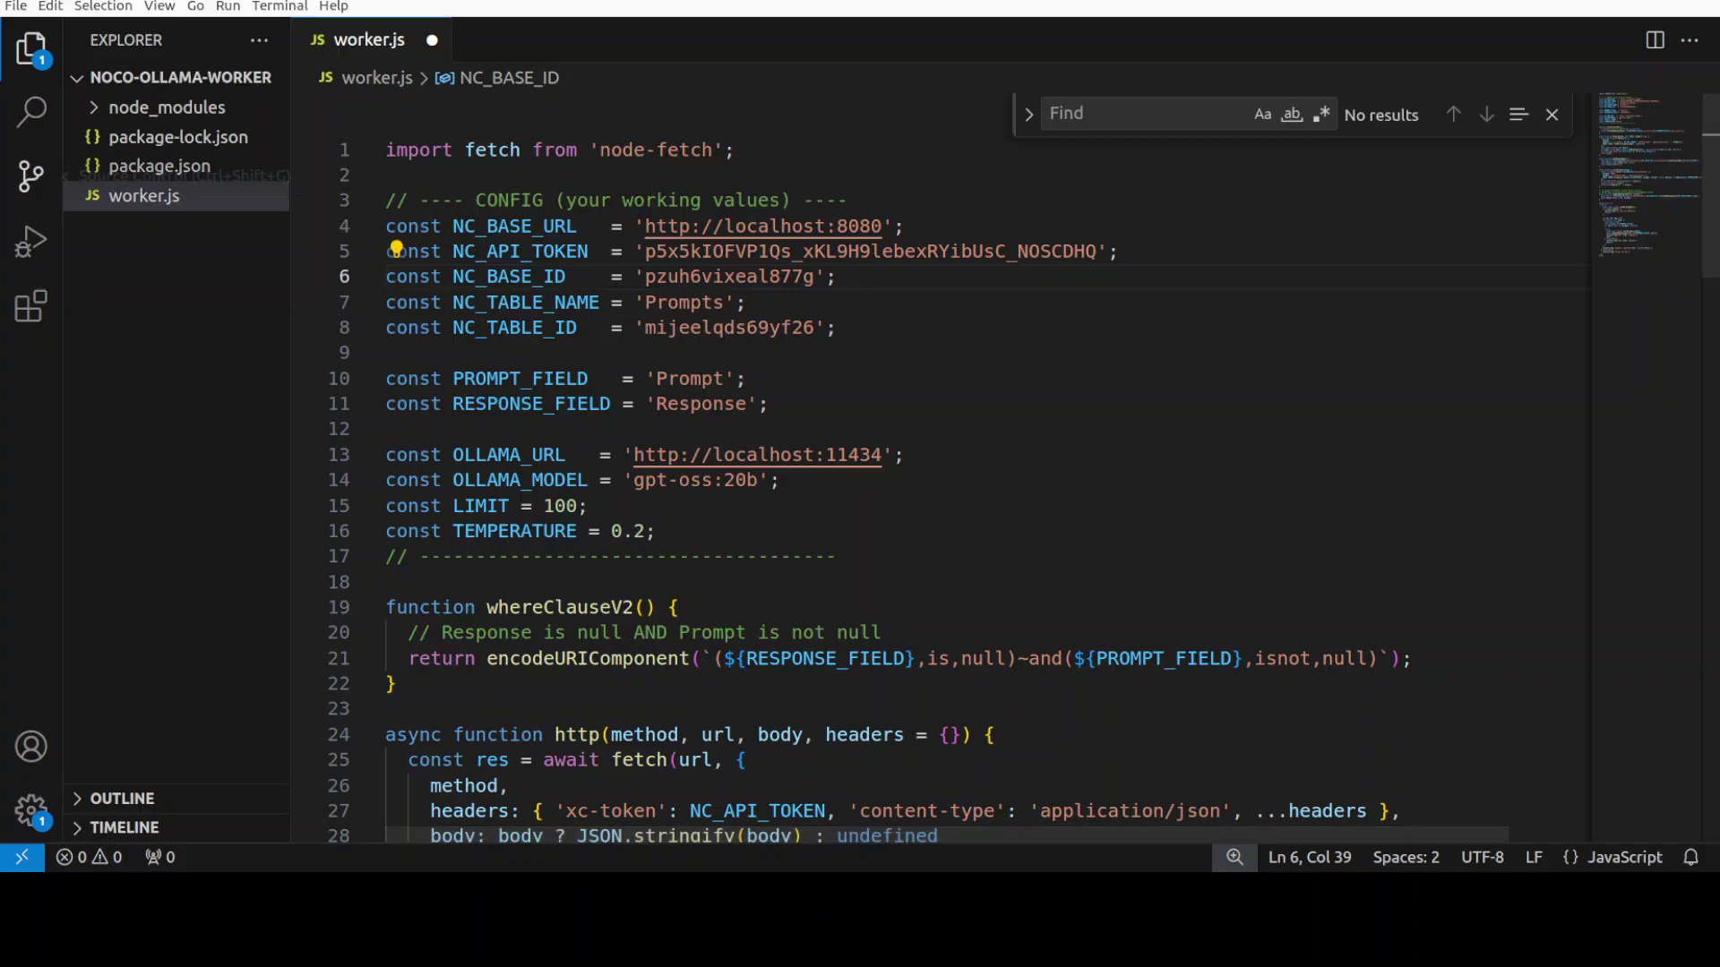
- Paste the Prompts table ID into NC_TABLE_ID, save worker.js, and review the Prompt and Response field settings
key("alt+Tab")
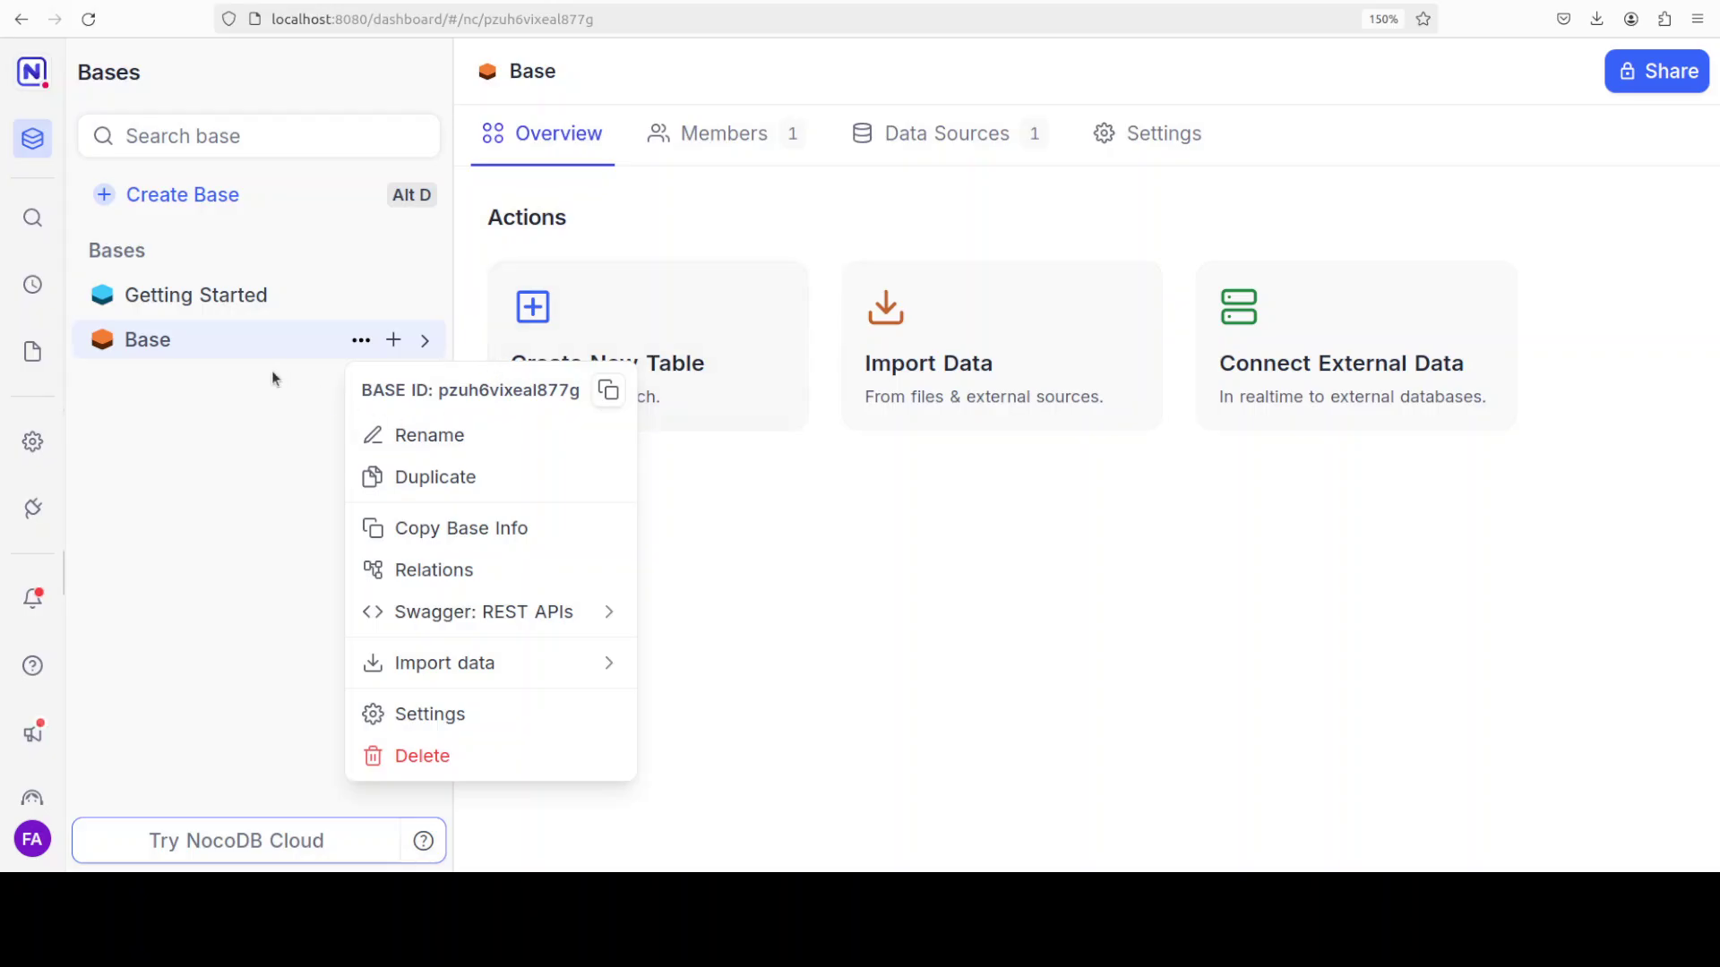
left_click(215, 344)
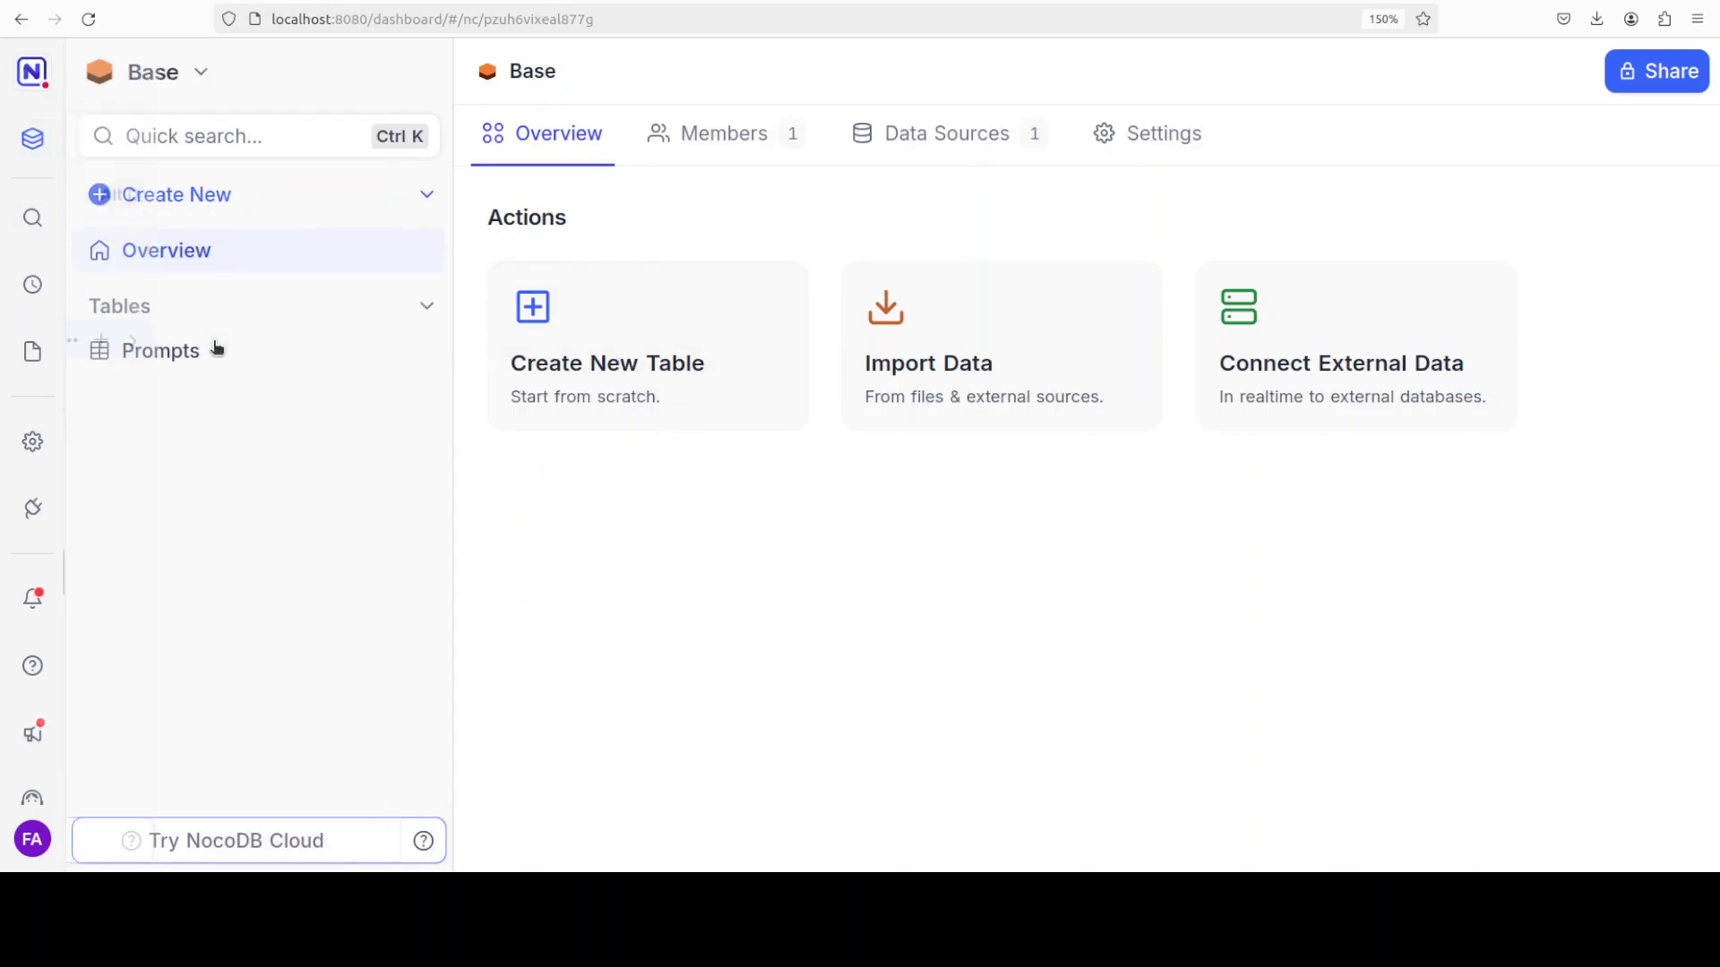
left_click(392, 351)
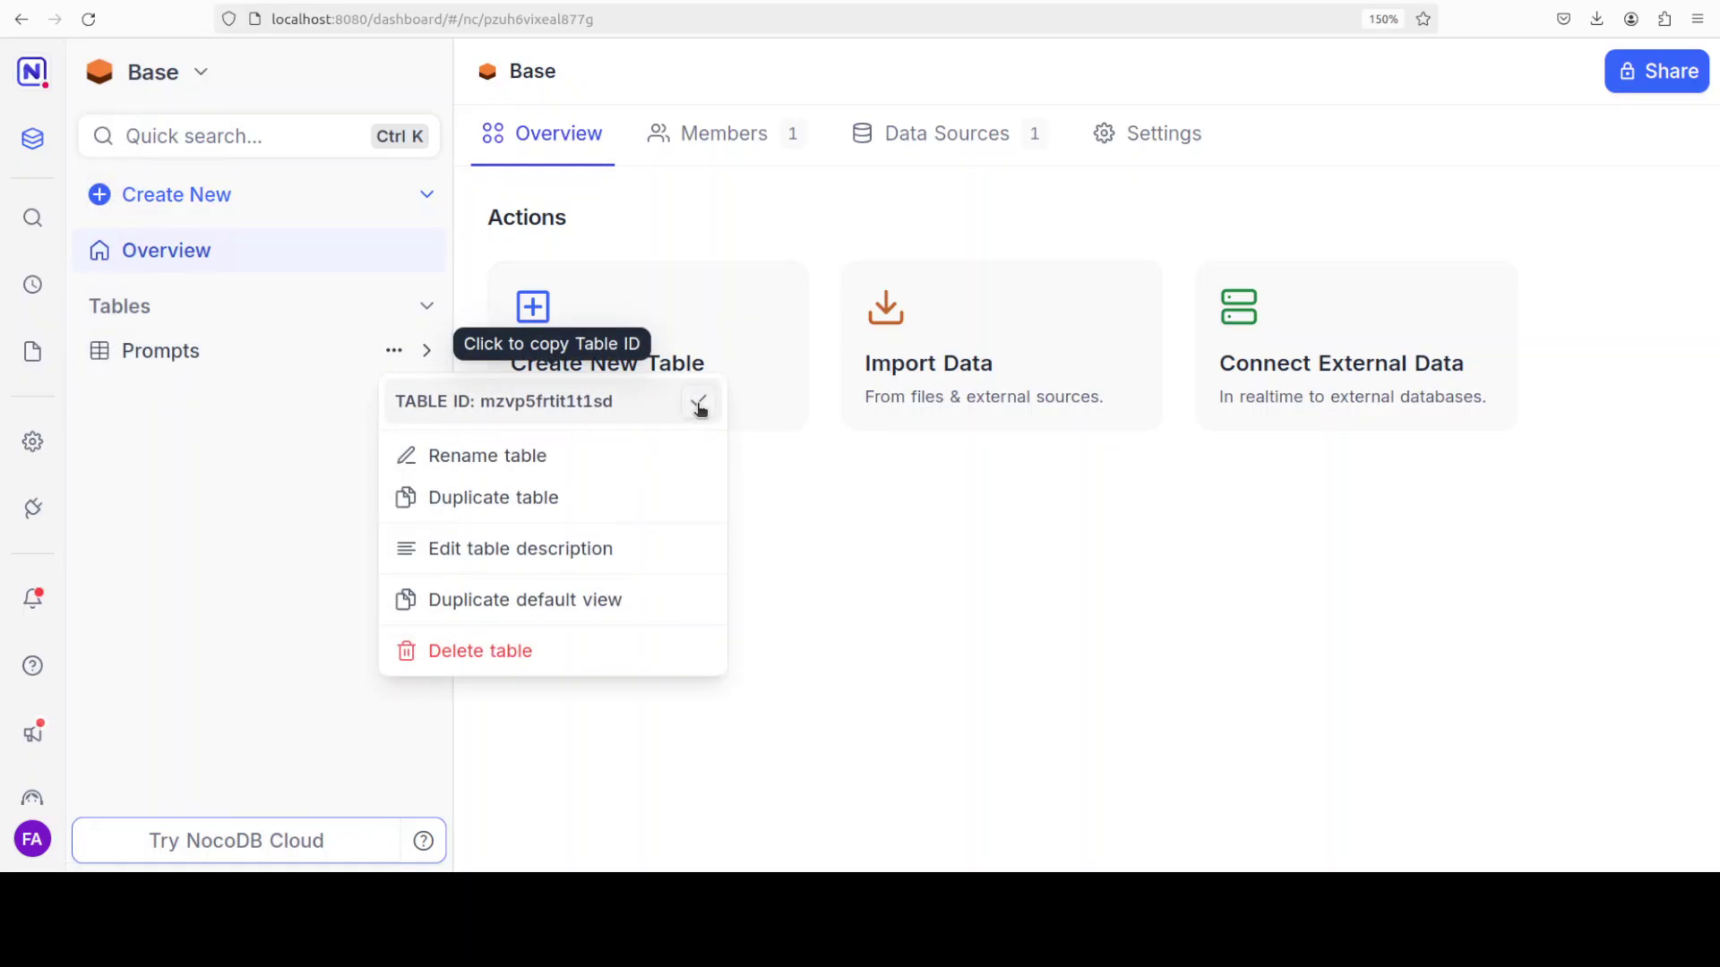
key("alt+Tab")
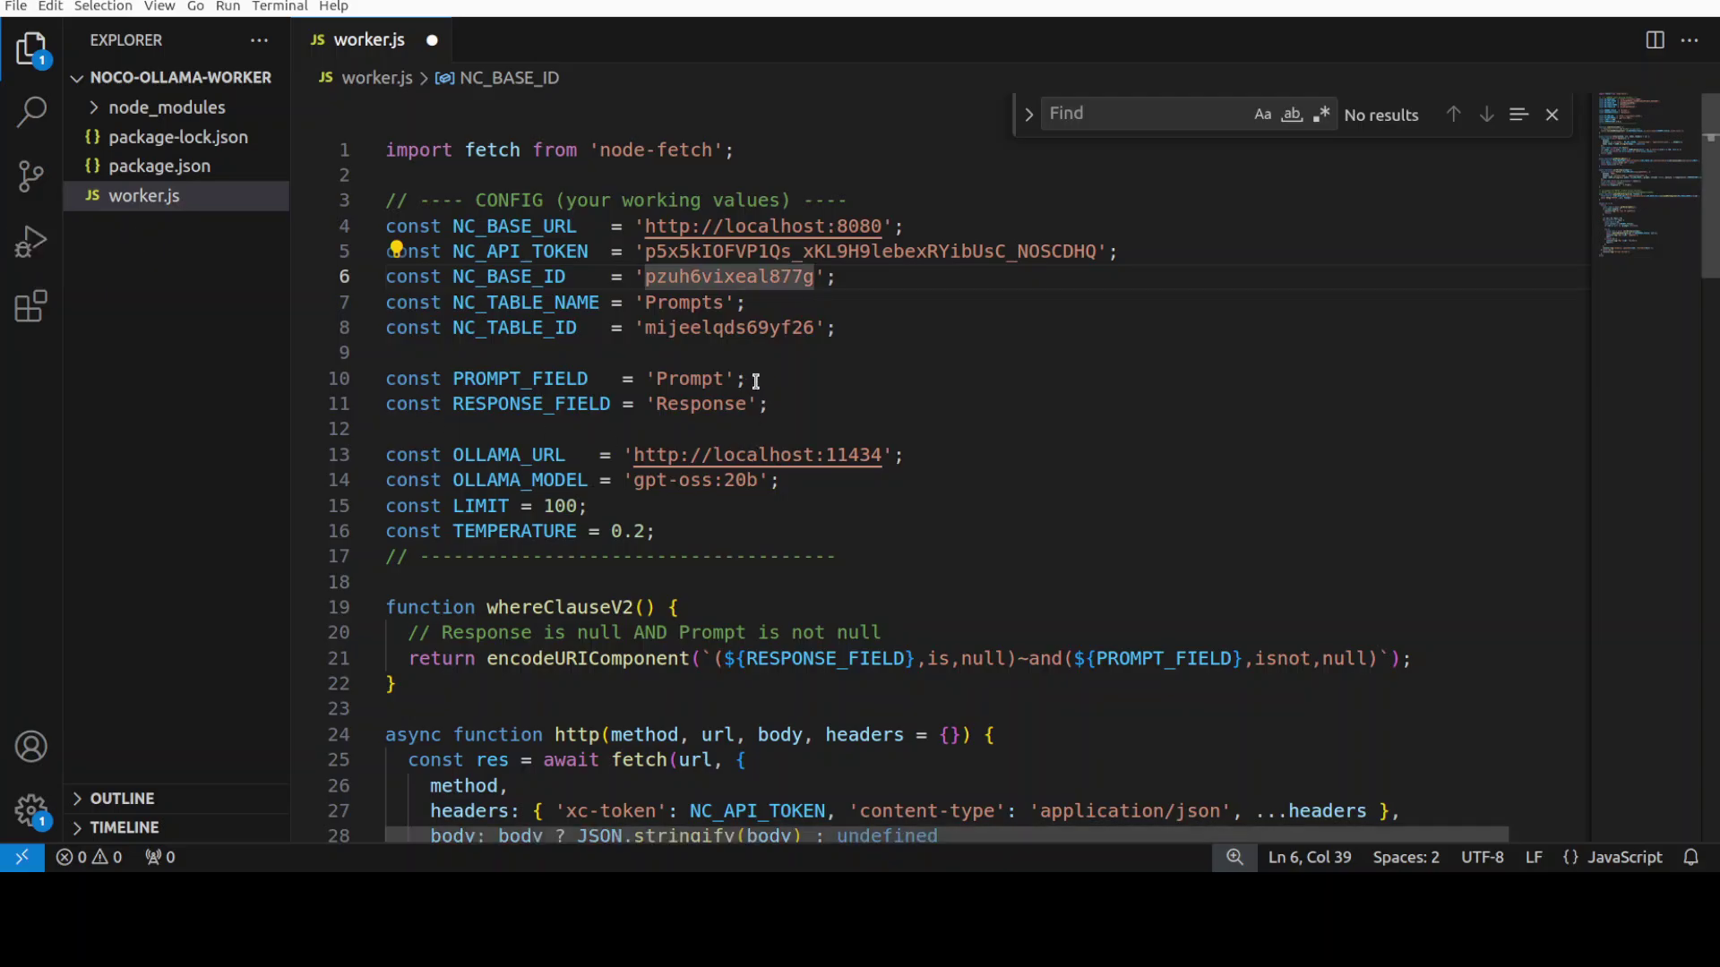
left_click_drag(646, 328, 812, 324)
key("ctrl+v")
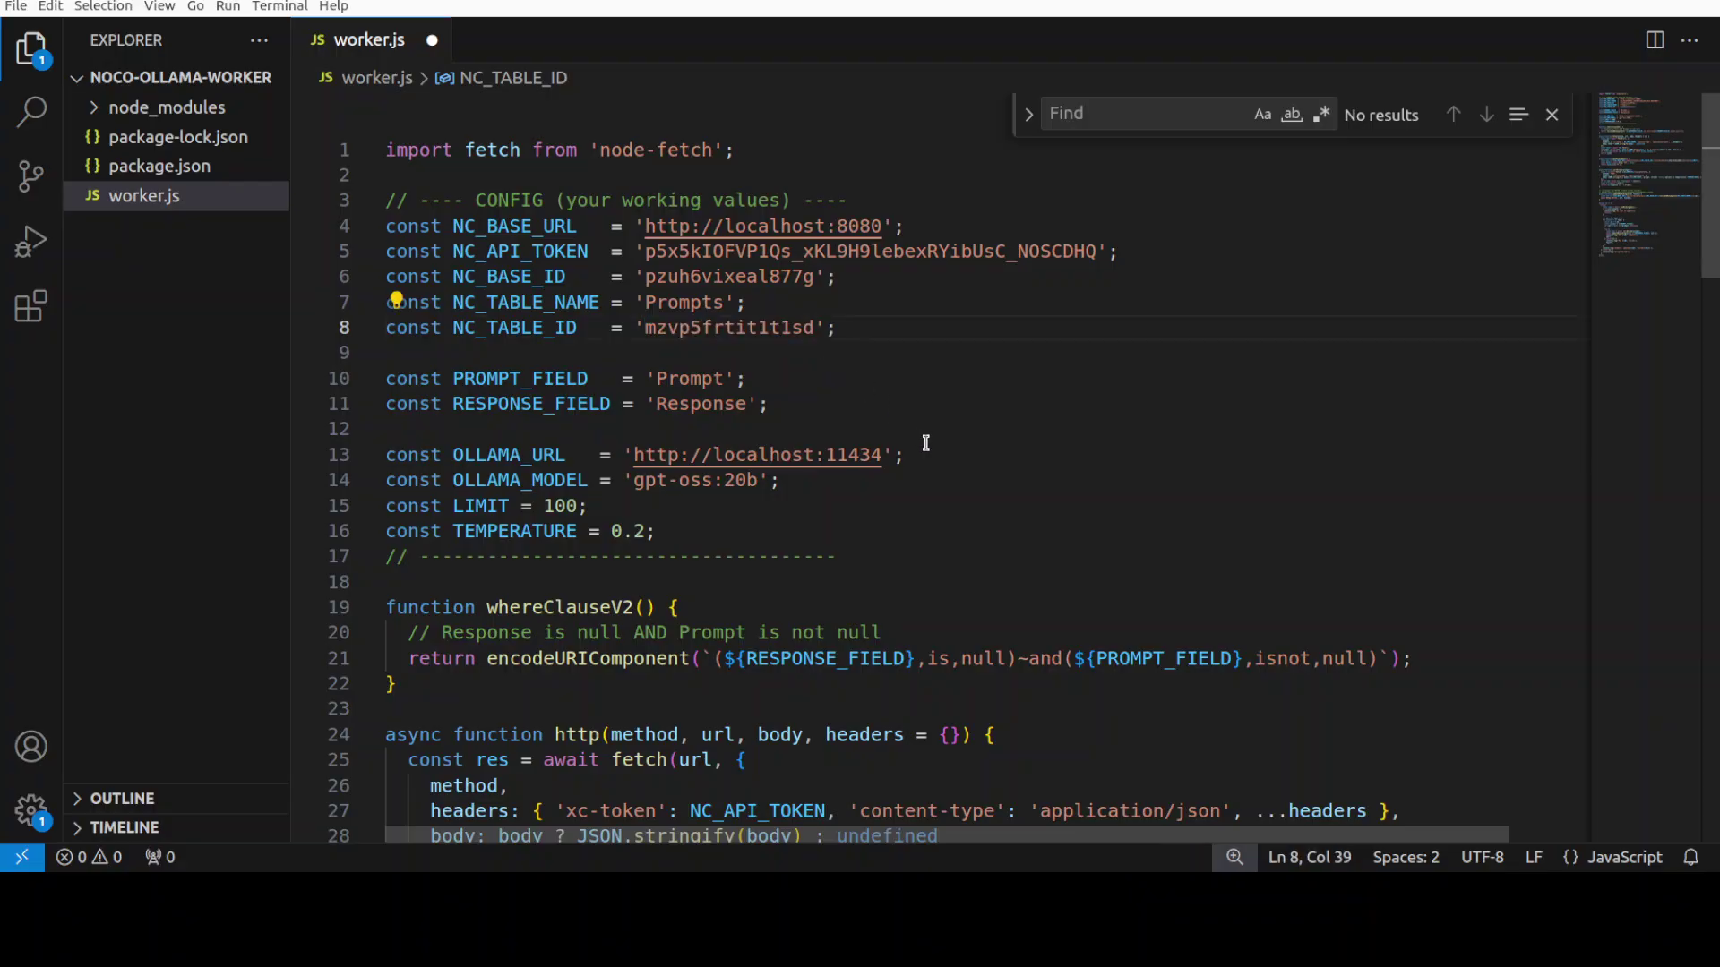
key("ctrl+s")
left_click(545, 378)
left_click(696, 406)
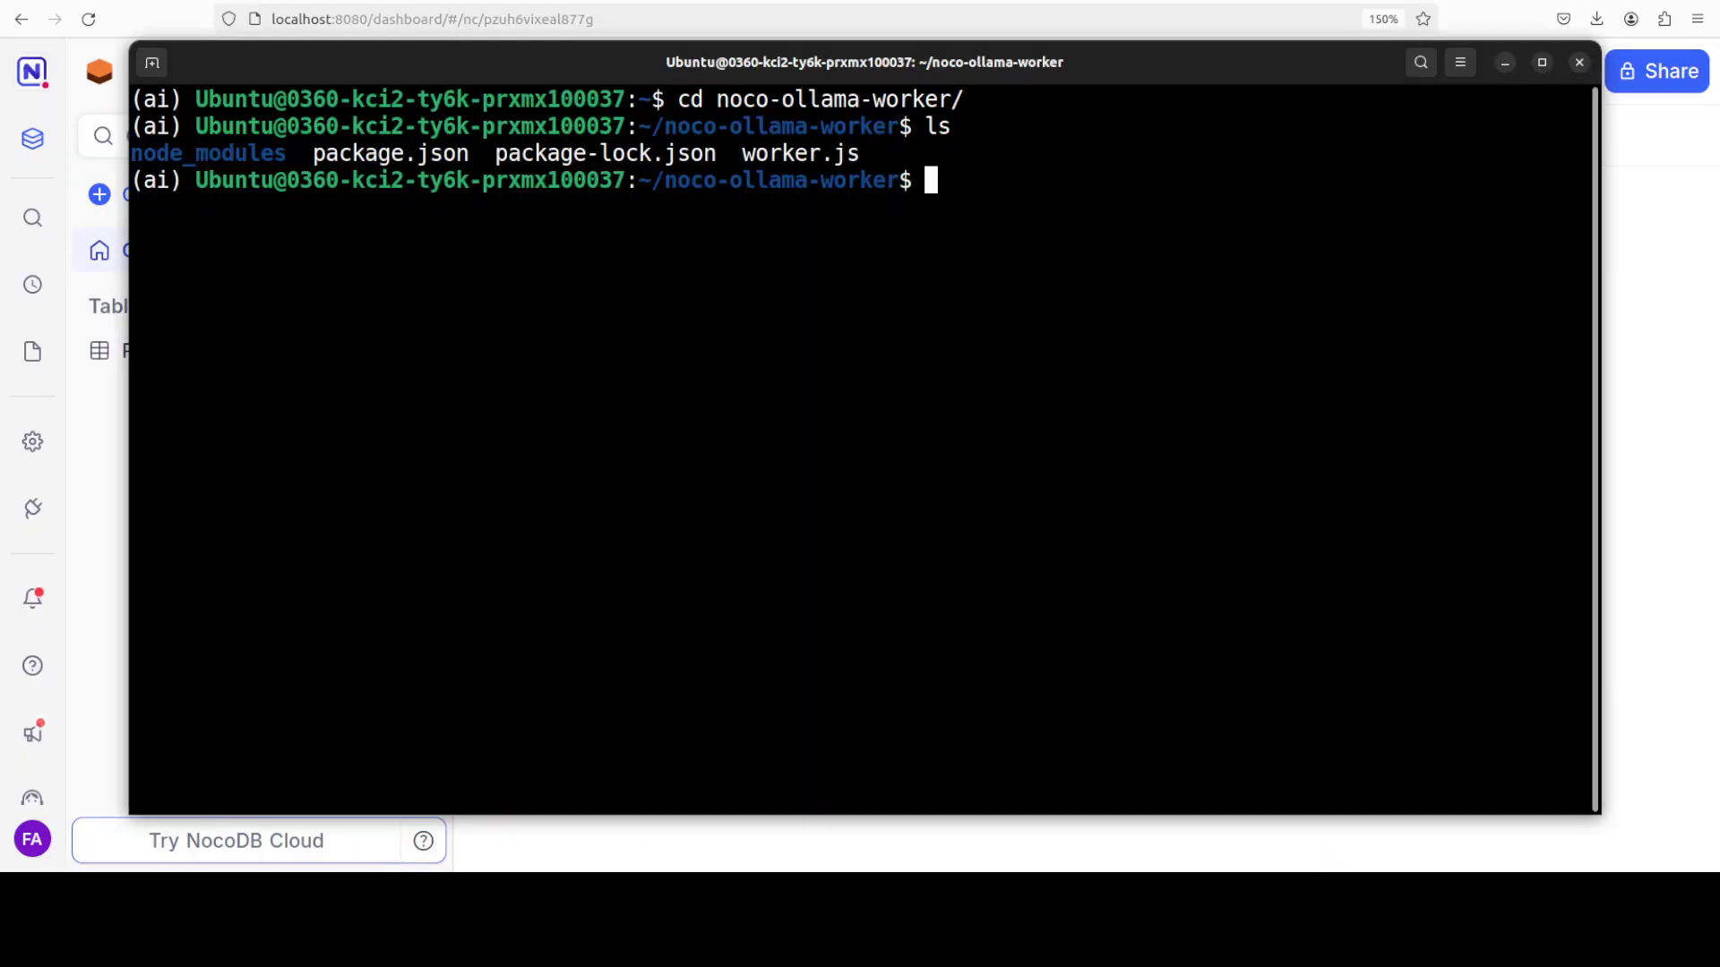
- Clear the terminal and run node ~/noco-ollama-worker/worker.js, which updates row 1 with 0 failures
type("clear")
key("Return")
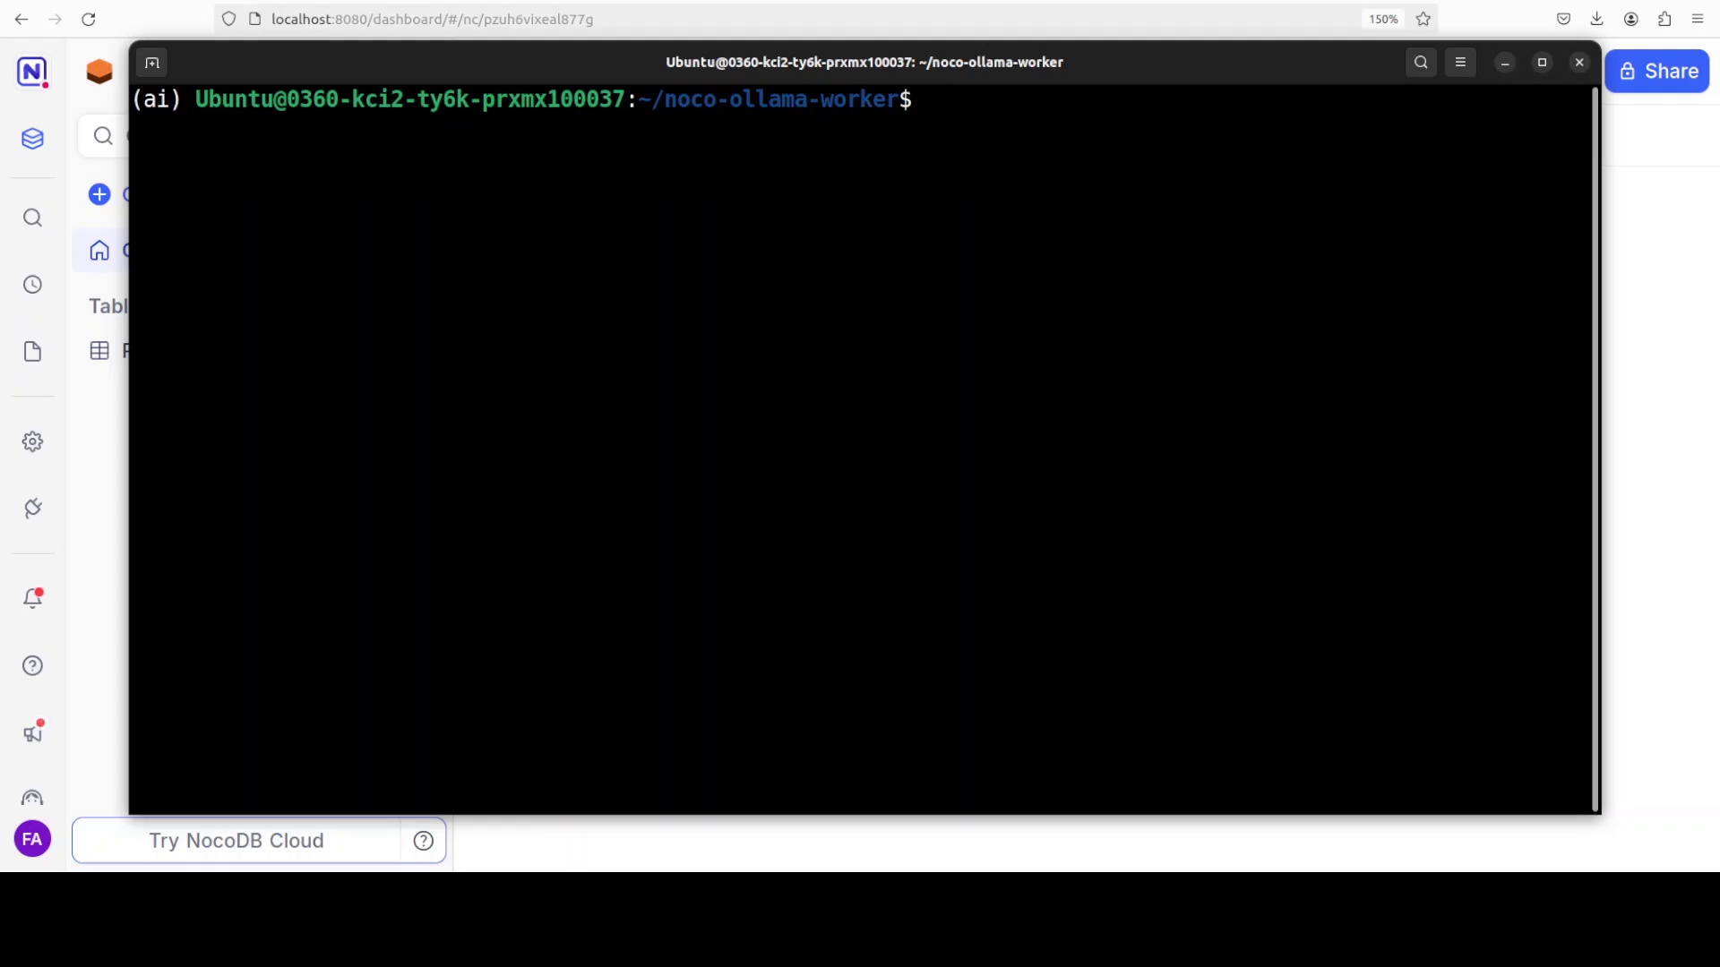
type("node ~/noco-ollama-worker/worker.js")
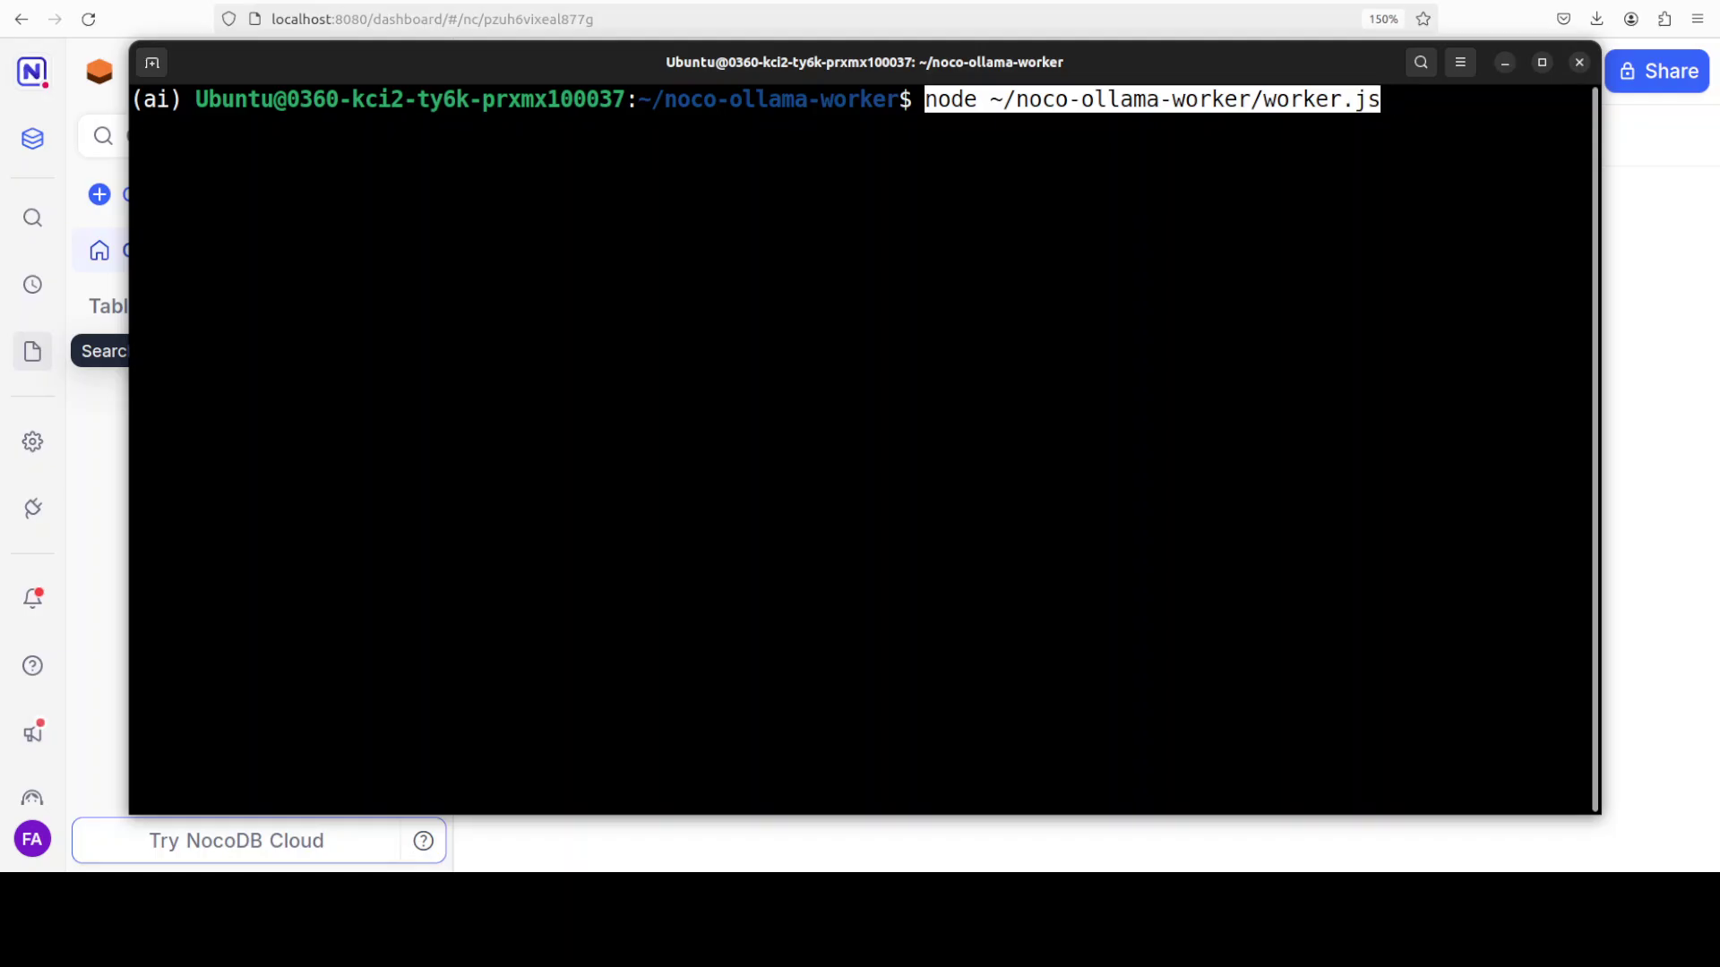
key("Return")
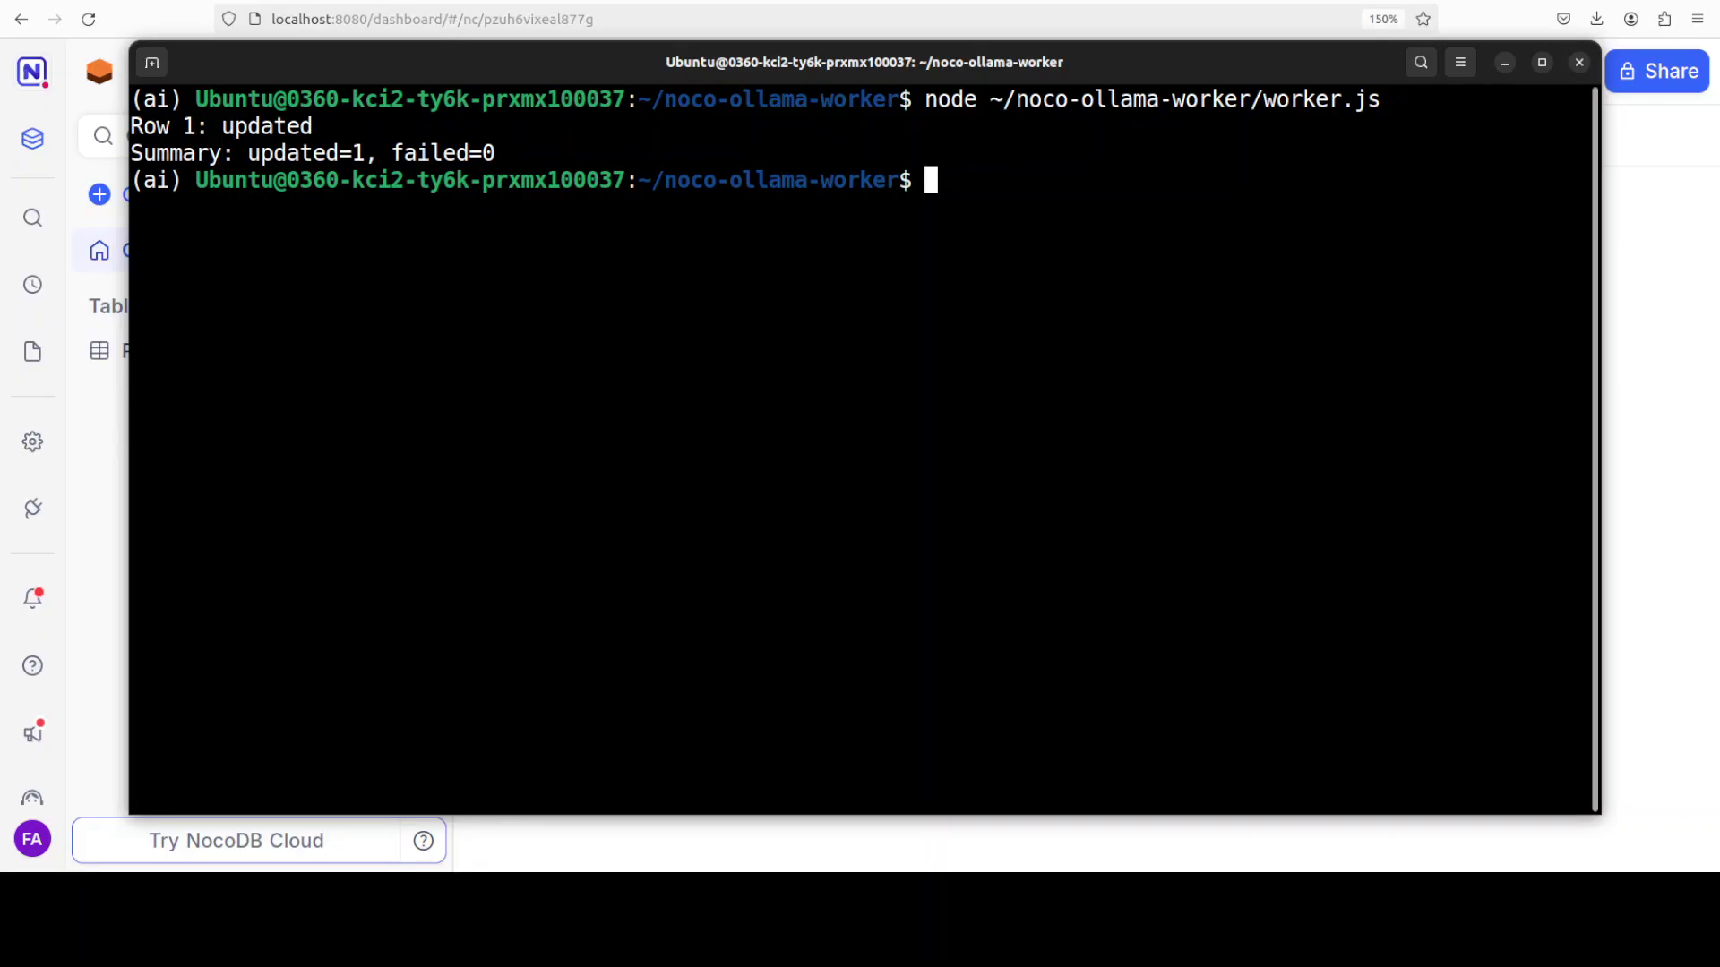
key("alt+Tab")
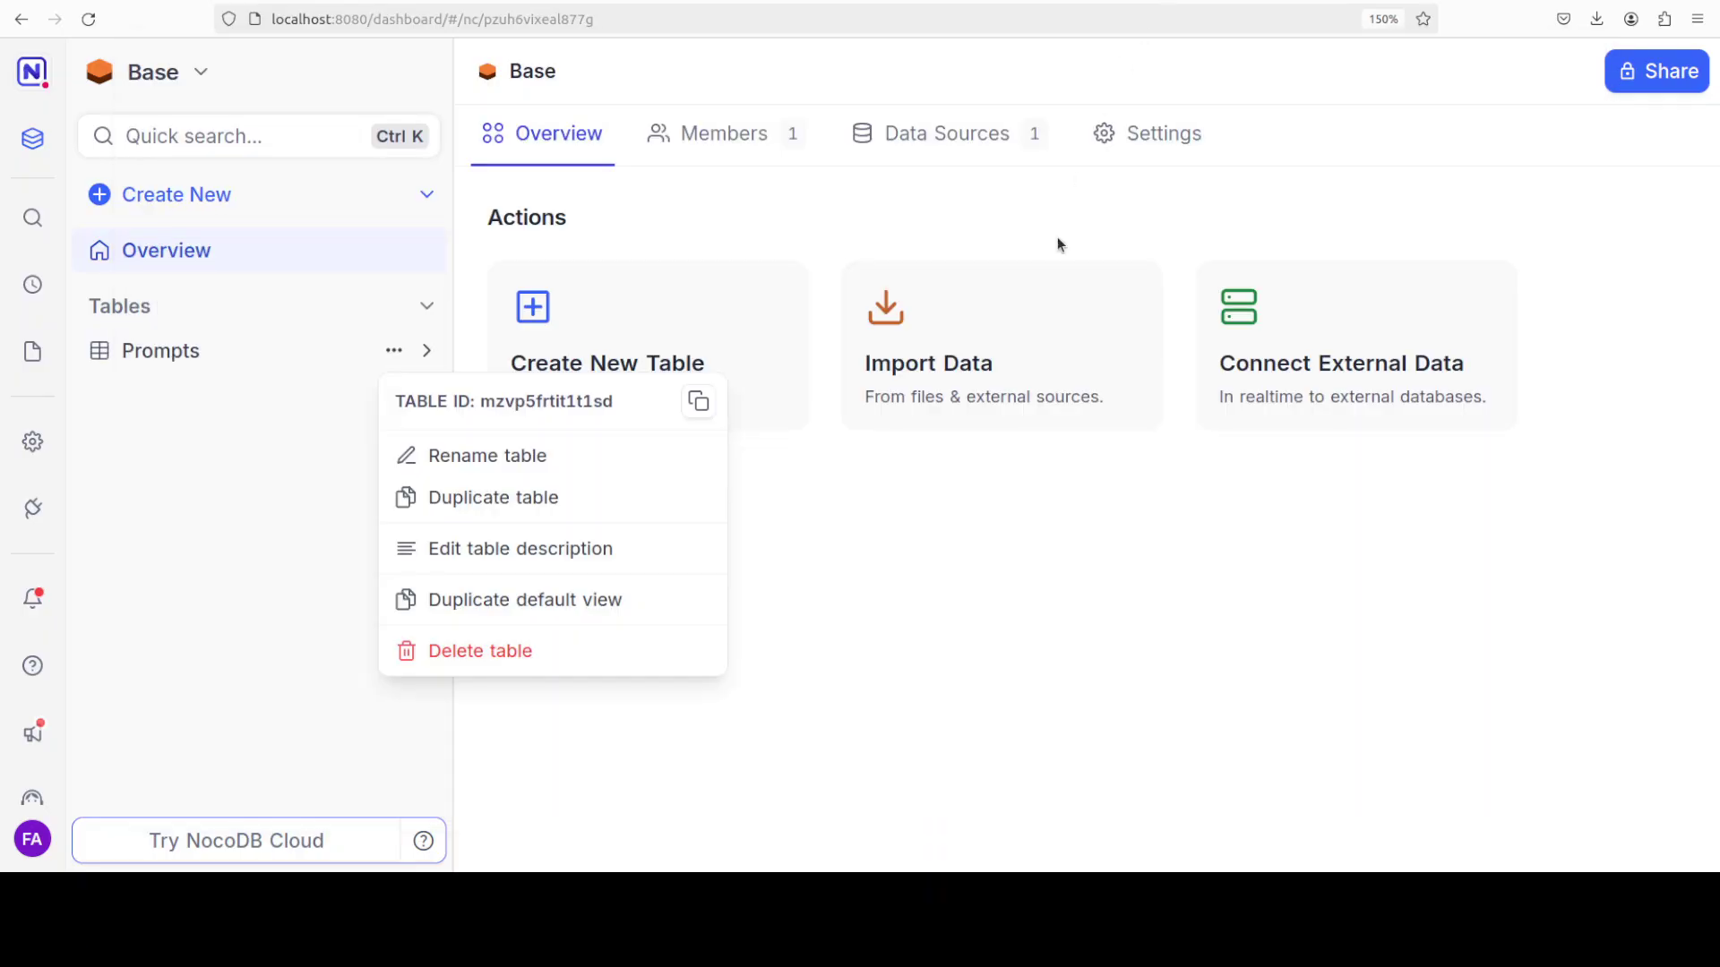
- Open the Prompts table and widen the Response column to show row 1's Canberra answer
left_click(173, 259)
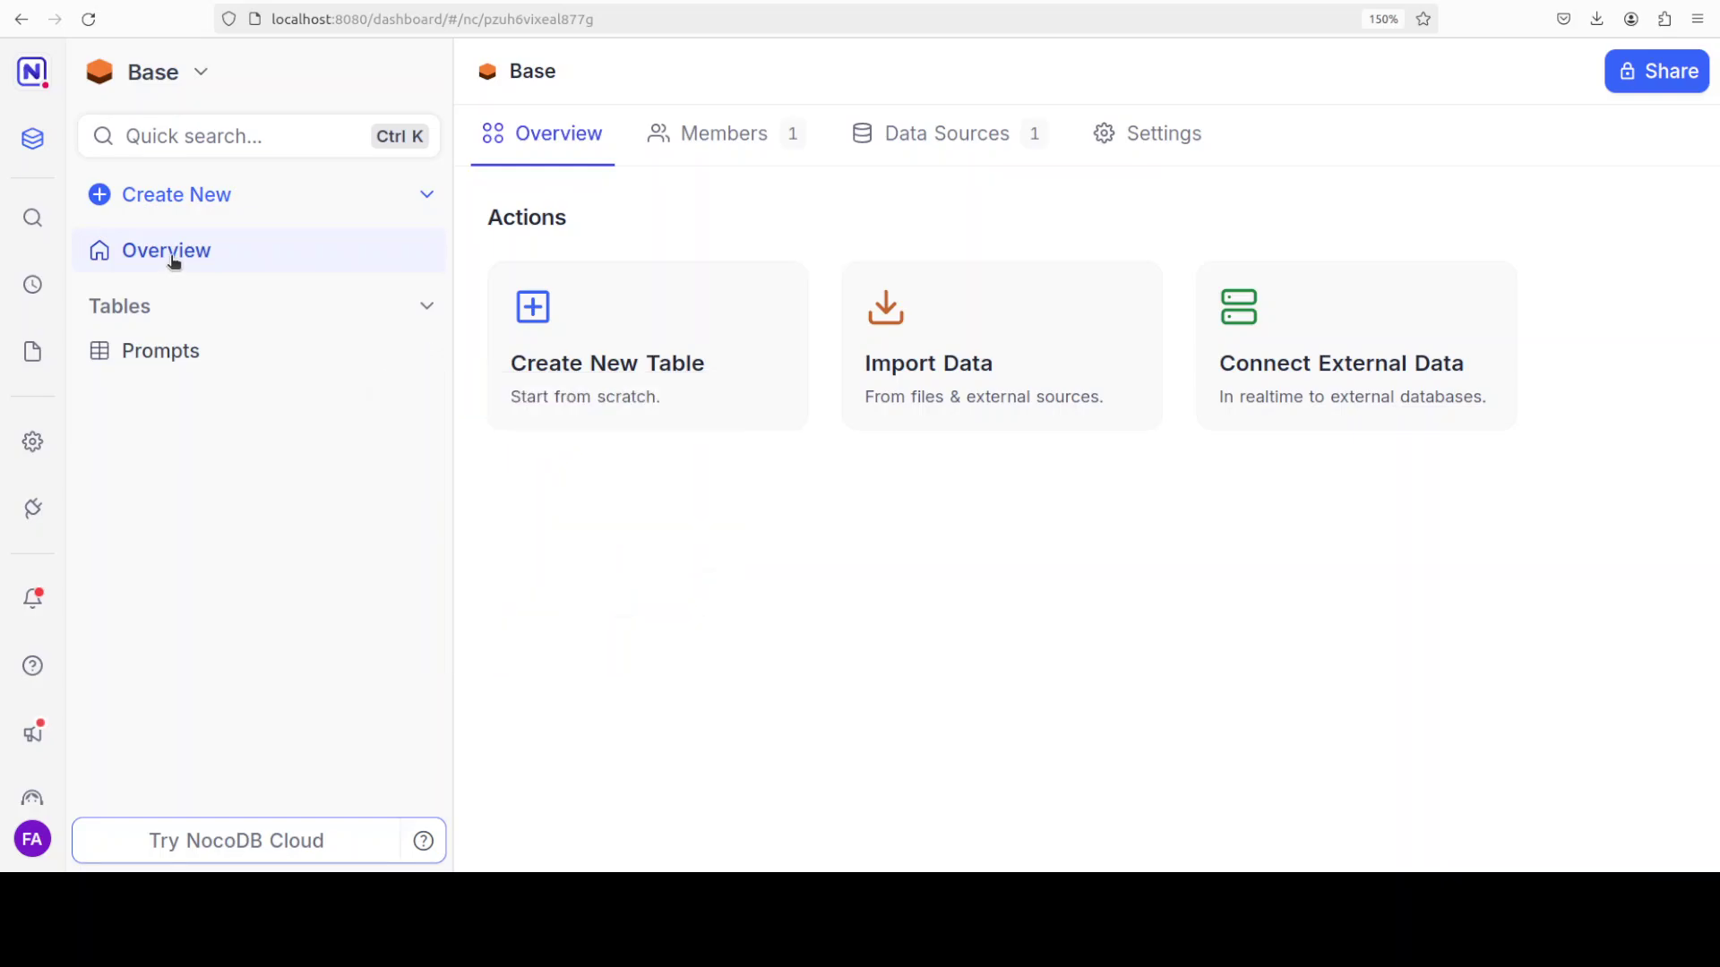
left_click(160, 350)
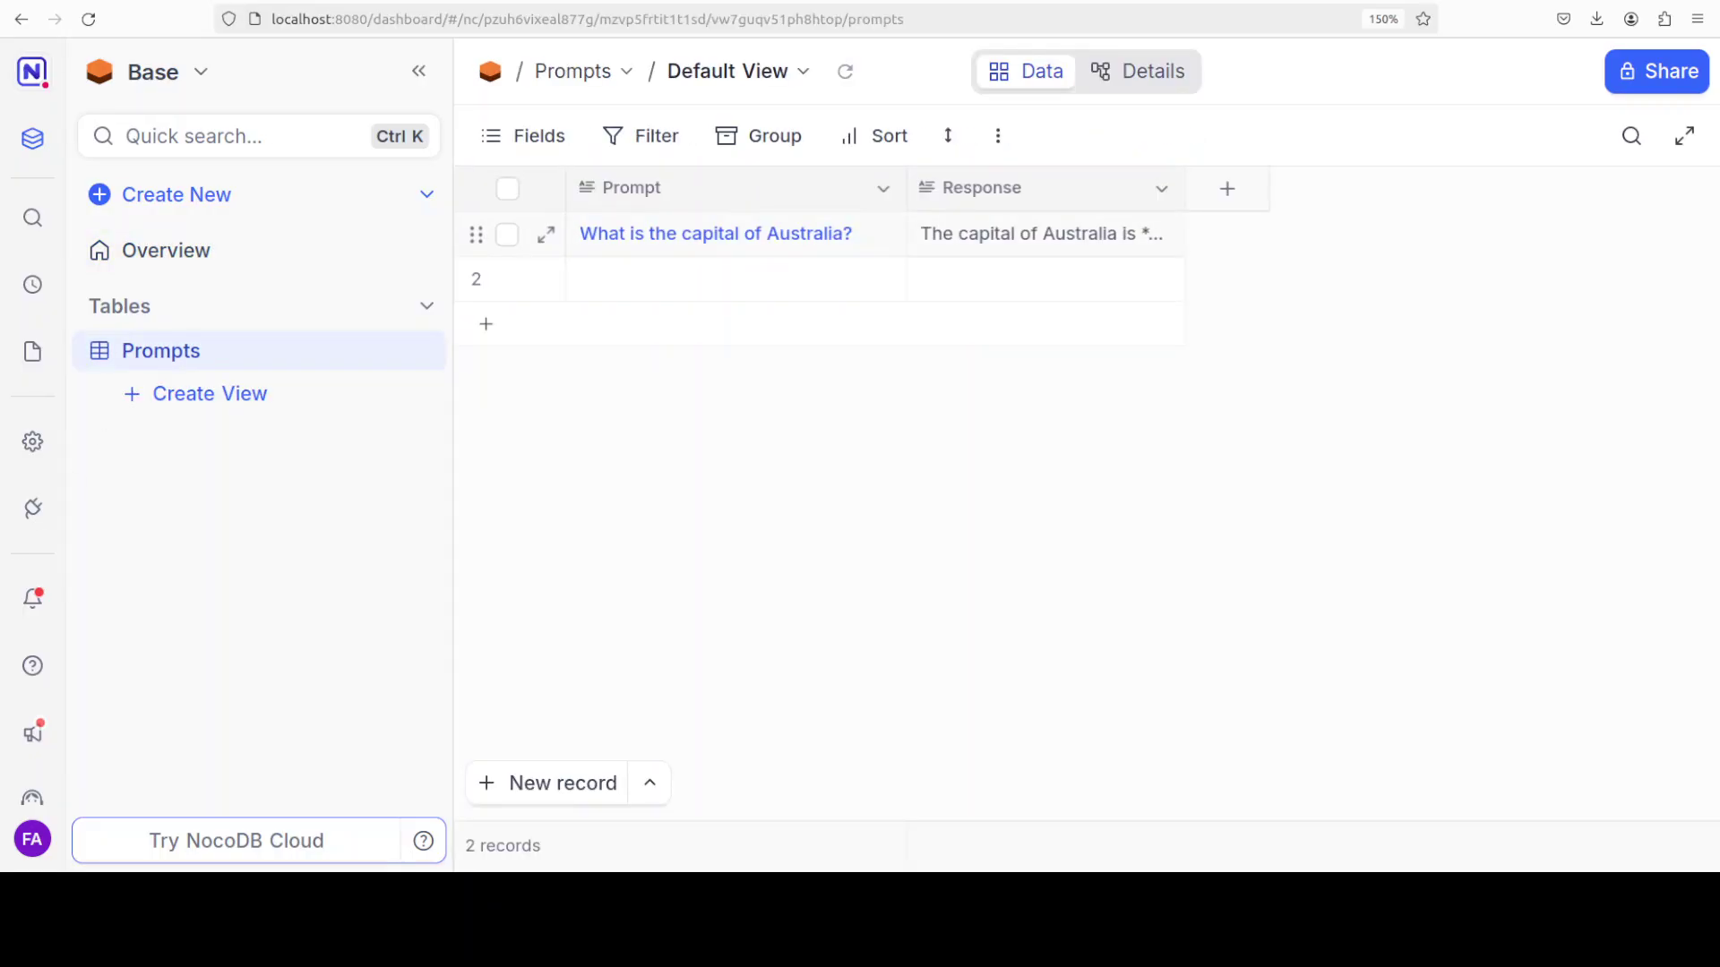
left_click_drag(1262, 193, 1380, 188)
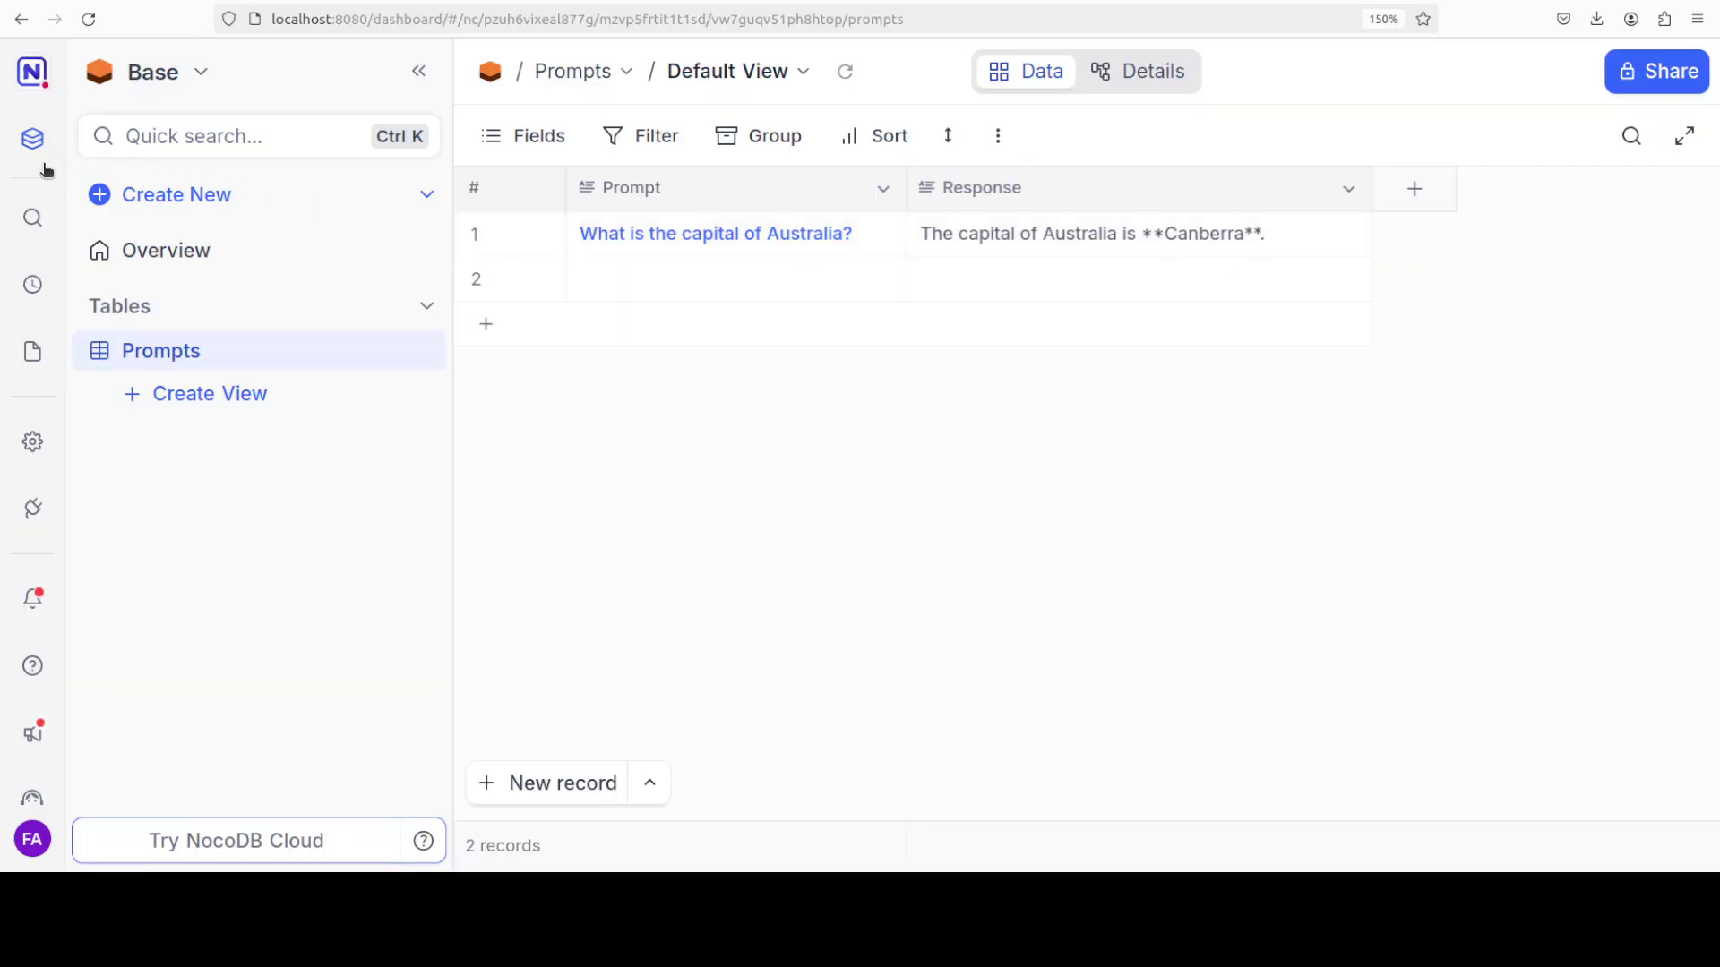
key("alt+Tab")
- Paste and run the curl query that lists the Prompts table's records
right_click(666, 288)
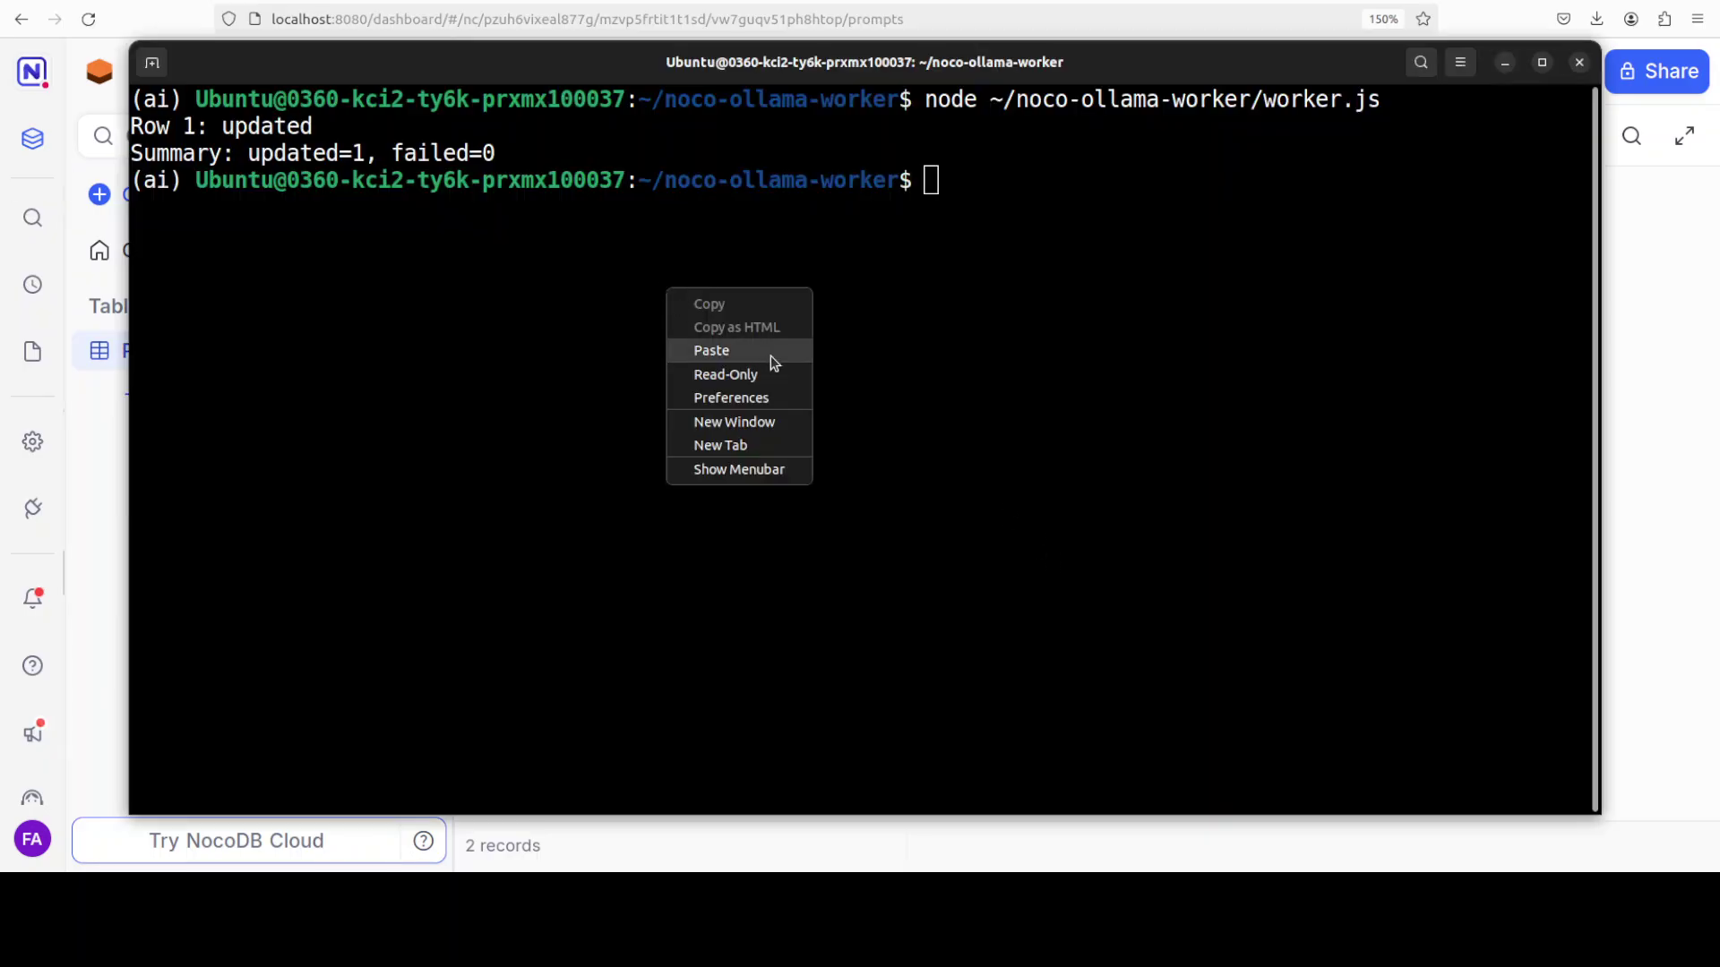
left_click(773, 352)
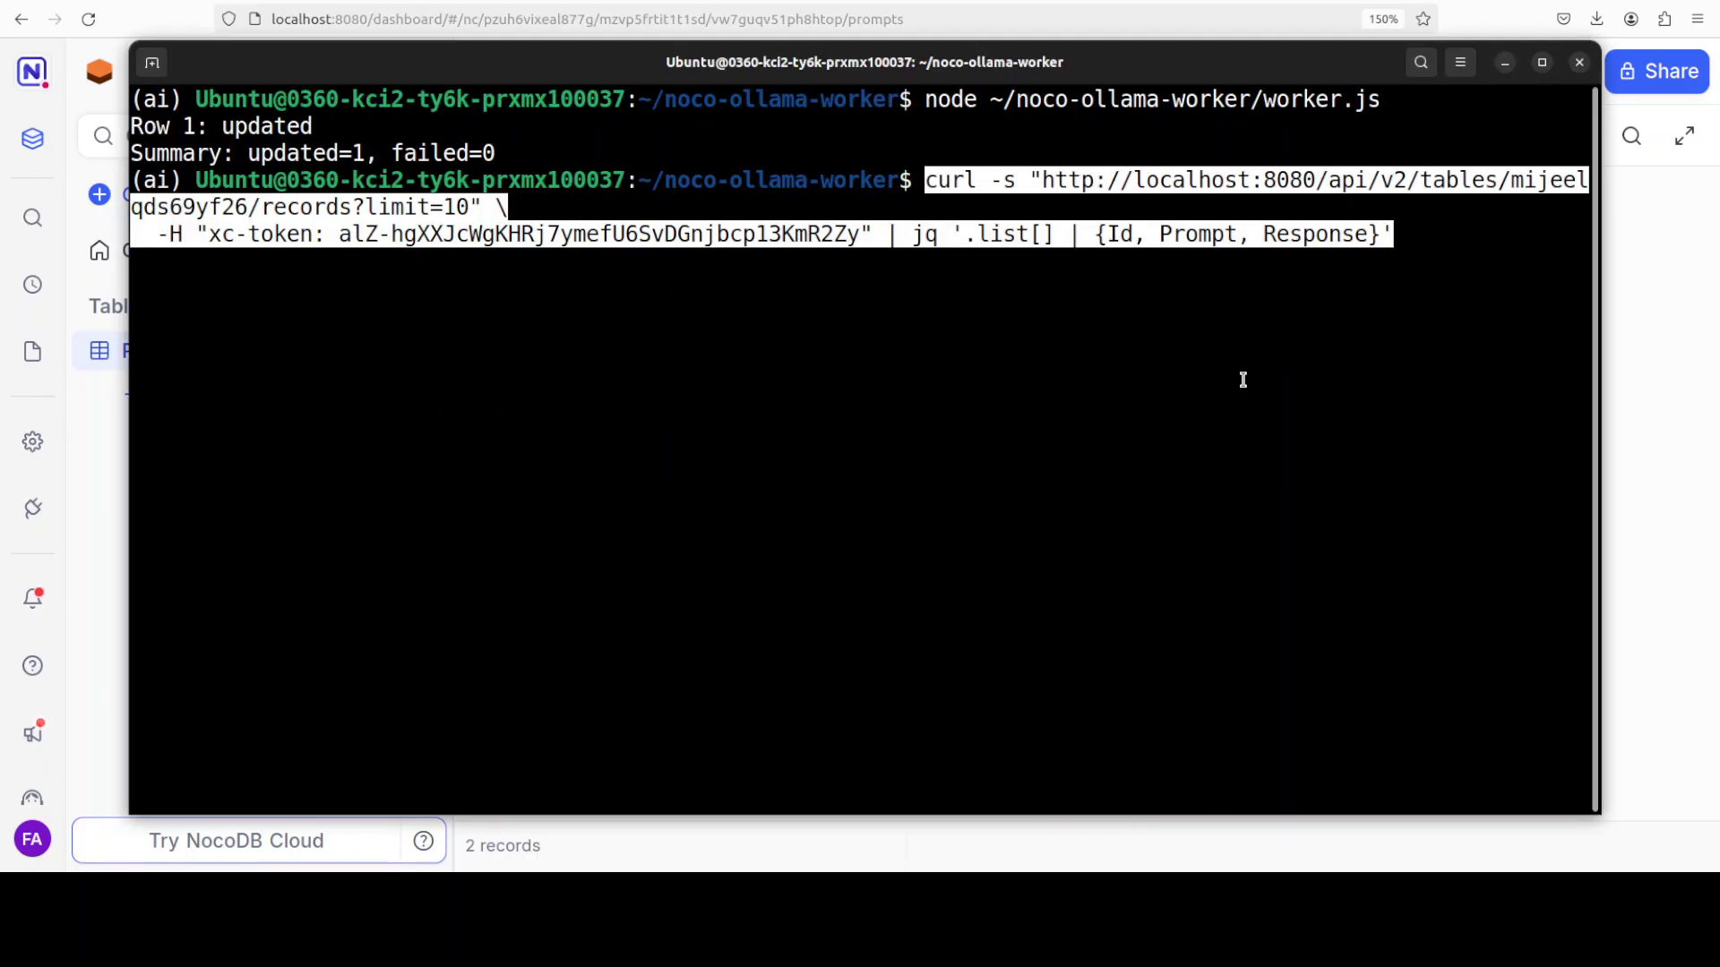
key("Return")
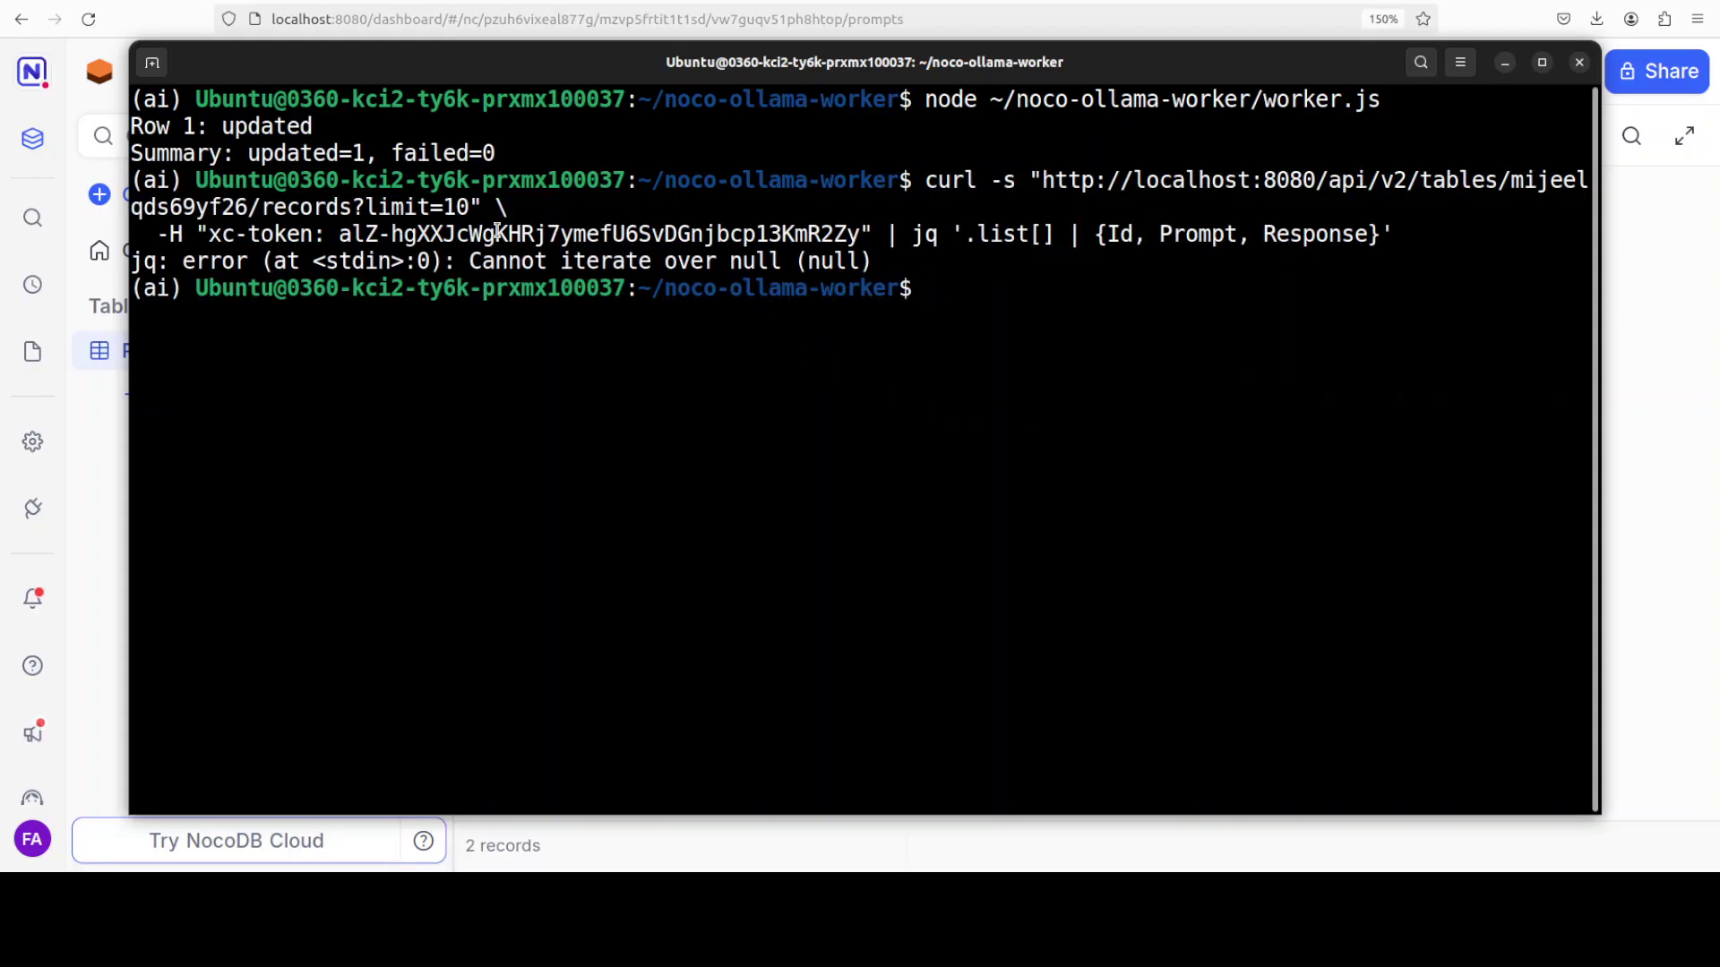
- Select the old token in the query and copy the current API token from worker.js
left_click_drag(339, 235, 847, 236)
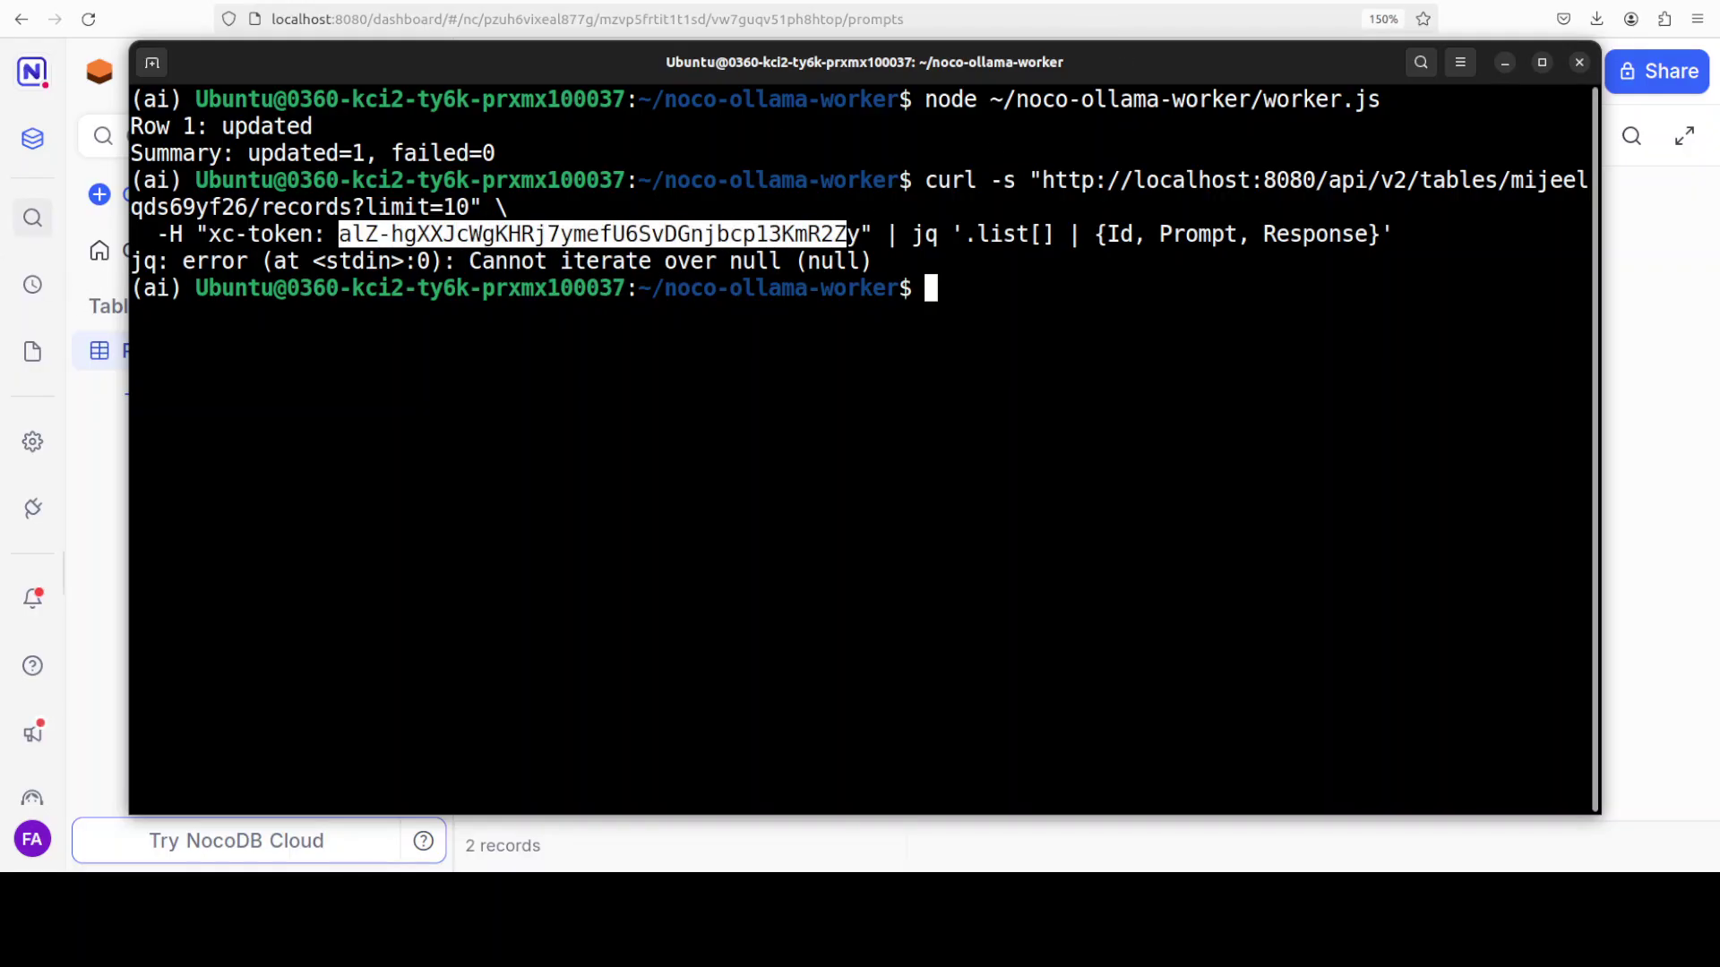
left_click(32, 331)
left_click_drag(645, 253, 1094, 253)
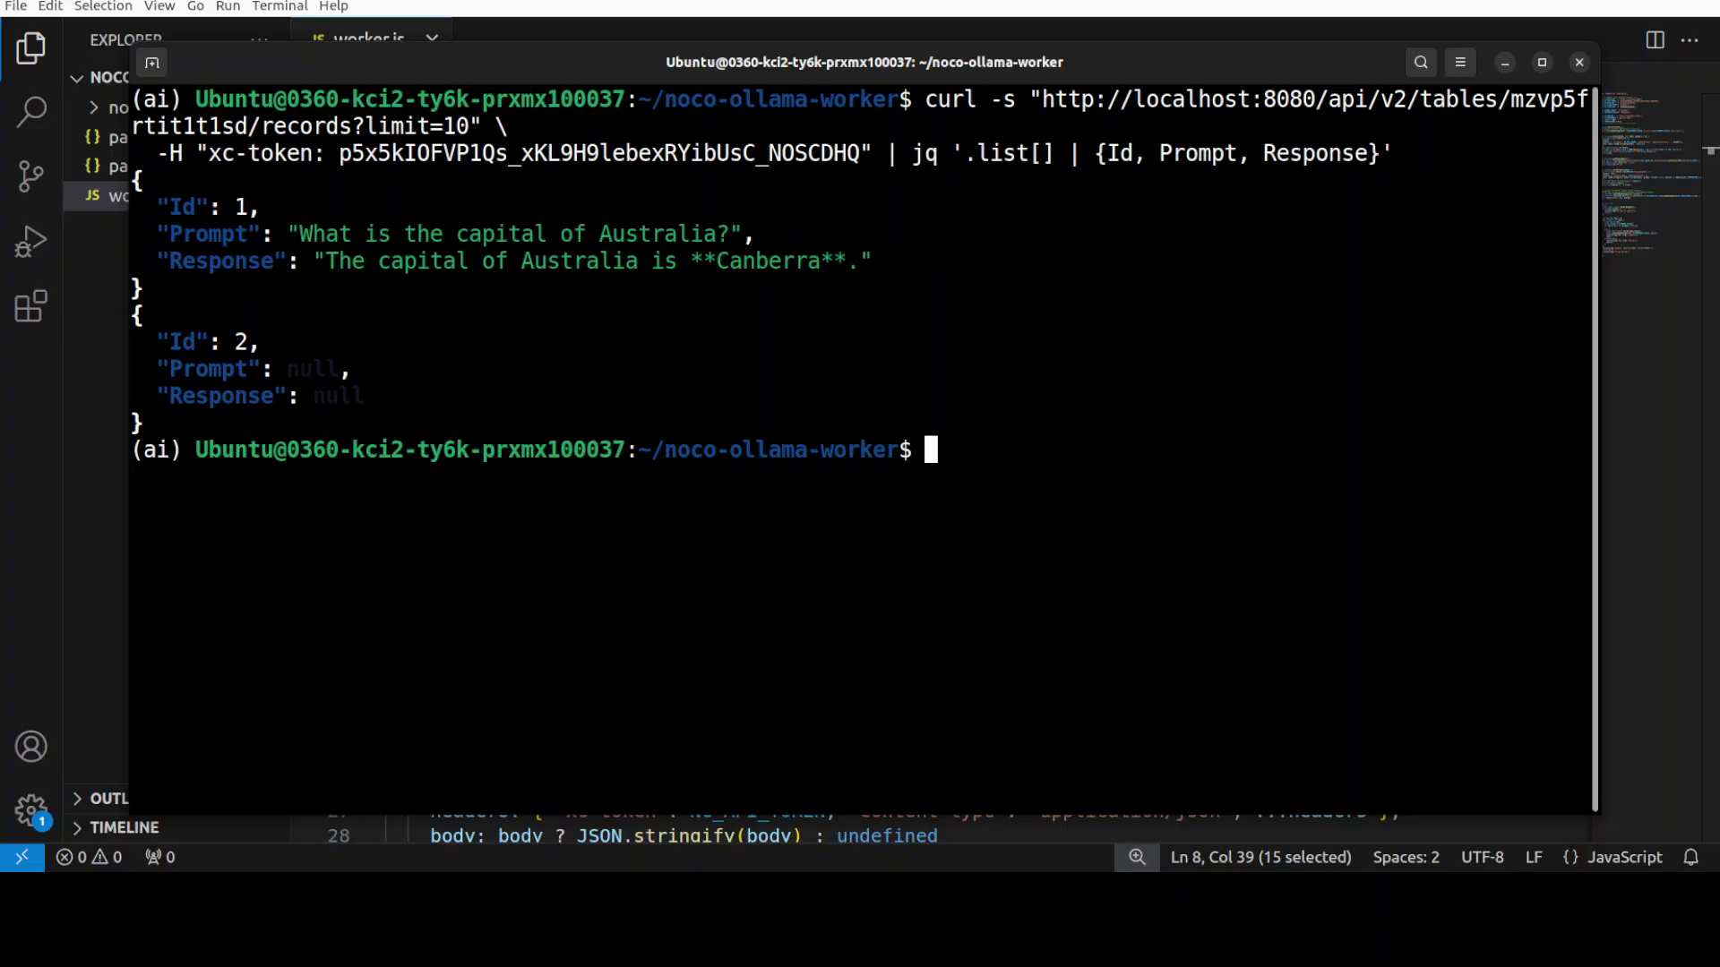
- Return to NocoDB's Prompts grid, showing row 1's Canberra answer among 2 records
key("alt+Tab")
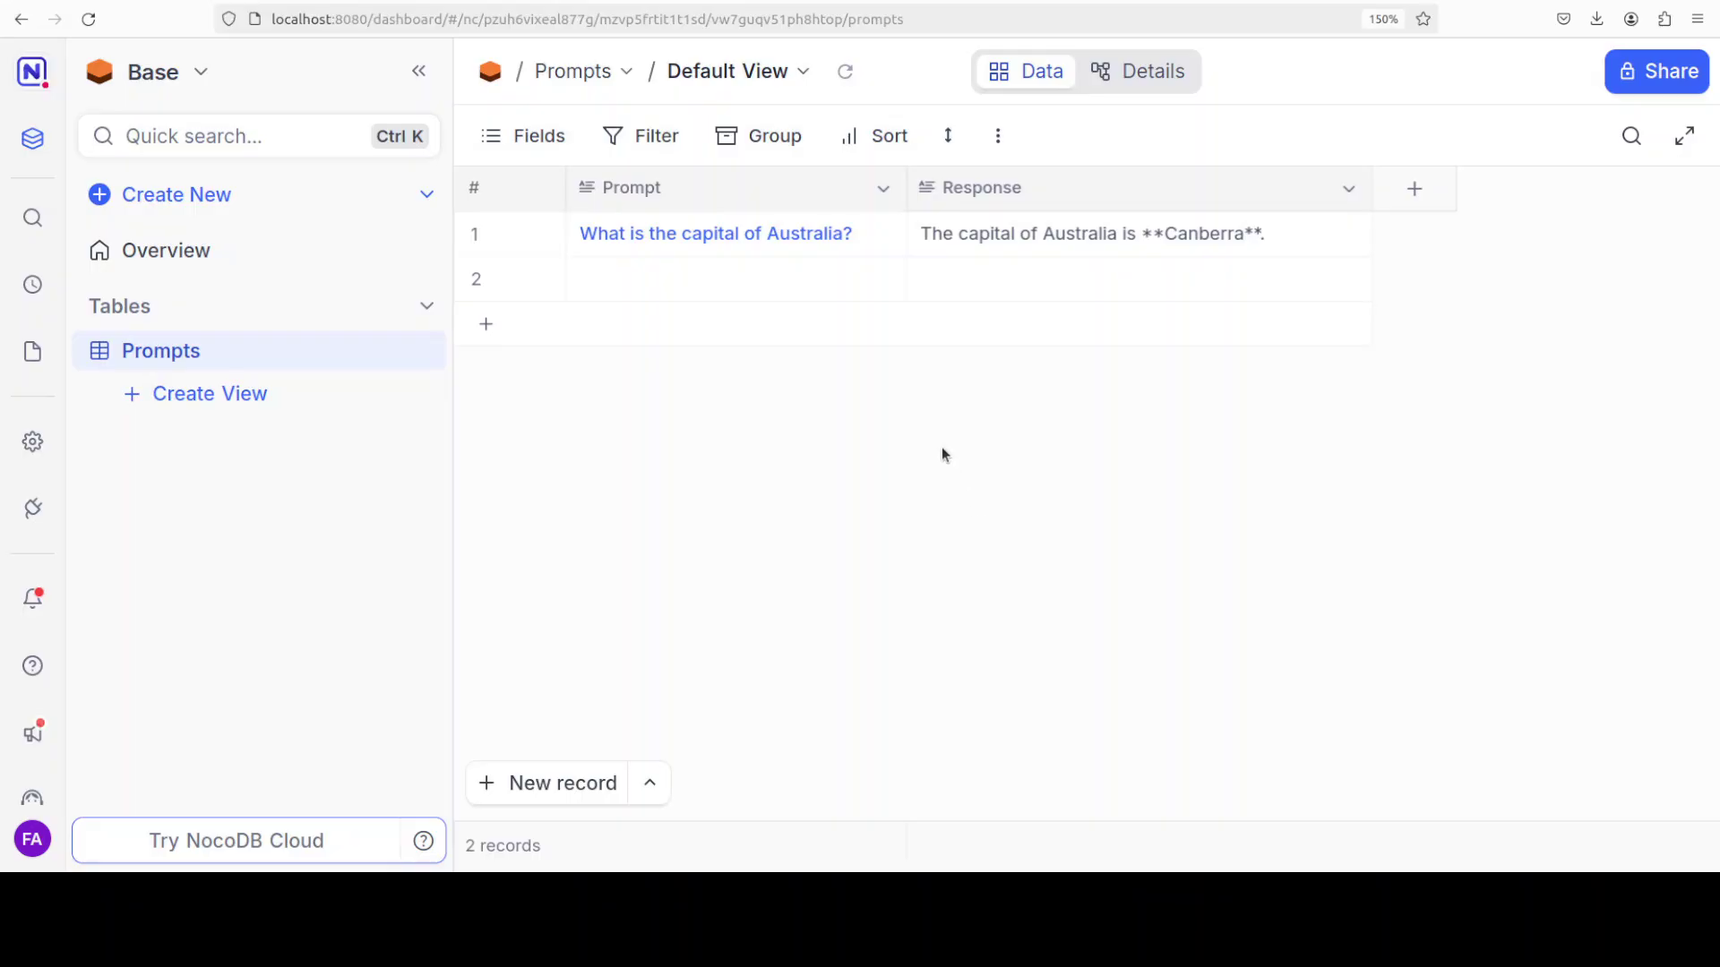